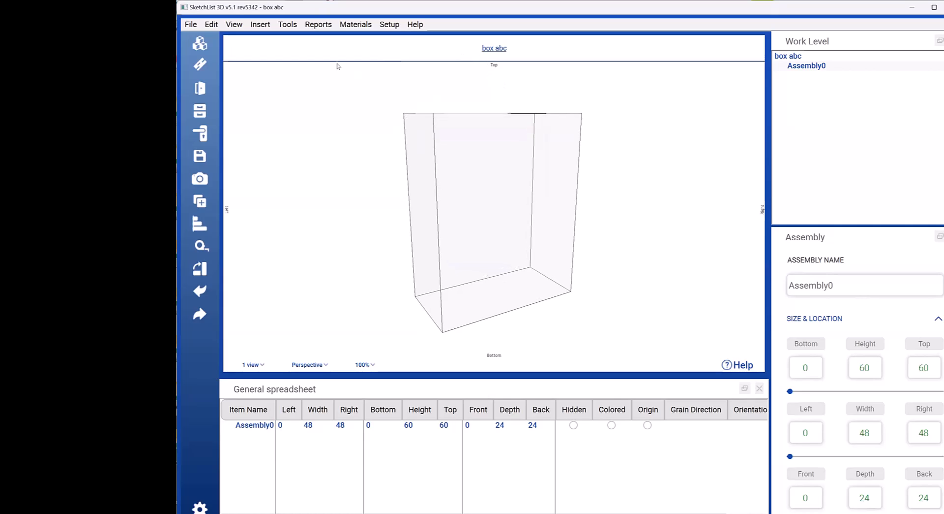
# Step: Examine the empty assembly's outline and its face and corner handles from several angles
pyautogui.click(781, 56)
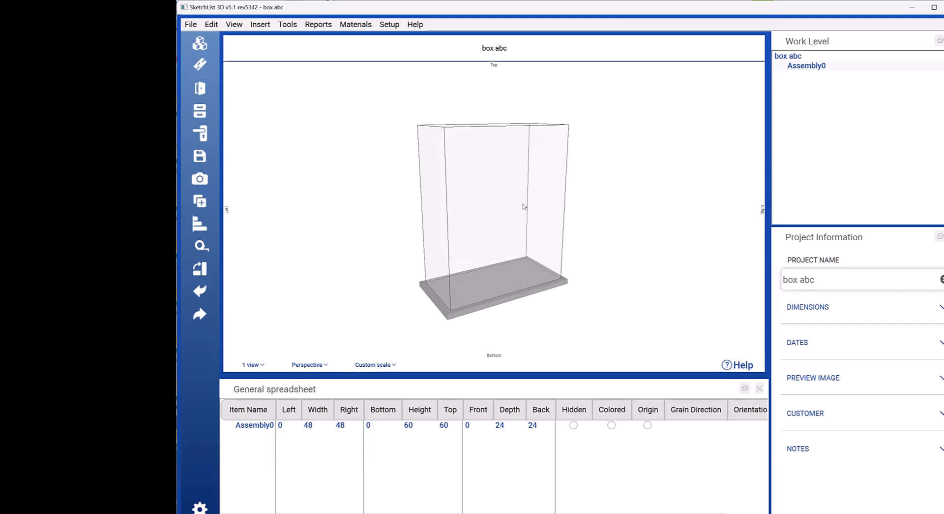
pyautogui.scroll(2, 518, 226)
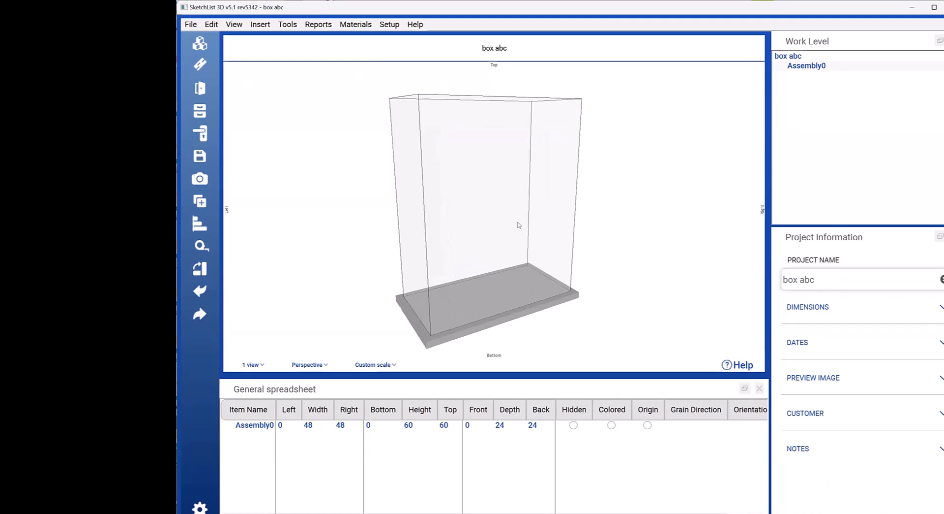
pyautogui.click(497, 247)
pyautogui.moveTo(496, 247); pyautogui.dragTo(492, 246, button='middle')
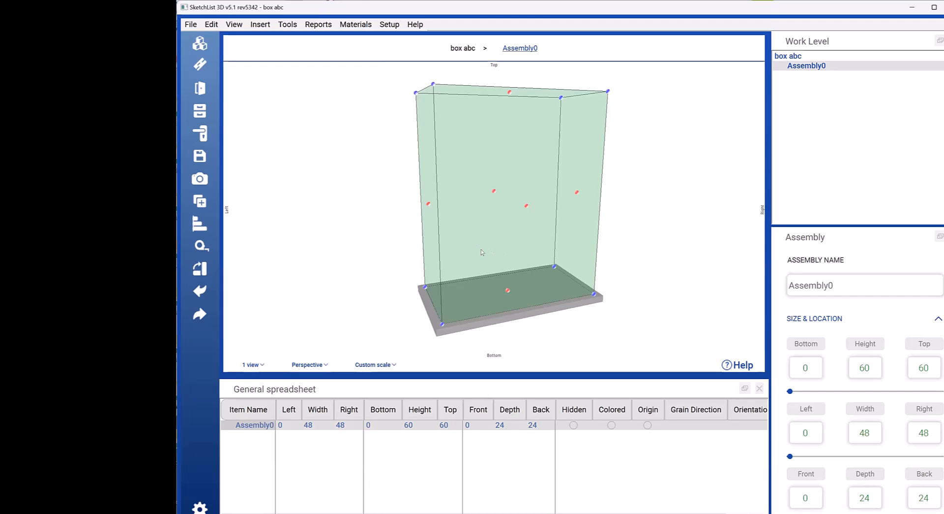
pyautogui.click(481, 249)
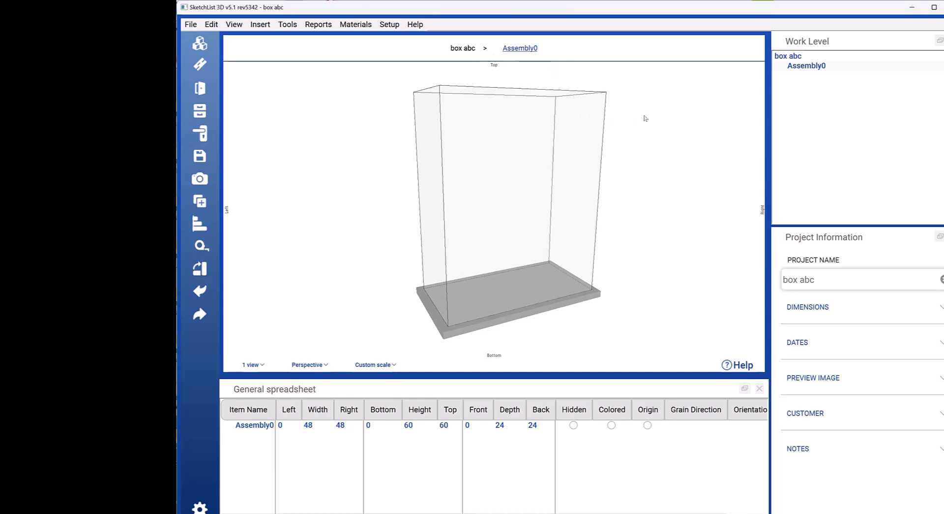
pyautogui.click(532, 173)
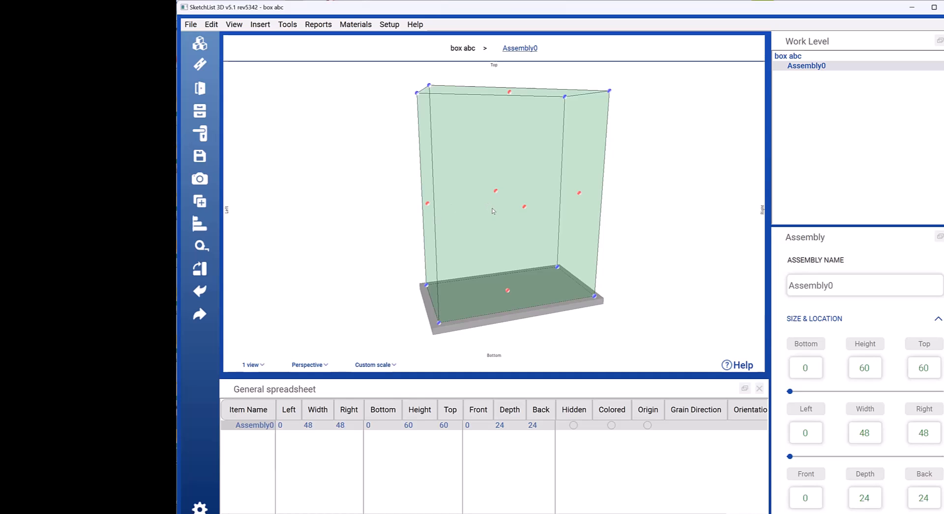
pyautogui.moveTo(502, 215); pyautogui.dragTo(499, 212)
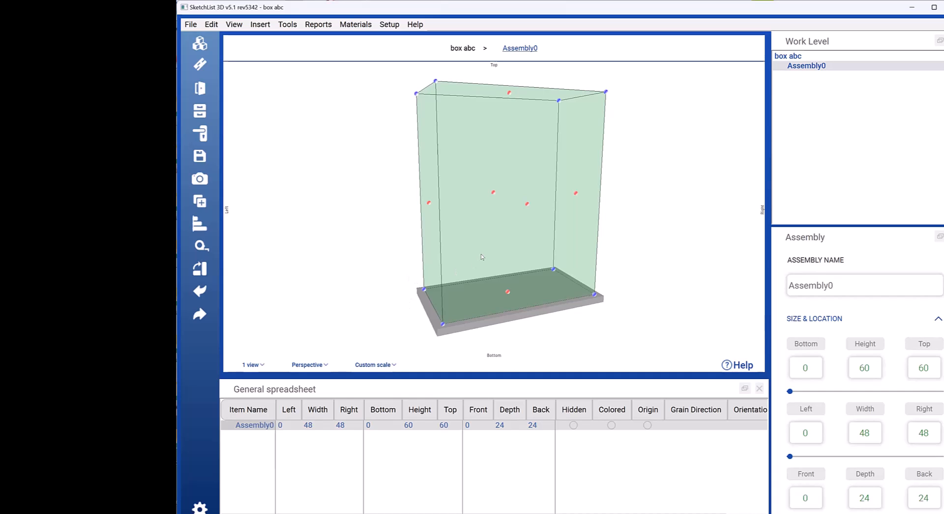
pyautogui.moveTo(481, 254); pyautogui.dragTo(514, 270, button='middle')
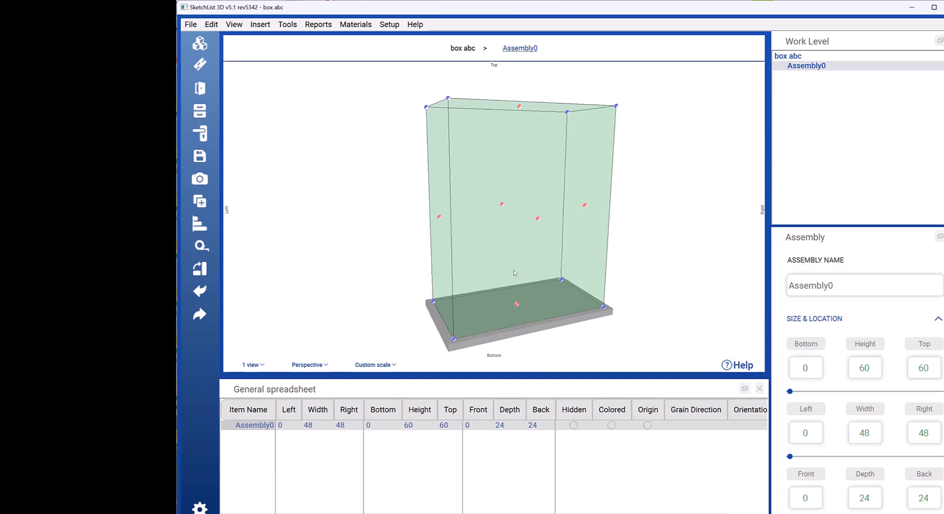
pyautogui.moveTo(528, 267); pyautogui.dragTo(531, 269)
pyautogui.click(529, 268)
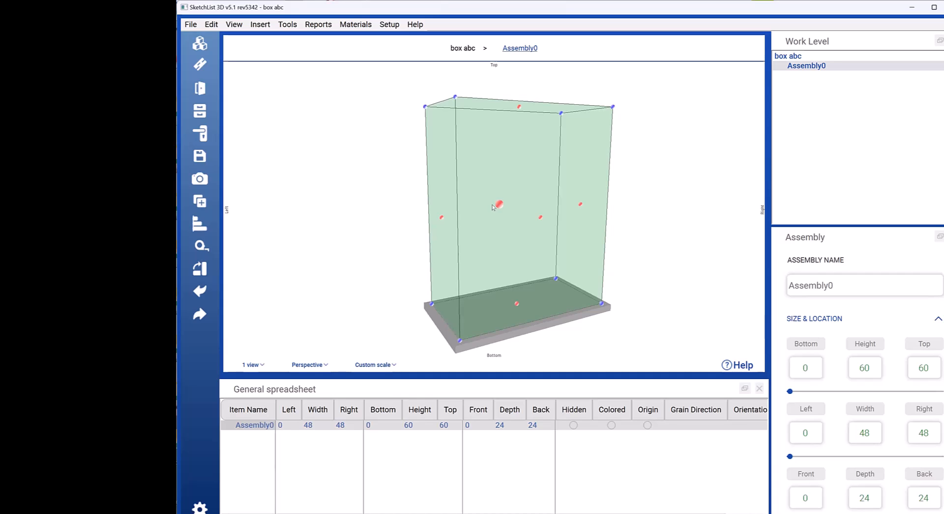
pyautogui.click(669, 237)
pyautogui.click(559, 244)
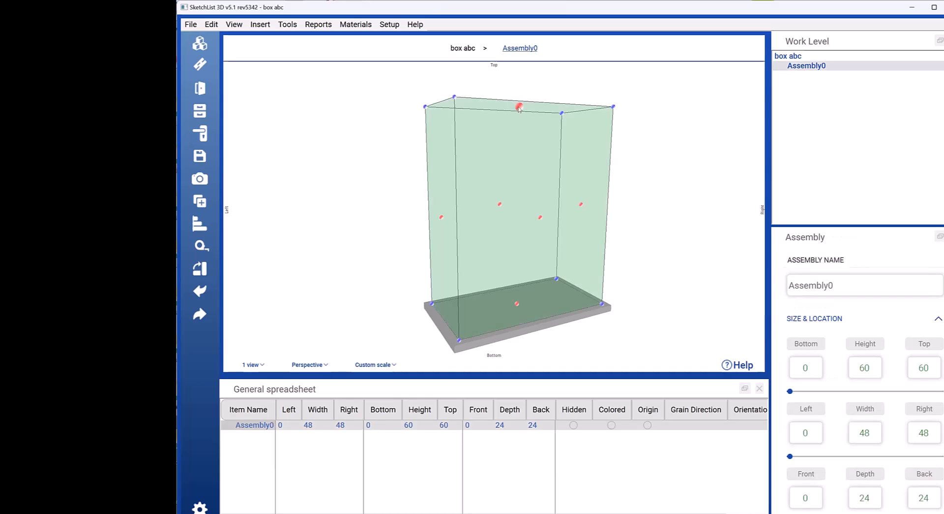
pyautogui.click(518, 106)
pyautogui.click(621, 247)
# Step: Delete the empty assembly and insert the library assembly "box 12 x 12 x 12 with 1.5 inch face frame" in its place
pyautogui.click(535, 222)
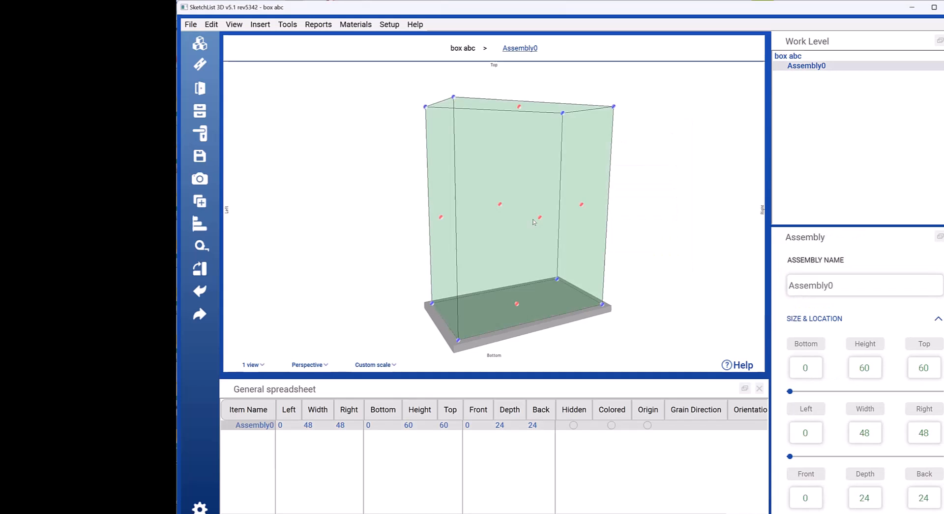
pyautogui.press('Delete')
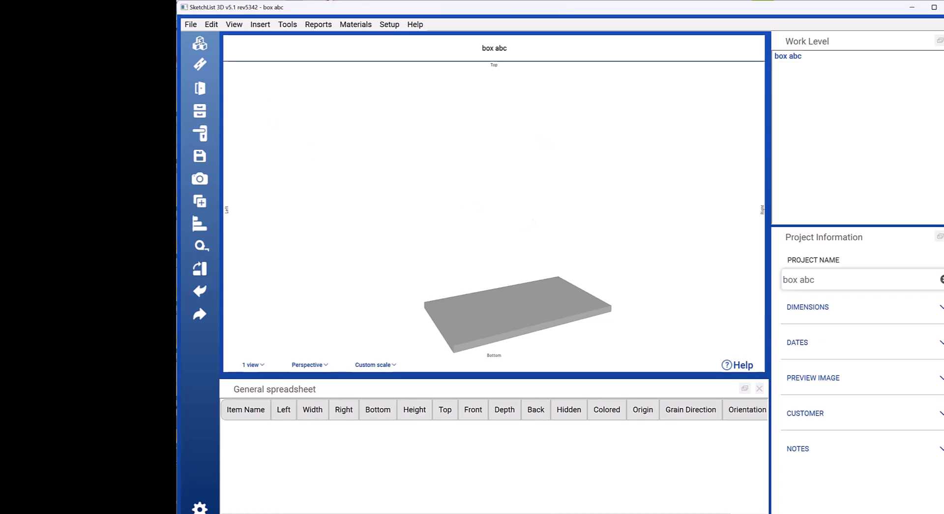
pyautogui.click(200, 43)
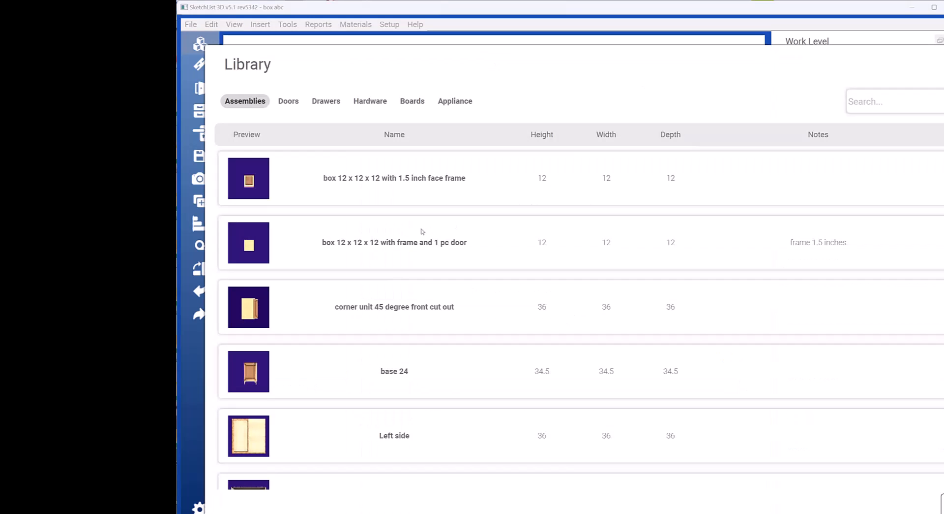
pyautogui.click(250, 181)
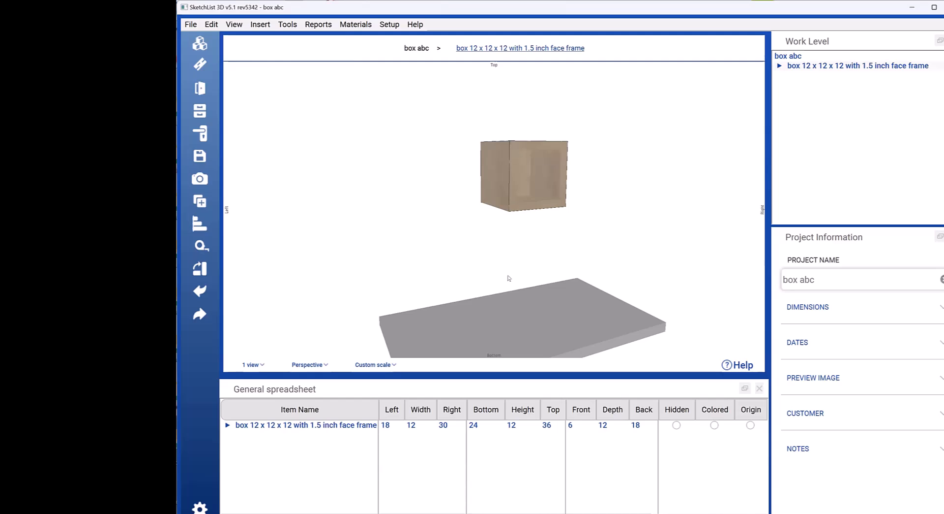
# Step: Lower the face frame box onto the floor so that its bottom position is 0
pyautogui.moveTo(508, 276); pyautogui.dragTo(477, 291)
pyautogui.scroll(3, 477, 284)
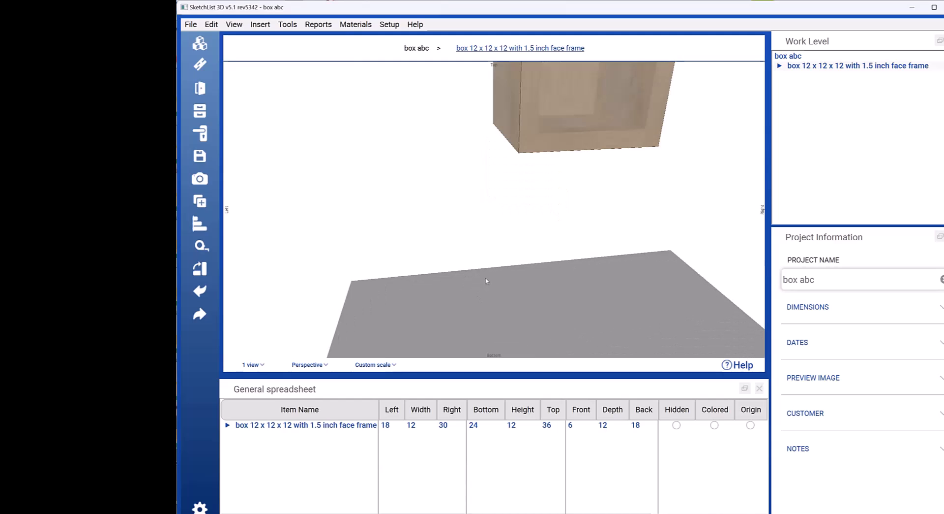
pyautogui.scroll(-2, 487, 281)
pyautogui.moveTo(508, 281); pyautogui.dragTo(540, 298)
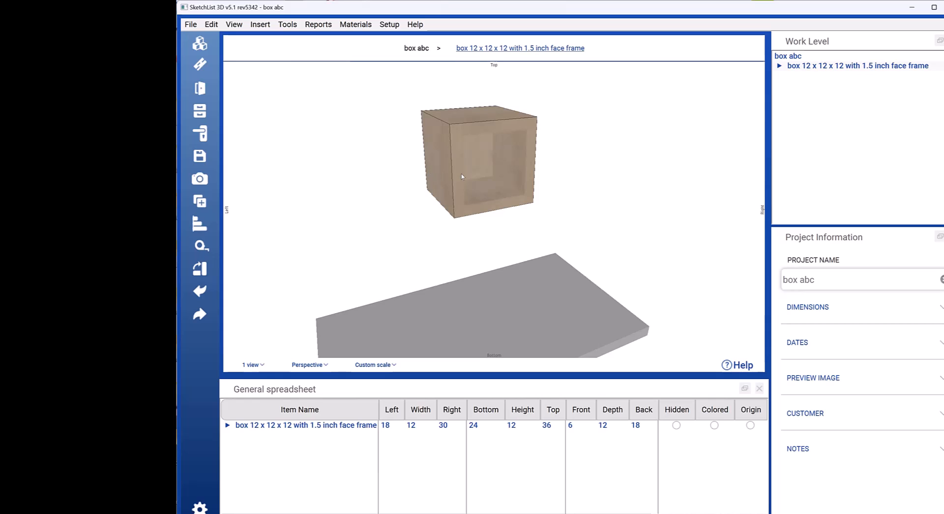
pyautogui.moveTo(494, 261); pyautogui.dragTo(500, 191)
pyautogui.click(487, 113)
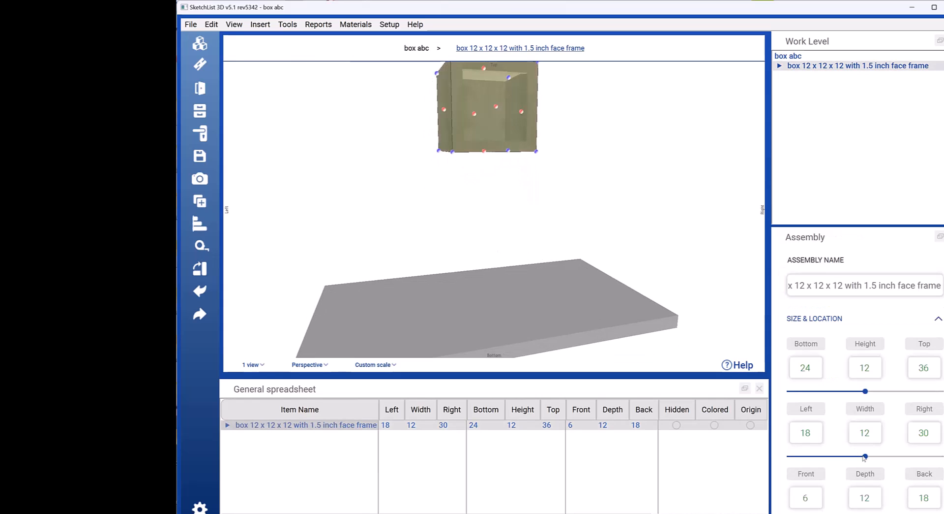
pyautogui.moveTo(865, 391); pyautogui.dragTo(806, 392)
pyautogui.click(498, 324)
pyautogui.moveTo(502, 319); pyautogui.dragTo(482, 307)
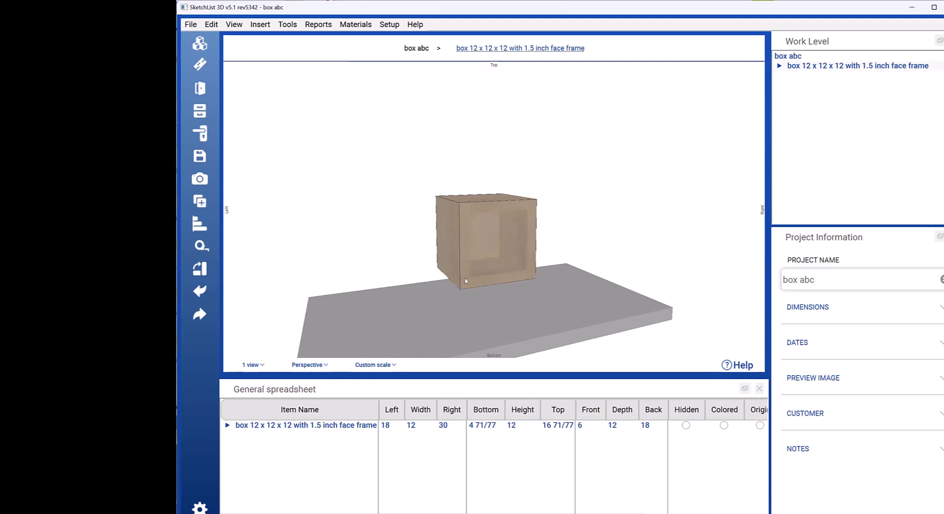
pyautogui.click(487, 272)
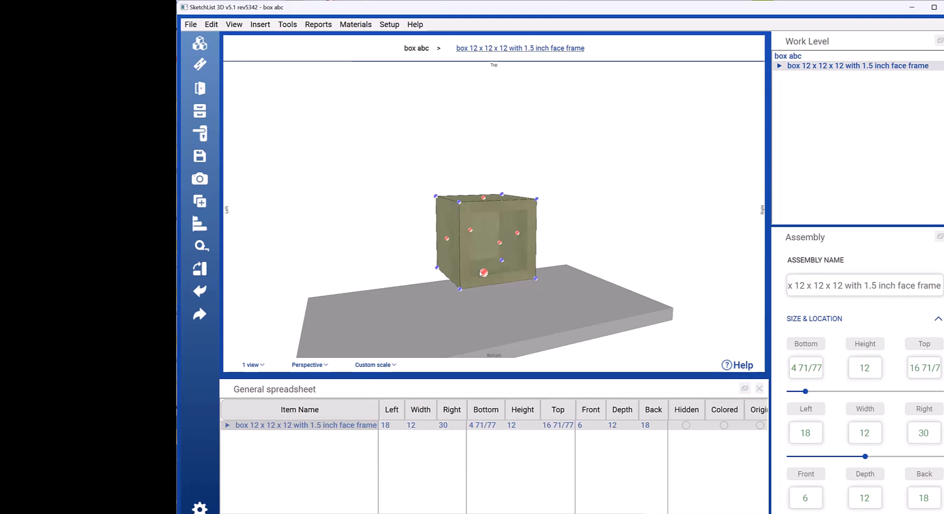
pyautogui.click(502, 285)
pyautogui.click(527, 274)
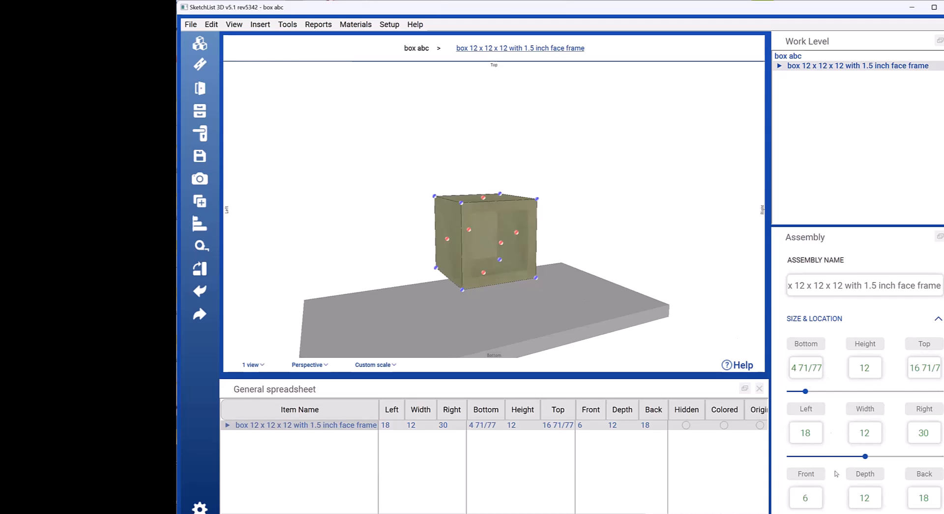
pyautogui.moveTo(806, 391); pyautogui.dragTo(782, 391)
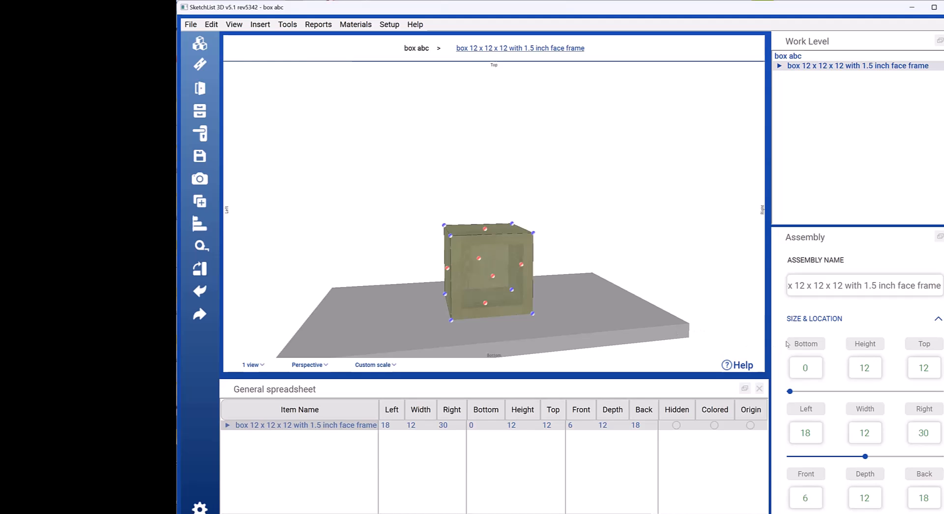
# Step: Resize the box from its right face, entering a width of 36
pyautogui.click(522, 265)
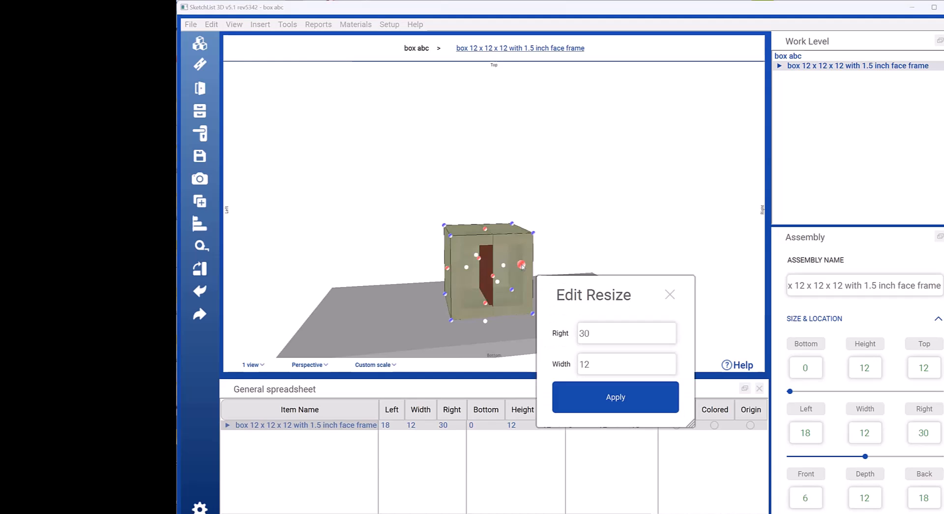
pyautogui.doubleClick(614, 364)
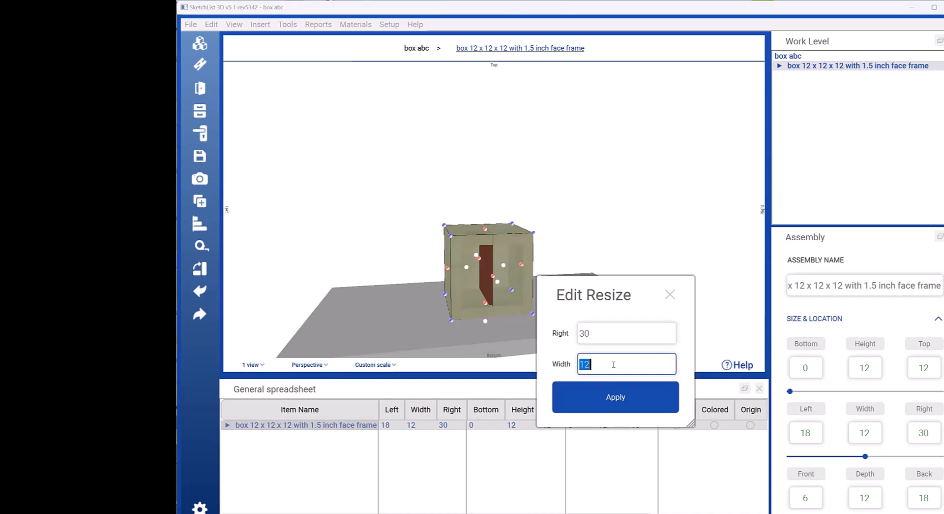
pyautogui.write('26')
pyautogui.press('BackSpace')
pyautogui.press('BackSpace')
pyautogui.write('36')
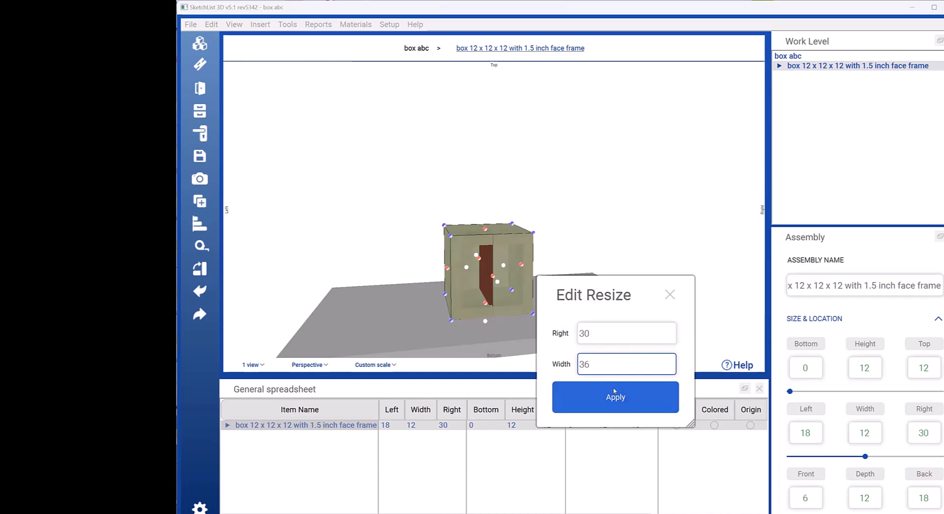
pyautogui.click(617, 393)
pyautogui.click(617, 393)
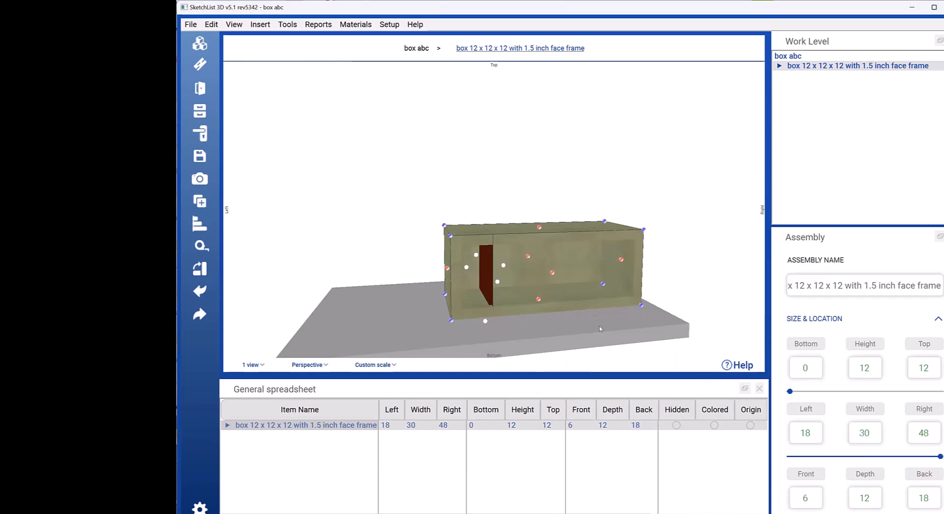
pyautogui.click(589, 307)
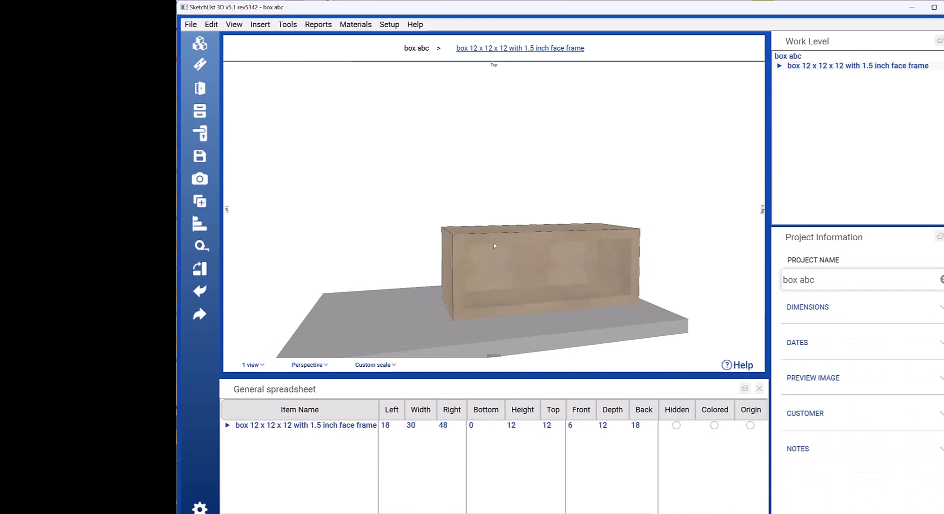
# Step: Resize the box from its top face to a height of 36
pyautogui.click(539, 276)
pyautogui.moveTo(549, 279); pyautogui.dragTo(545, 278, button='middle')
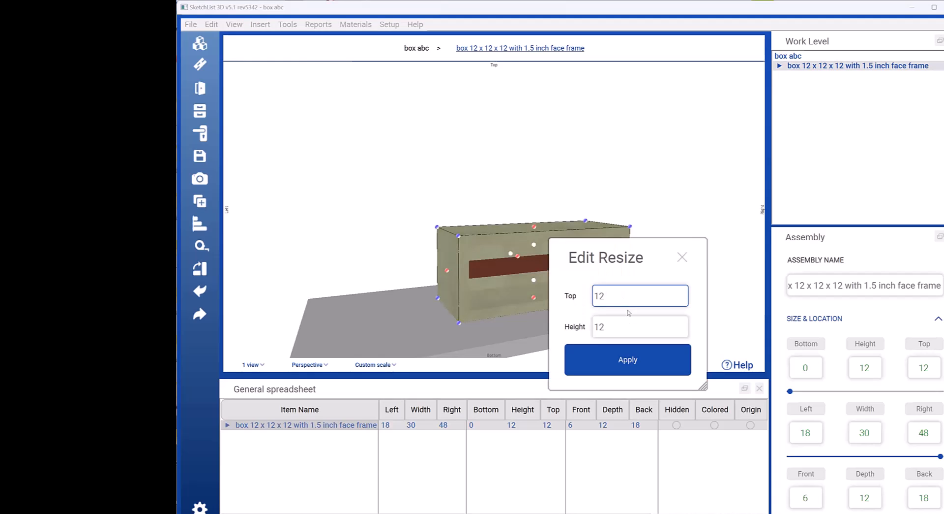
pyautogui.doubleClick(624, 326)
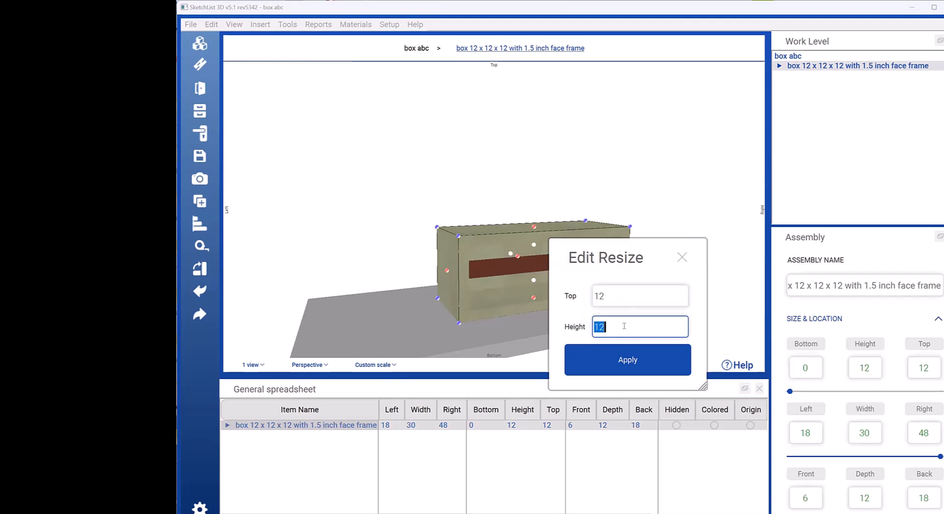
pyautogui.write('36')
pyautogui.click(626, 351)
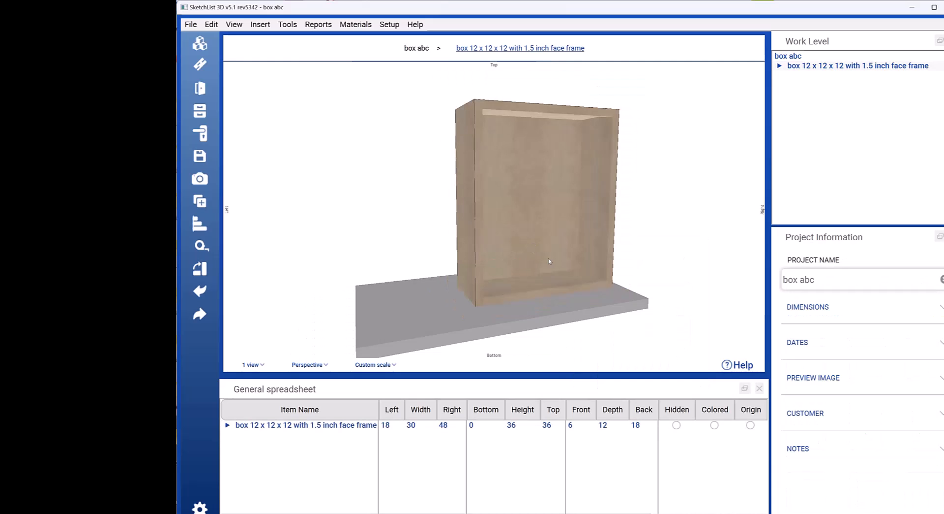
# Step: Reposition the box by its front lower-left corner, setting Left to 0 and Front to 1
pyautogui.click(531, 262)
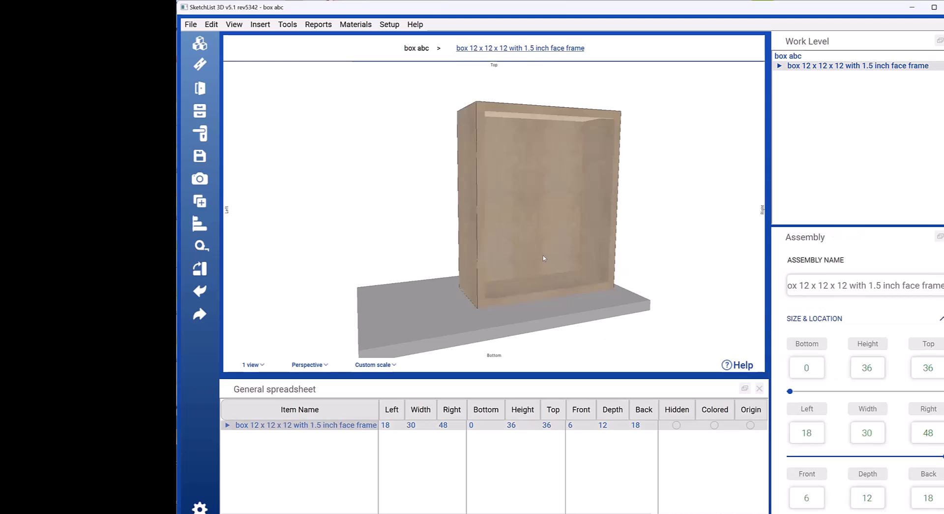
pyautogui.moveTo(530, 263); pyautogui.dragTo(529, 264, button='middle')
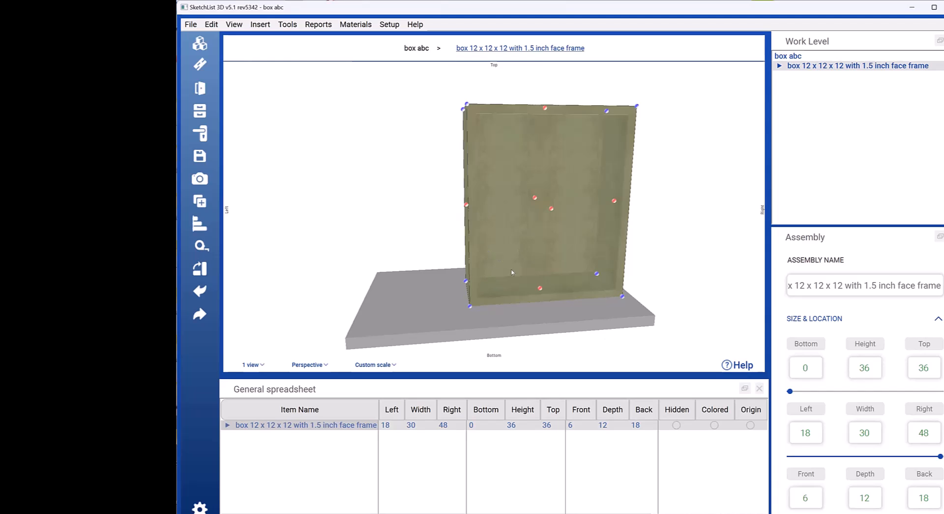
pyautogui.click(471, 307)
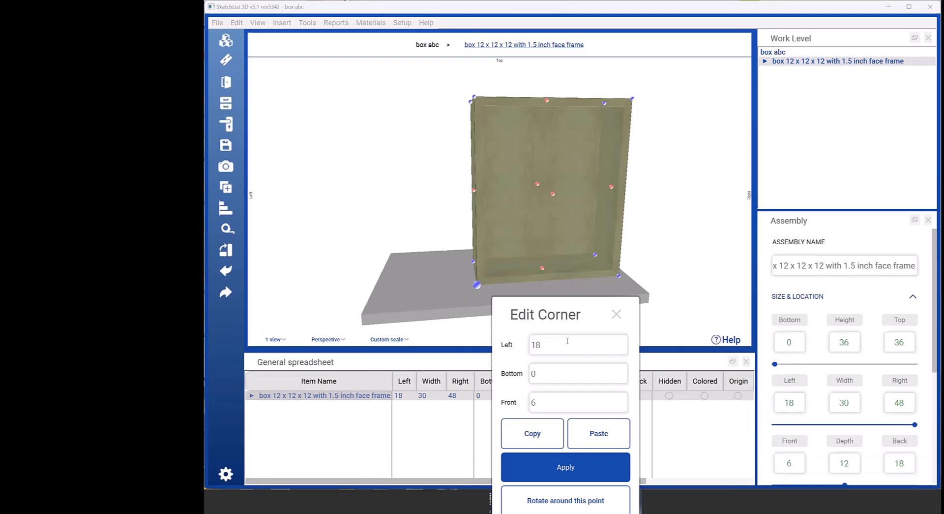
pyautogui.doubleClick(564, 343)
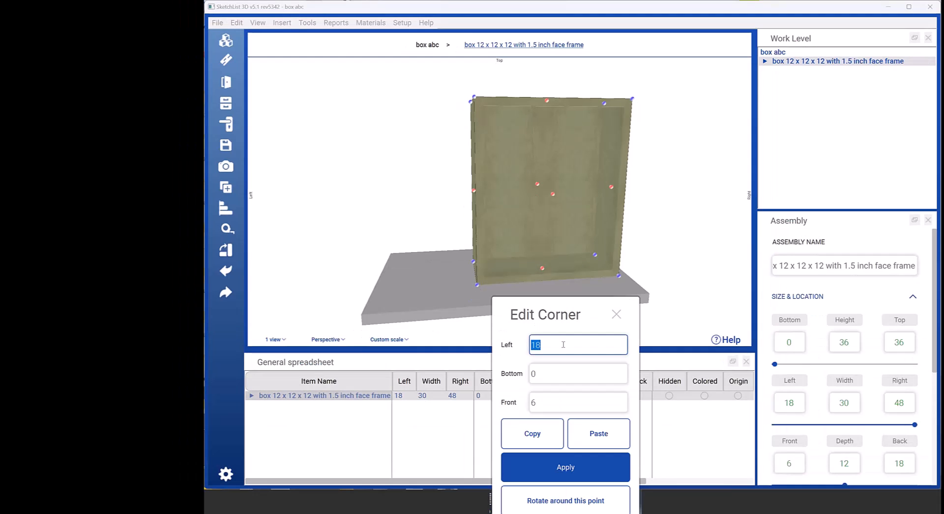
pyautogui.write('0')
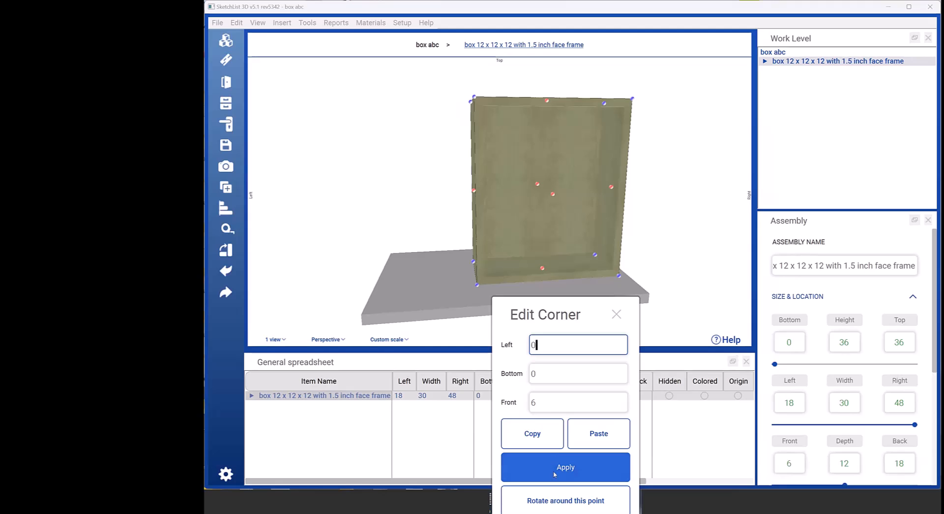
pyautogui.doubleClick(546, 403)
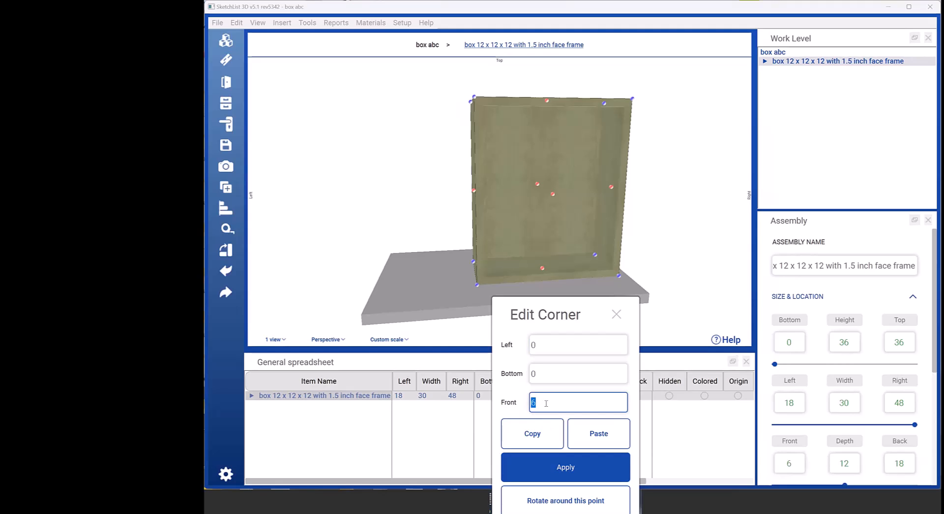
pyautogui.write('1')
pyautogui.click(565, 468)
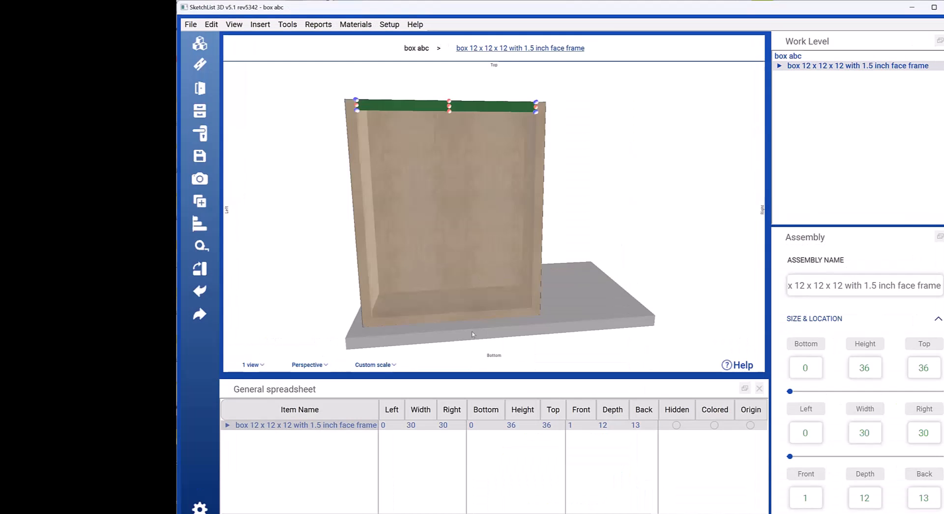
pyautogui.scroll(-3, 481, 327)
pyautogui.scroll(4, 480, 327)
pyautogui.scroll(-1, 480, 326)
pyautogui.moveTo(443, 274); pyautogui.dragTo(441, 230)
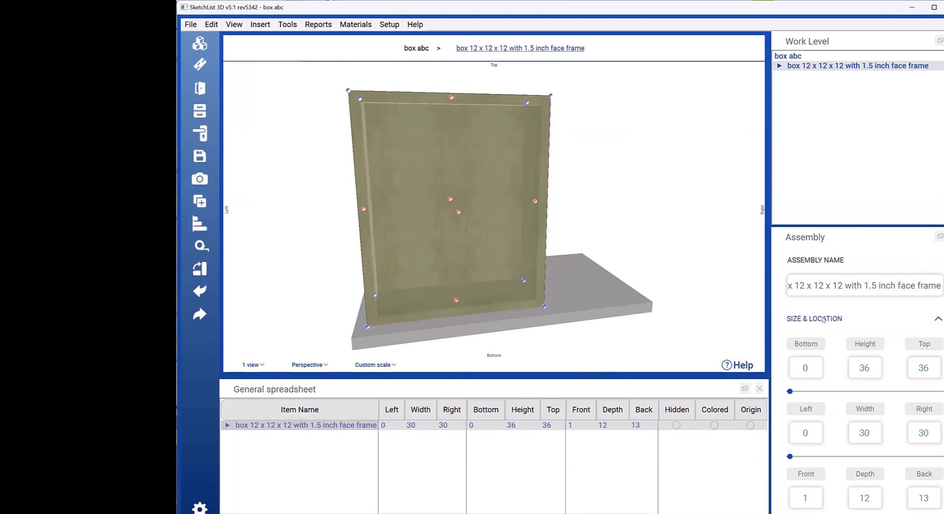
# Step: Set the box's width to 34 and its left position to 6, recalculating the right position
pyautogui.scroll(-1, 901, 365)
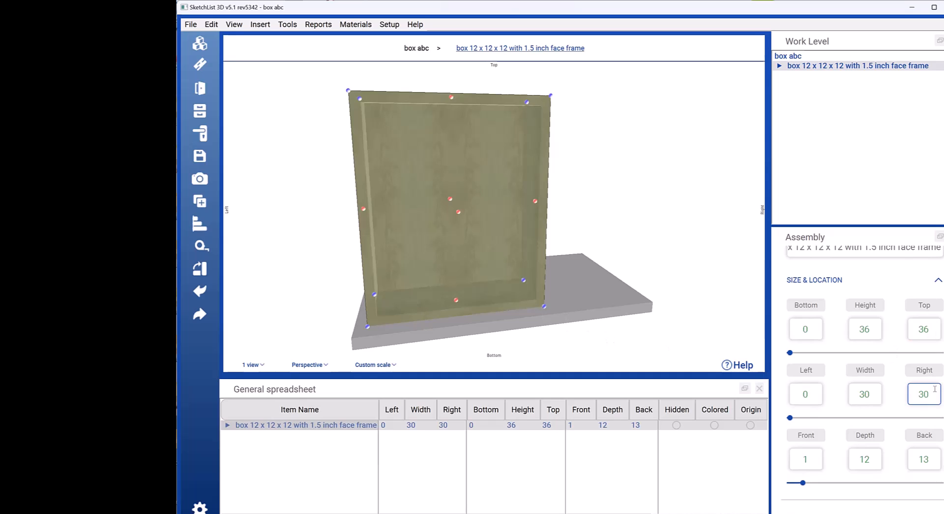
pyautogui.click(871, 394)
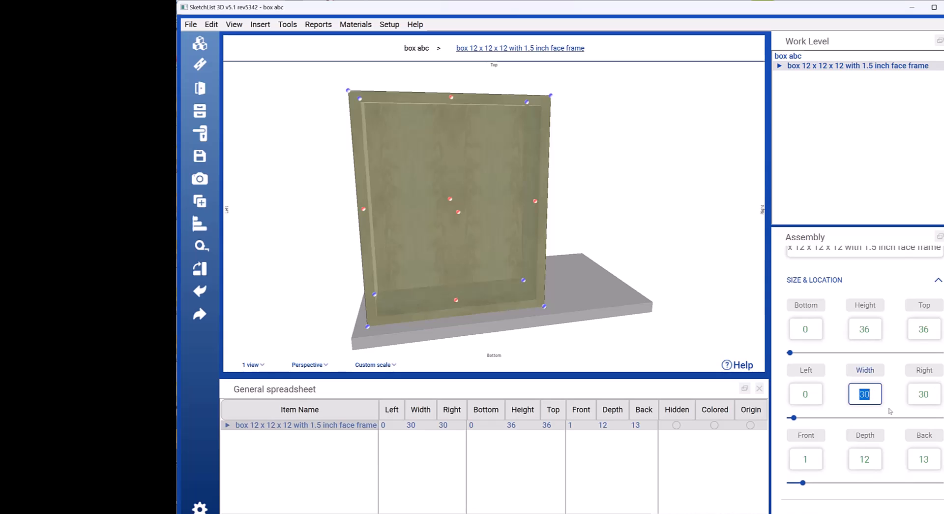
pyautogui.write('34')
pyautogui.press('Return')
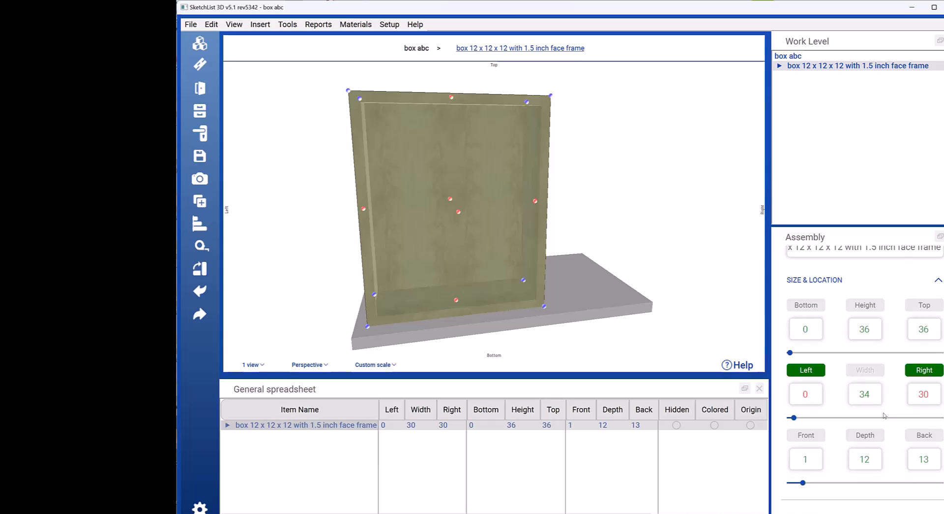
pyautogui.click(816, 396)
pyautogui.click(871, 395)
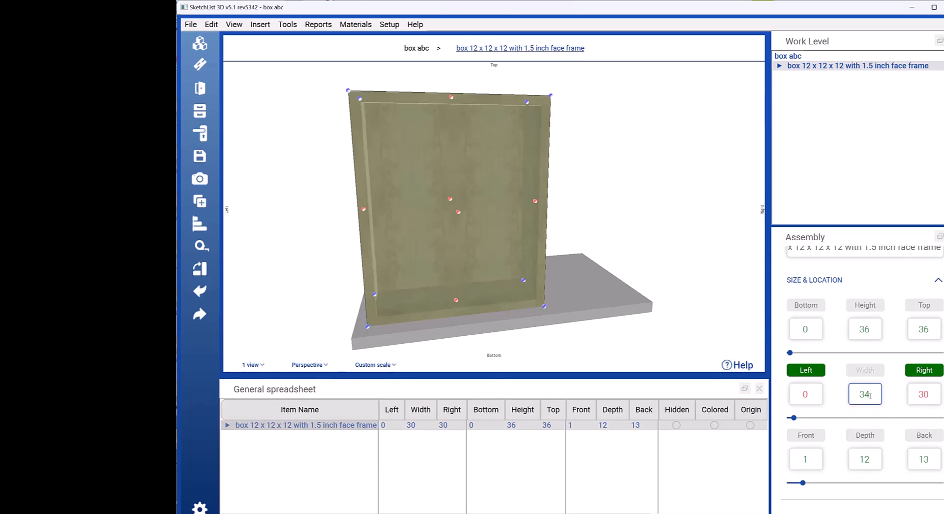
pyautogui.click(813, 395)
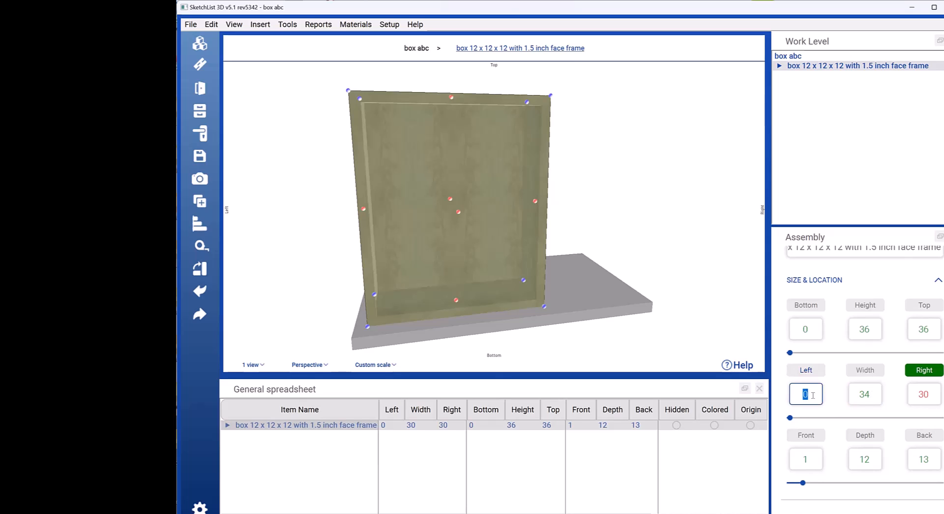
pyautogui.write('6')
pyautogui.click(919, 370)
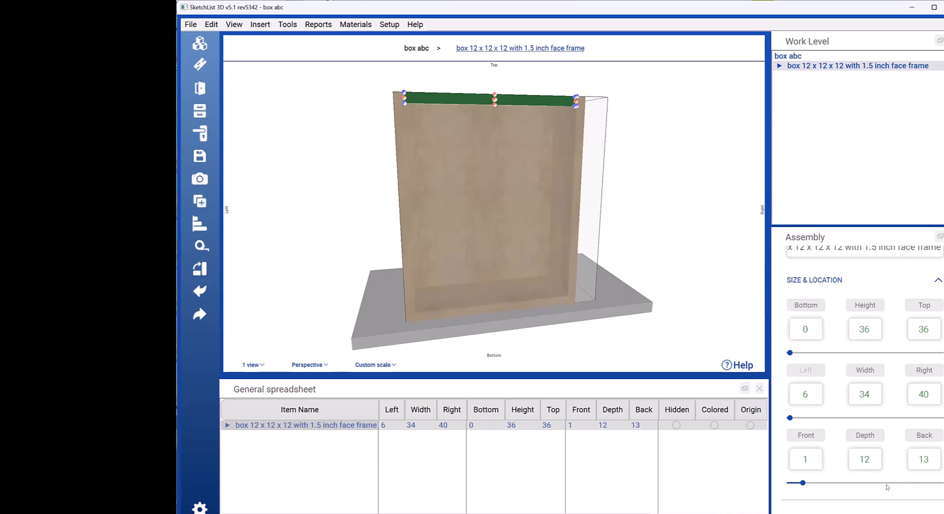
# Step: Subtract 2 from the box's left position to make it 4, recalculating the right position
pyautogui.click(904, 273)
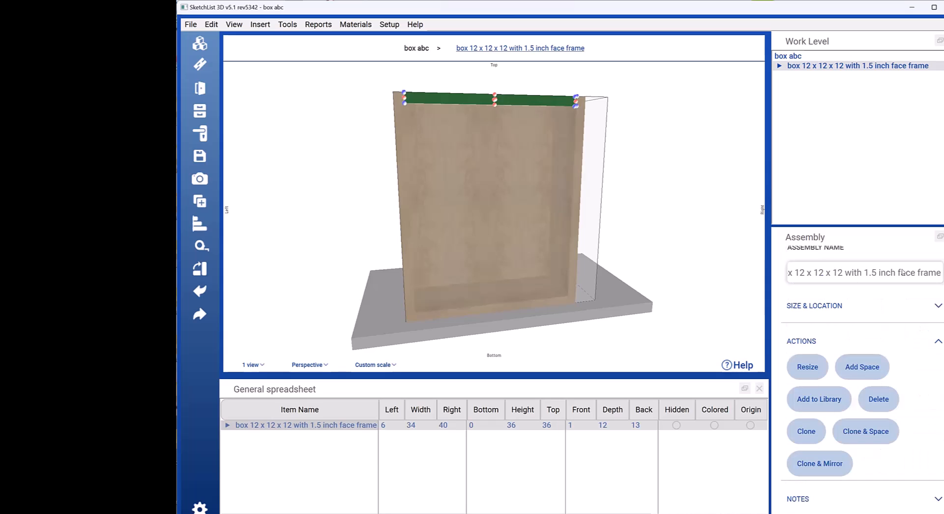
pyautogui.scroll(1, 862, 379)
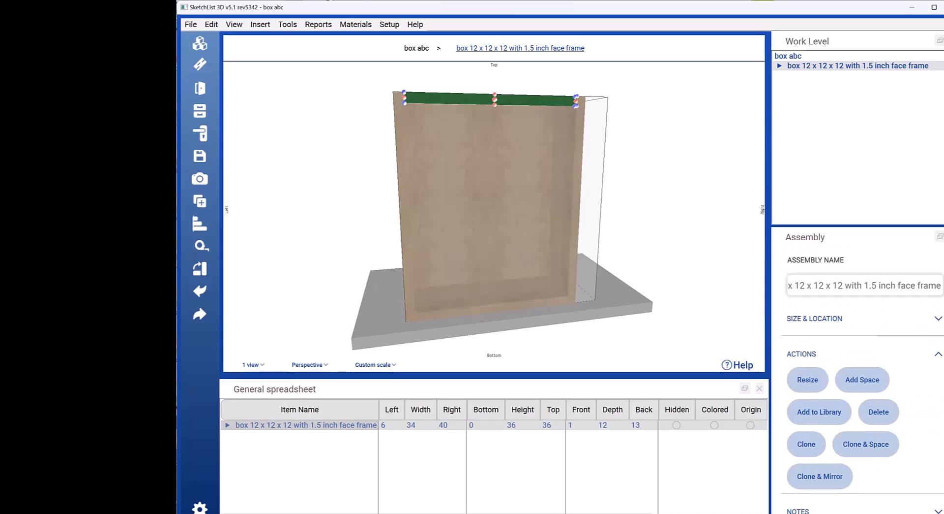
pyautogui.click(938, 322)
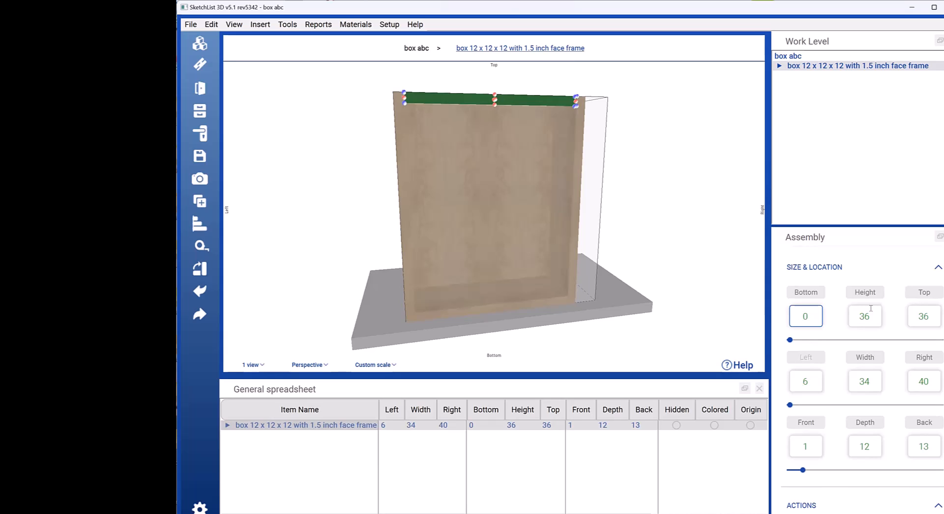
pyautogui.click(851, 447)
pyautogui.click(808, 379)
pyautogui.click(809, 381)
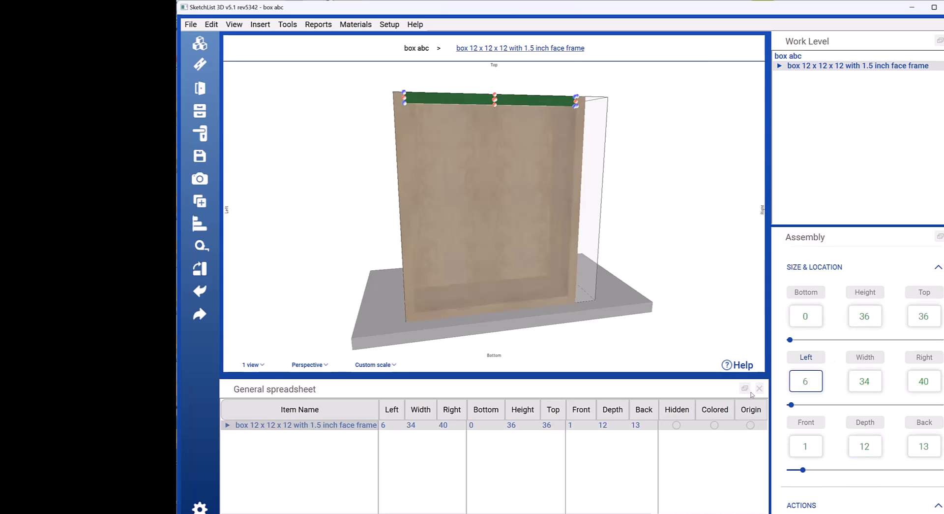
pyautogui.write('-2')
pyautogui.press('Return')
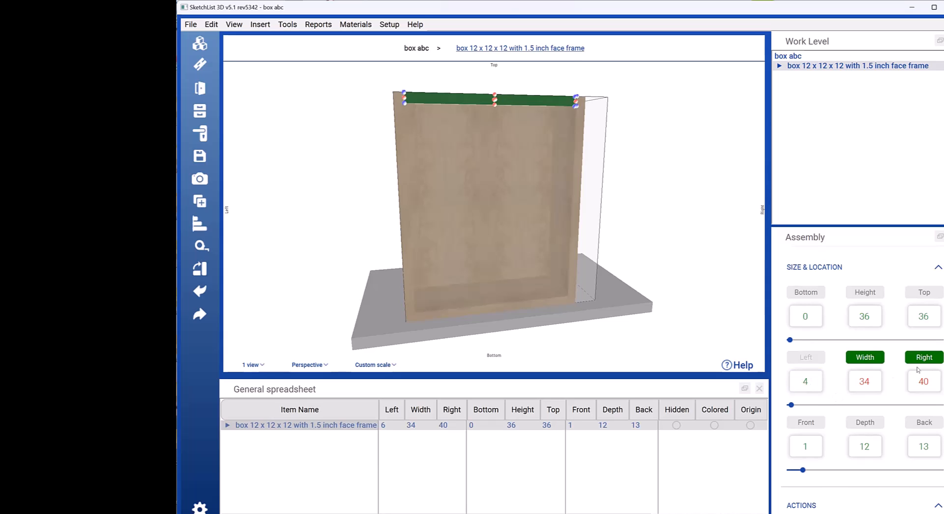
pyautogui.click(934, 359)
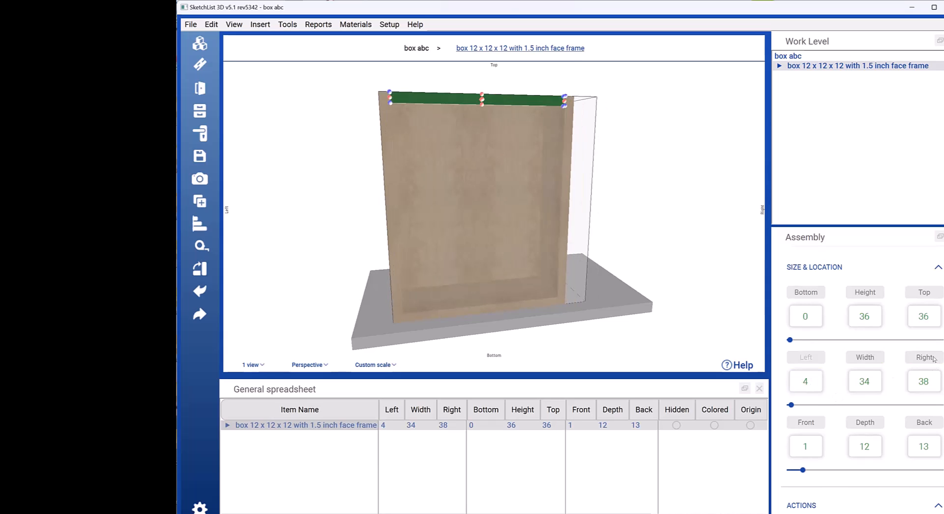
# Step: Undo the recent width and left position changes on the selected box
pyautogui.scroll(3, 564, 304)
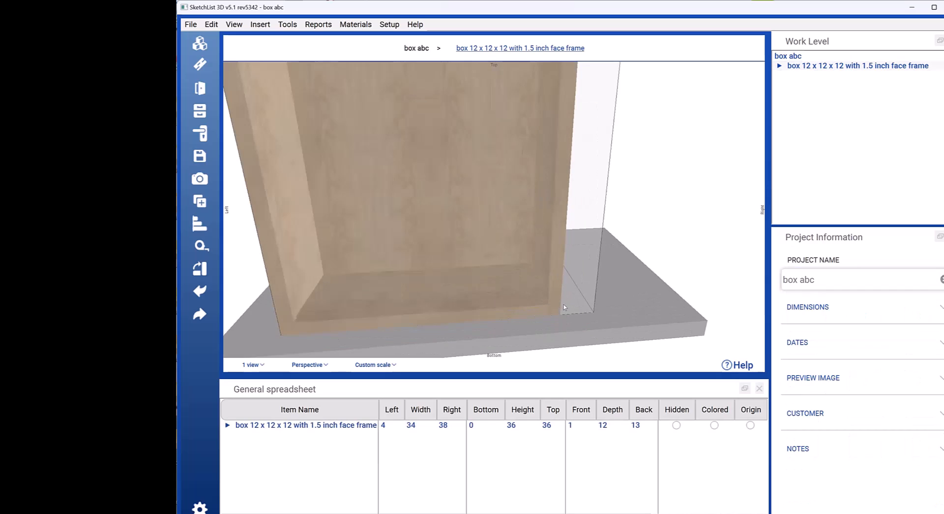
pyautogui.scroll(-3, 563, 304)
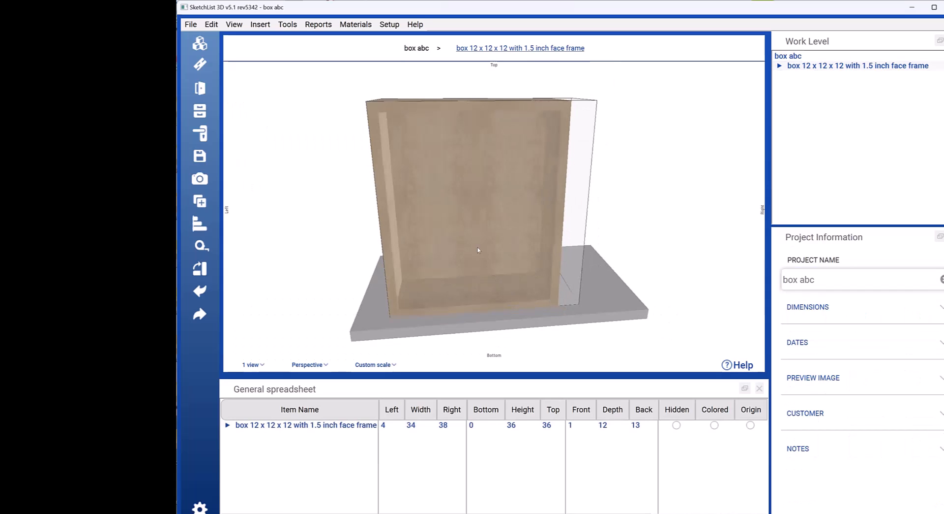
pyautogui.click(503, 182)
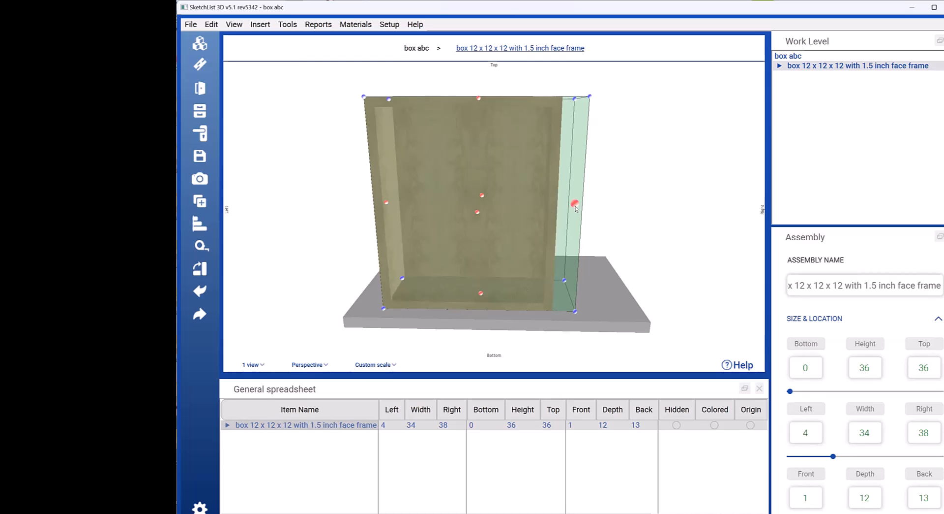
pyautogui.click(692, 294)
pyautogui.hotkey('ctrl', 'z')
pyautogui.hotkey('ctrl', 'z')
pyautogui.hotkey('ctrl', 'z')
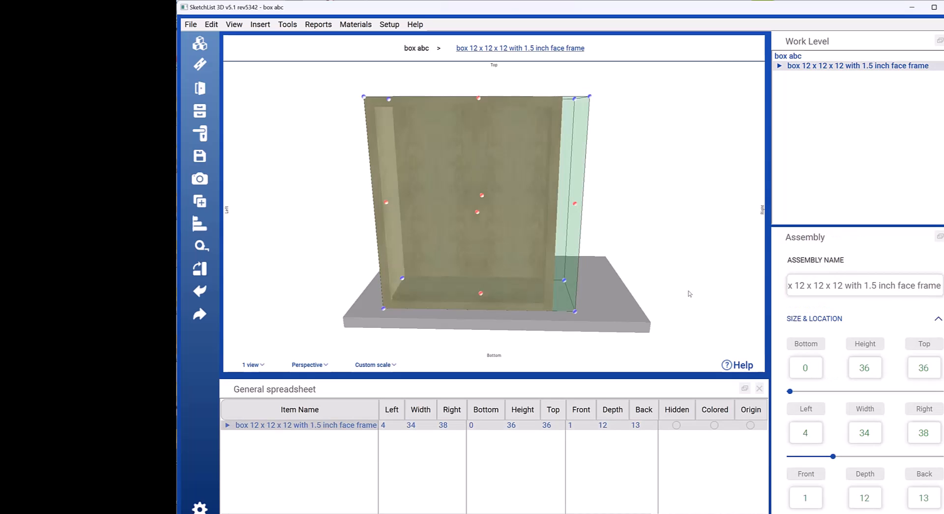
pyautogui.moveTo(485, 266); pyautogui.dragTo(507, 269, button='middle')
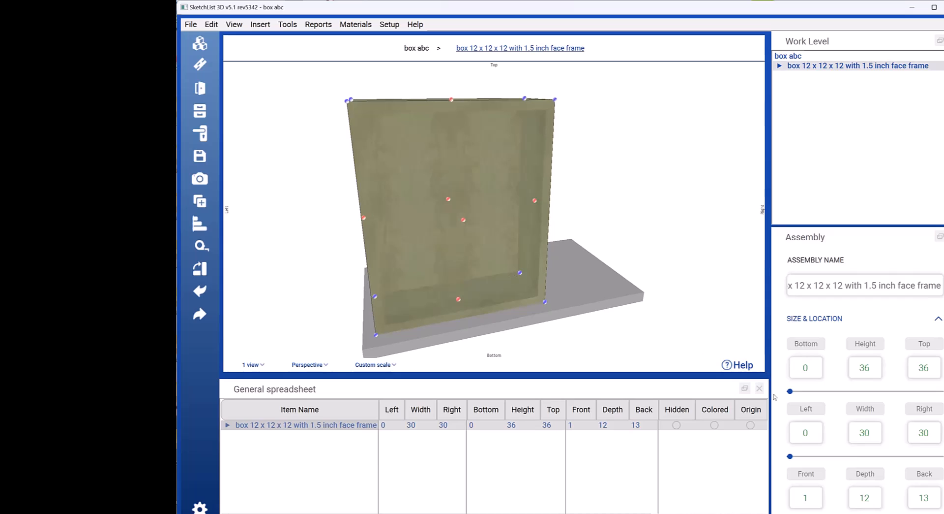
# Step: Set the box's front position to 1/2
pyautogui.scroll(-1, 839, 453)
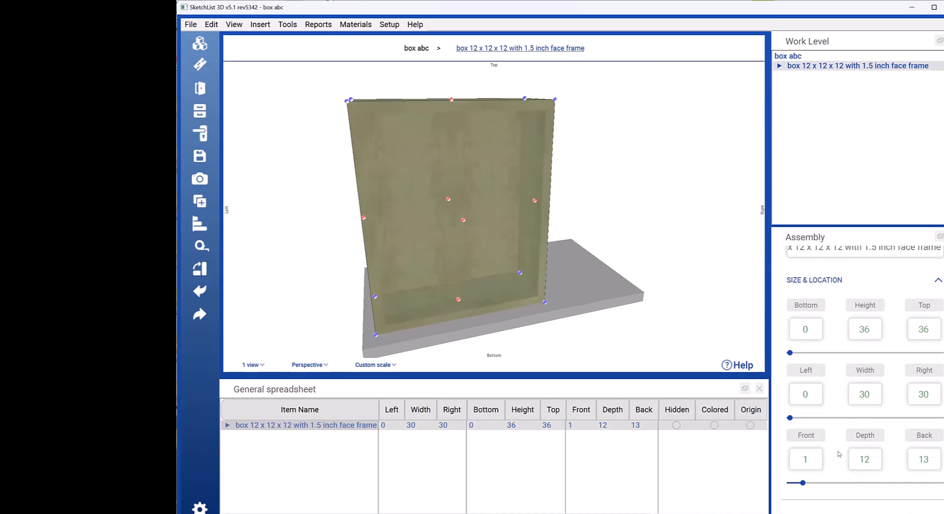
pyautogui.doubleClick(925, 394)
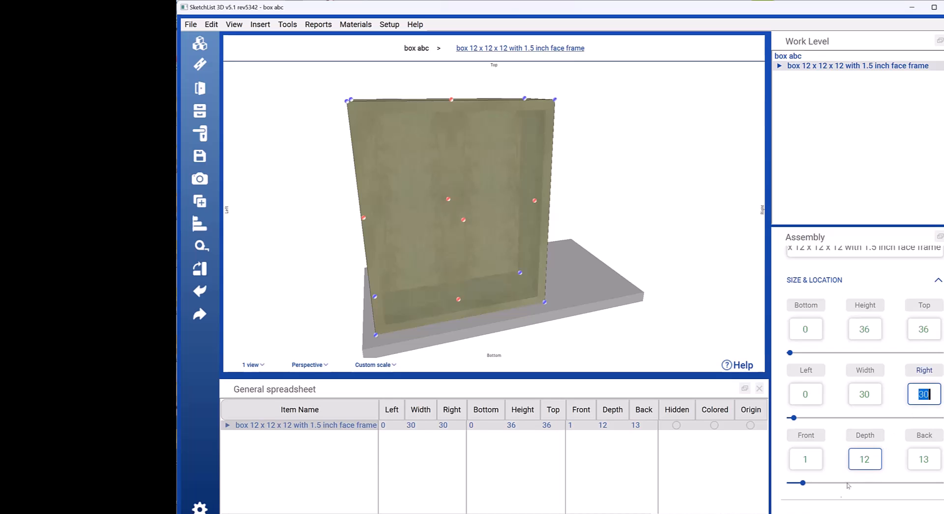
pyautogui.doubleClick(810, 458)
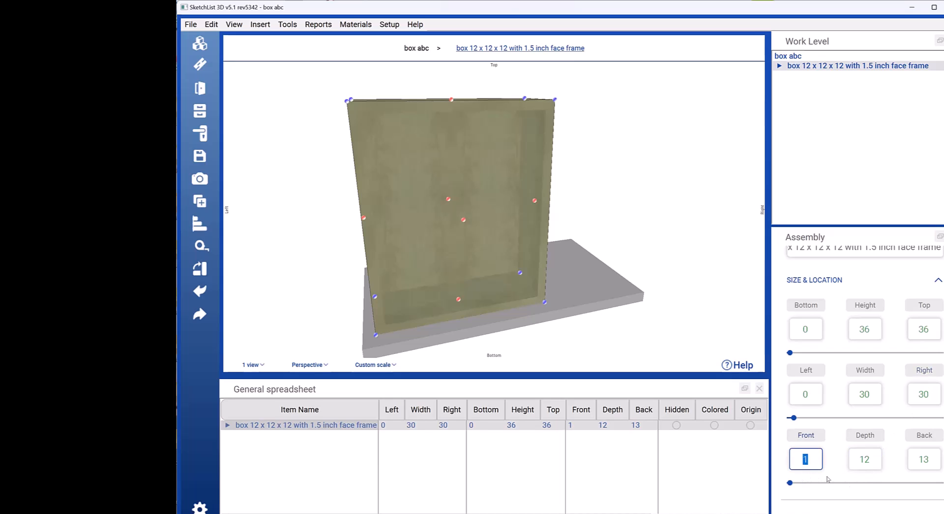
pyautogui.write('1/2')
pyautogui.press('Return')
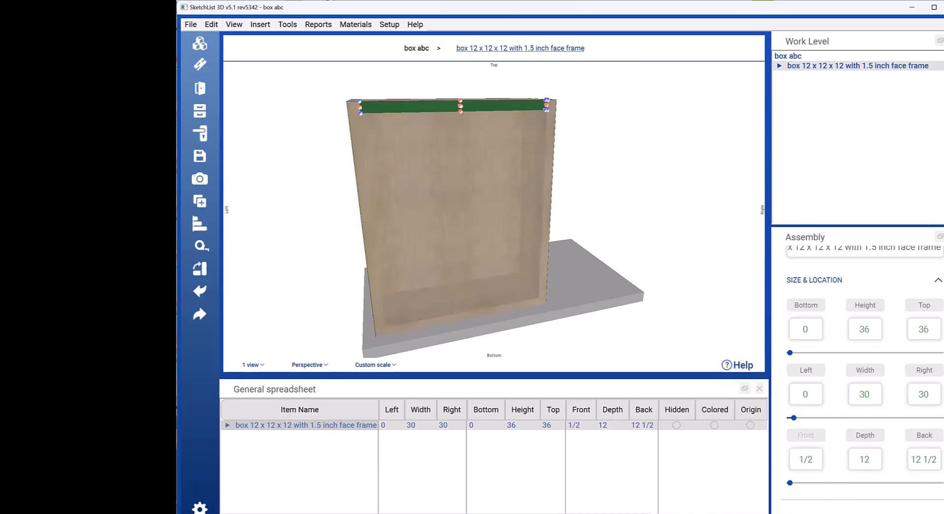
# Step: Expand the box's boards in the general spreadsheet and set the box's right position to 33 and left position to 3
pyautogui.click(227, 425)
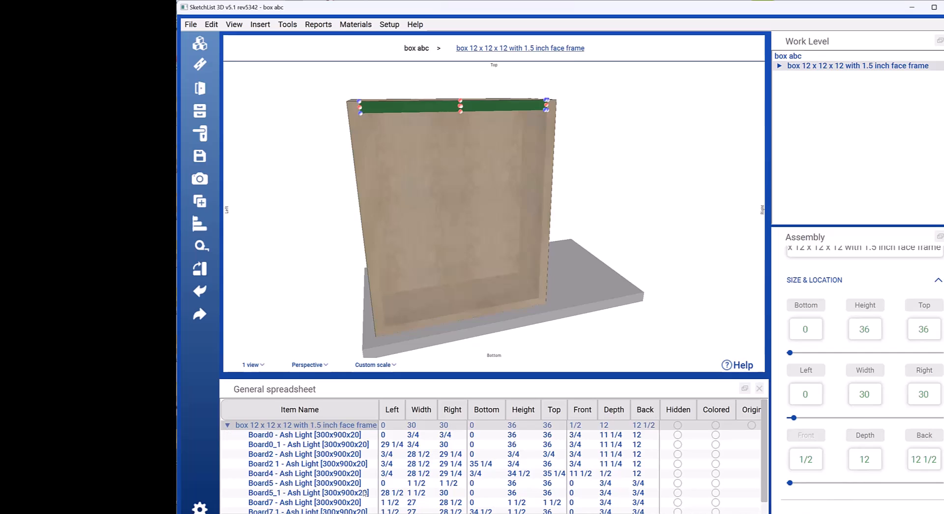
pyautogui.click(416, 426)
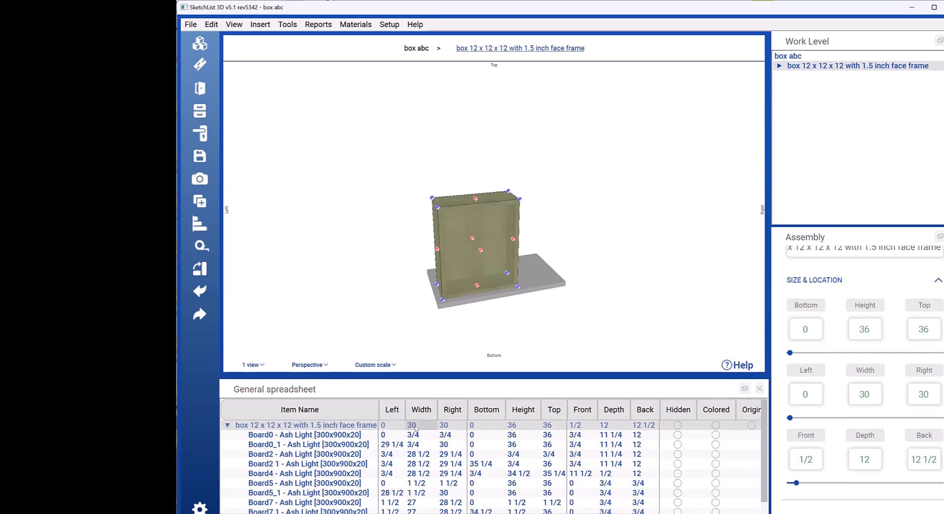
pyautogui.click(453, 425)
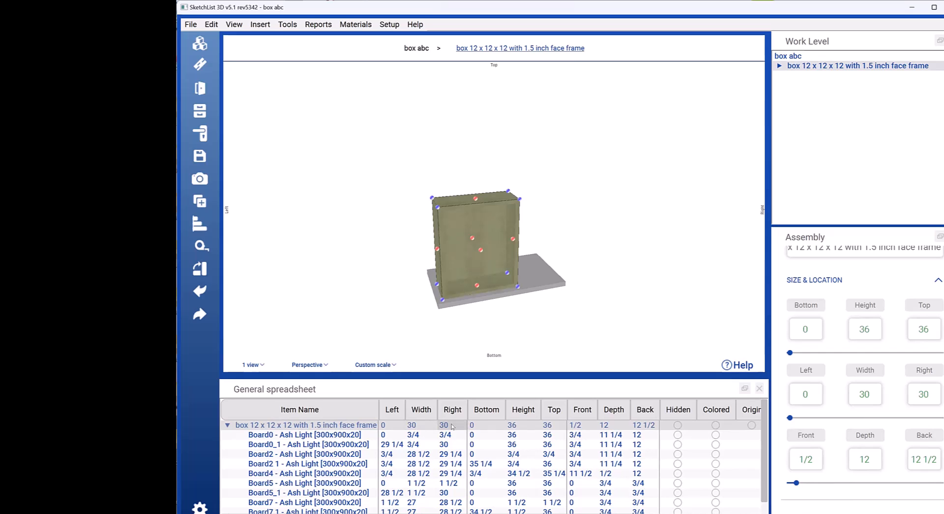
pyautogui.write('33')
pyautogui.click(432, 433)
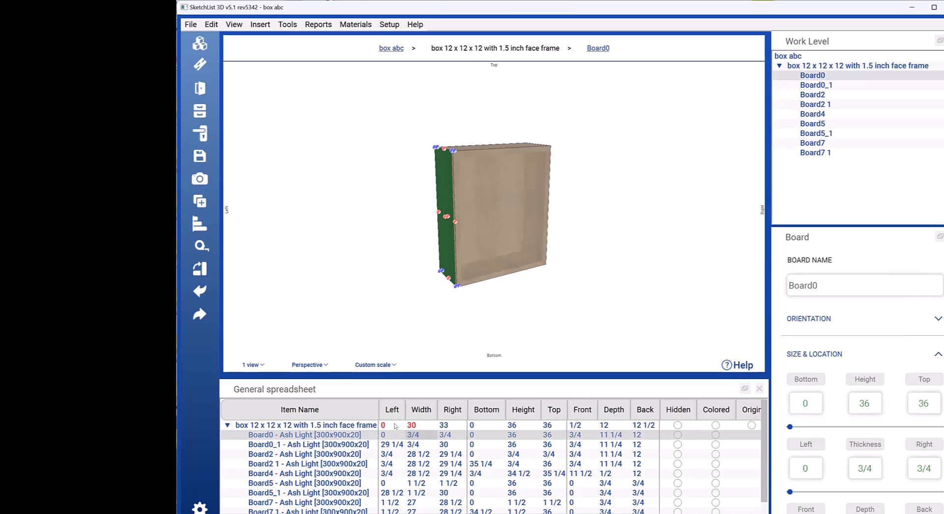
pyautogui.click(455, 424)
pyautogui.write('3')
pyautogui.press('Return')
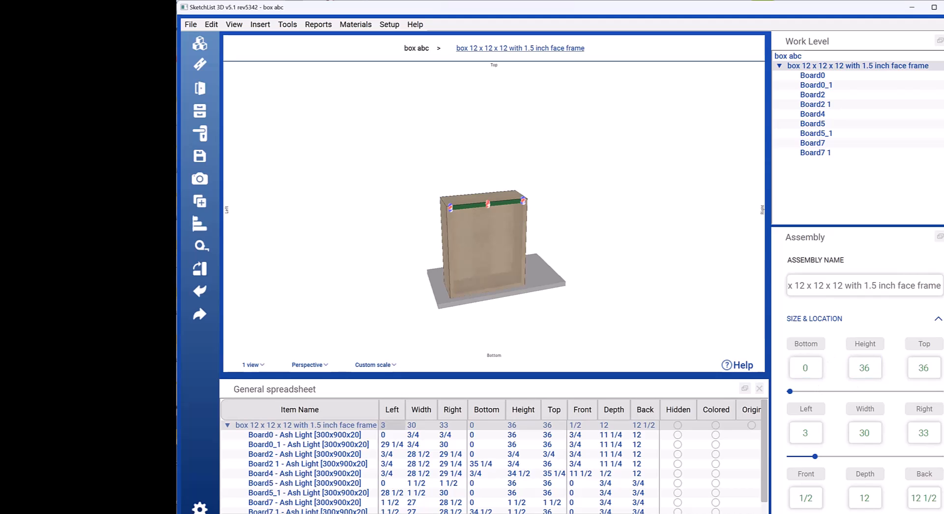
# Step: Examine the size and location values of the box's individual boards, including Board2 1, Board5_1, Board4 and Board0_1
pyautogui.scroll(-1, 839, 396)
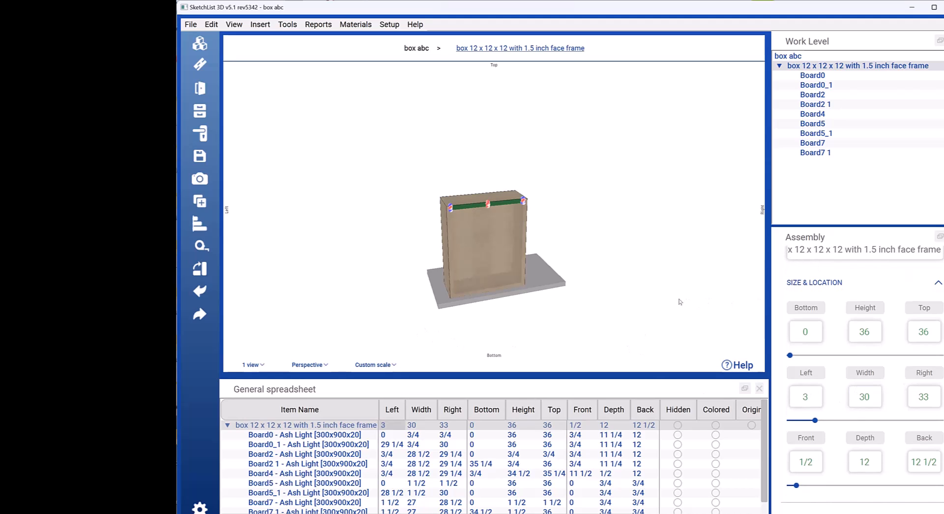
pyautogui.click(489, 247)
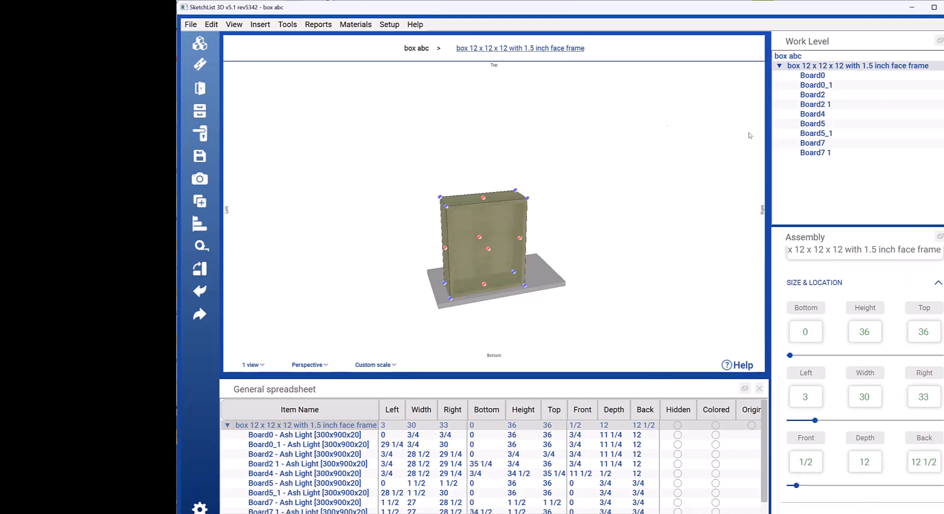
pyautogui.click(814, 104)
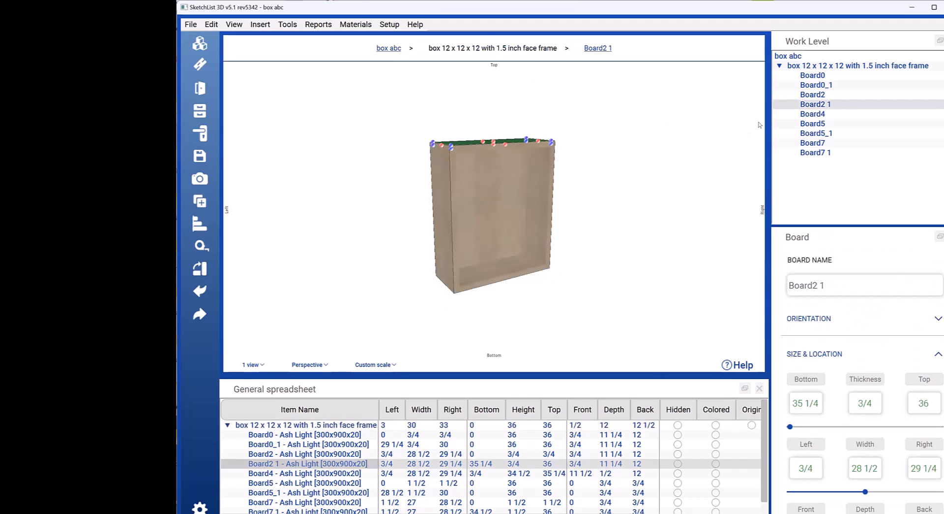
pyautogui.click(813, 133)
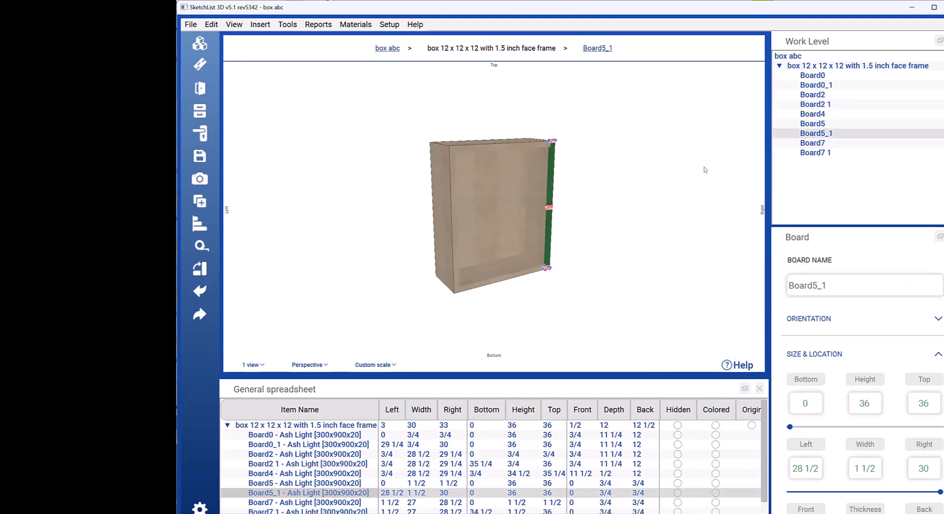
pyautogui.click(504, 203)
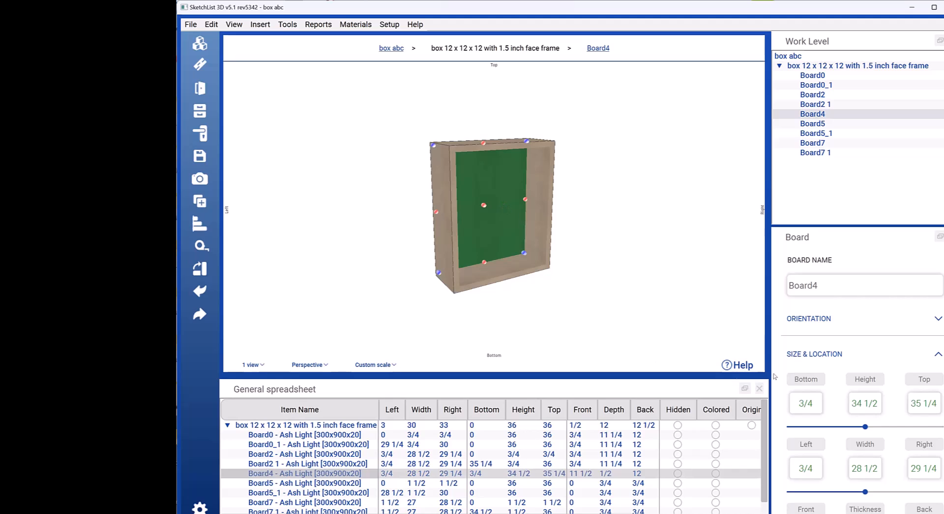
pyautogui.scroll(-3, 865, 326)
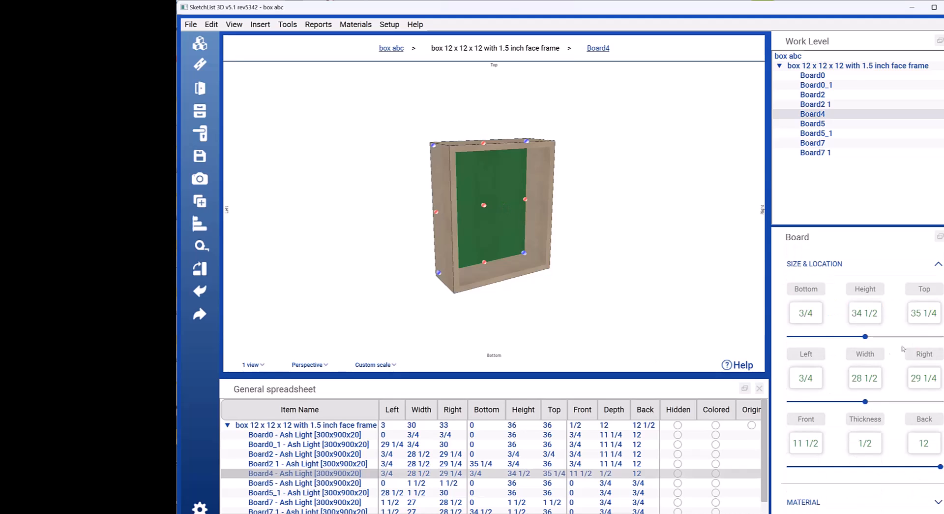
pyautogui.click(538, 243)
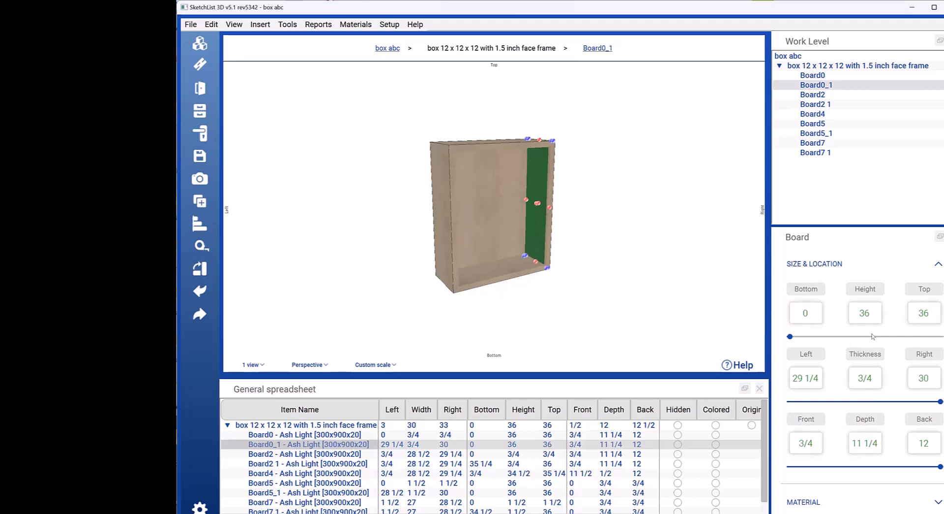
pyautogui.click(499, 146)
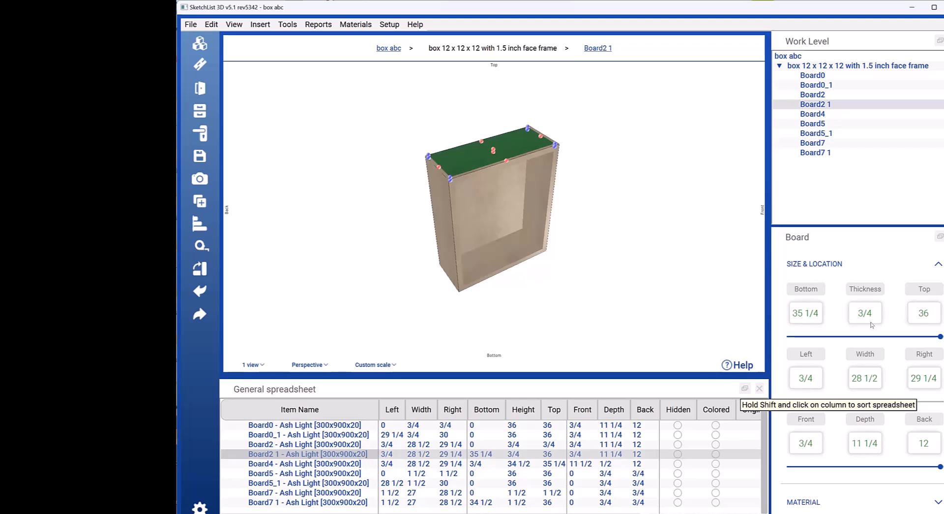
# Step: Select the side board Board0_1 and set its top position to 24
pyautogui.click(508, 216)
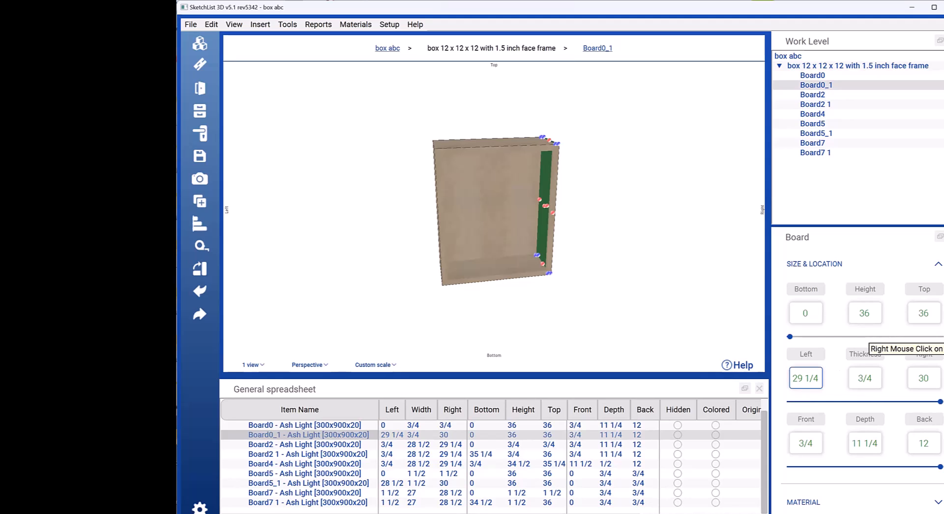
pyautogui.doubleClick(929, 311)
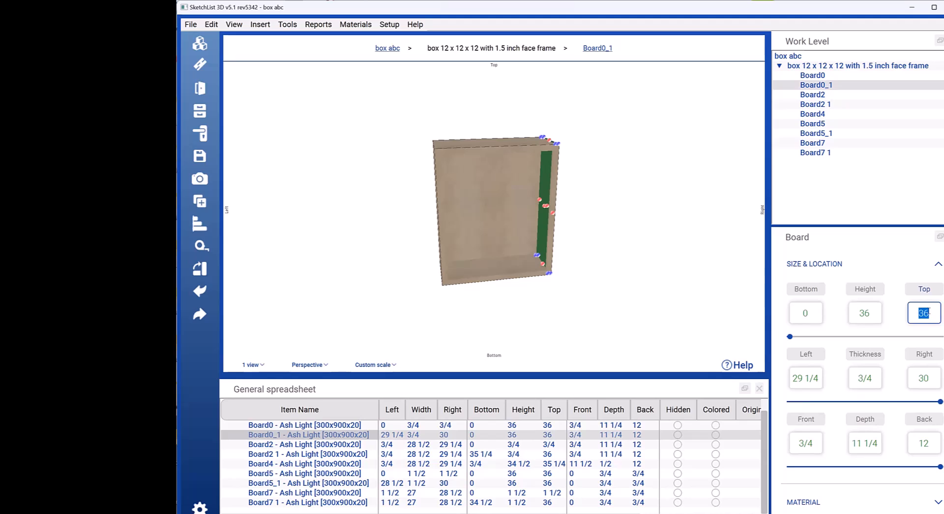
pyautogui.write('24')
pyautogui.press('Return')
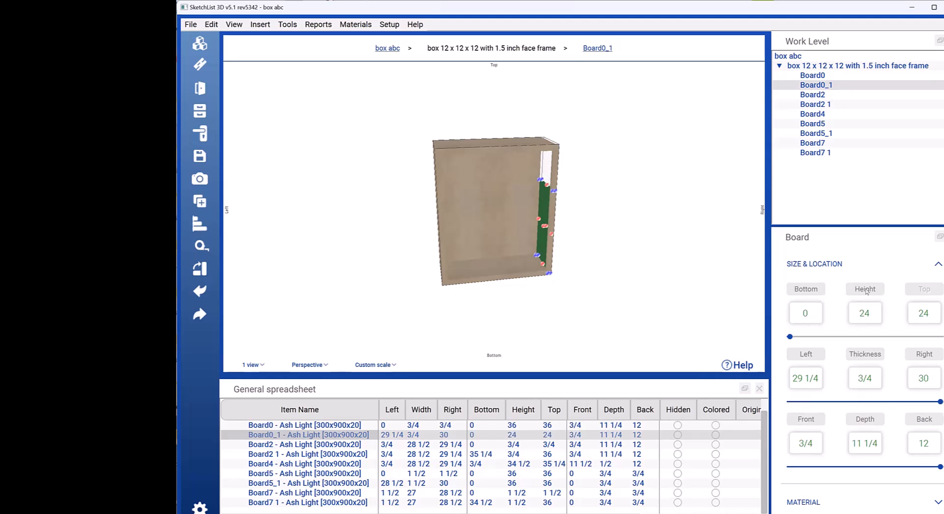
# Step: Restore Board0_1's top position to 36
pyautogui.click(921, 314)
pyautogui.doubleClick(924, 313)
pyautogui.write('36')
pyautogui.press('Return')
# Step: Try a top position of 24 for face frame Board5 in the general spreadsheet, recalculating its bottom position
pyautogui.click(492, 269)
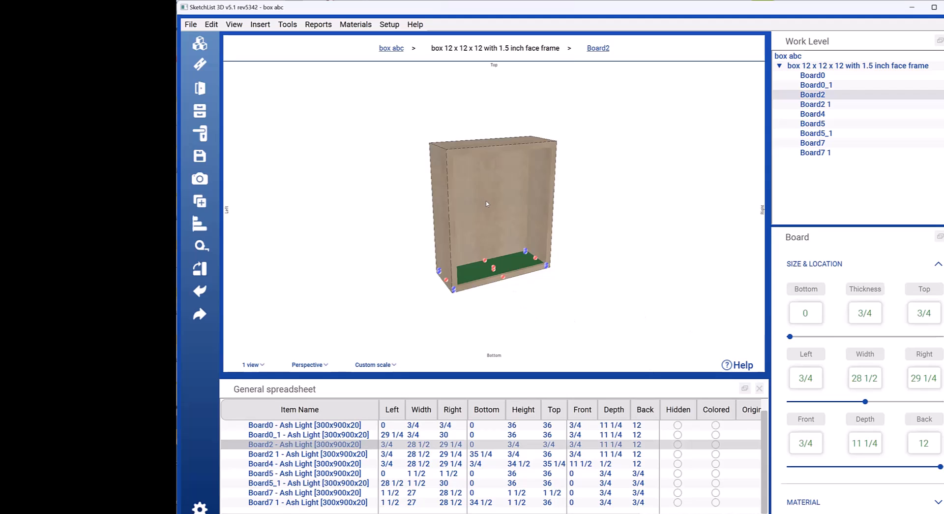
pyautogui.click(554, 475)
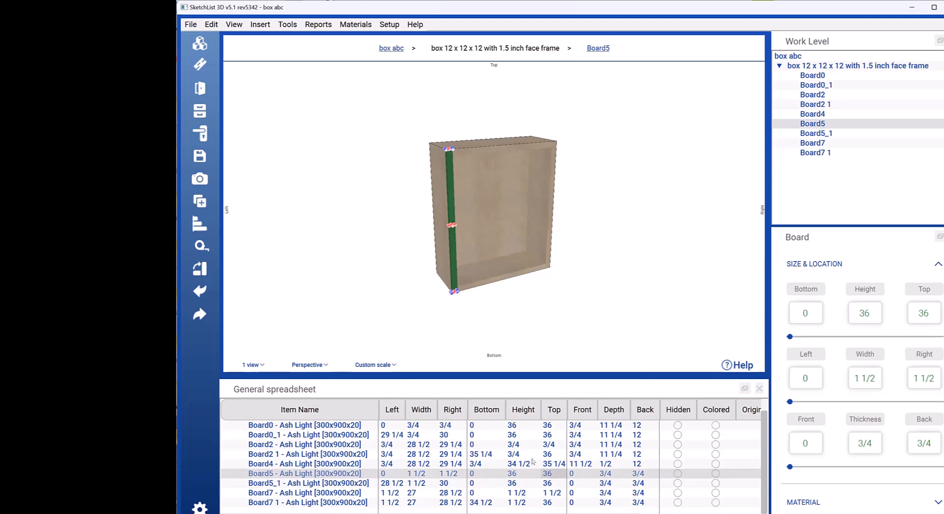
pyautogui.write('24')
pyautogui.click(533, 473)
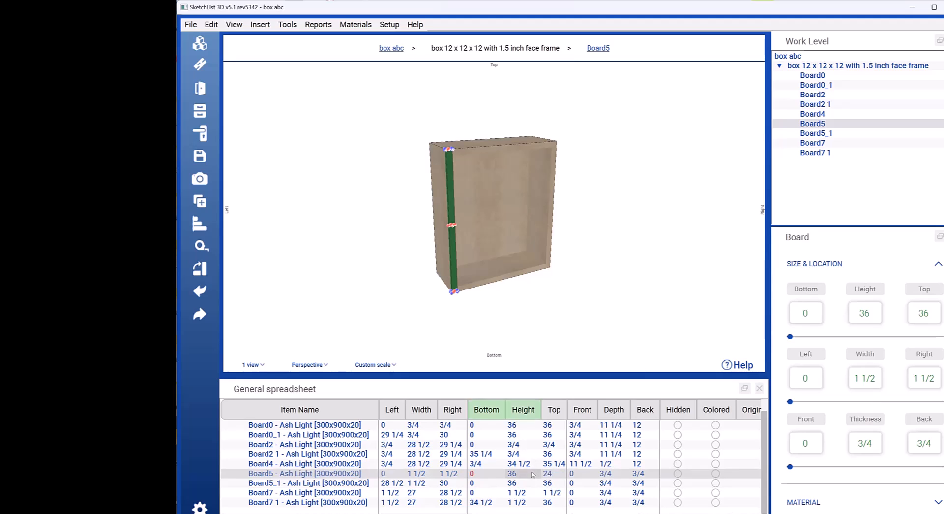
pyautogui.click(489, 412)
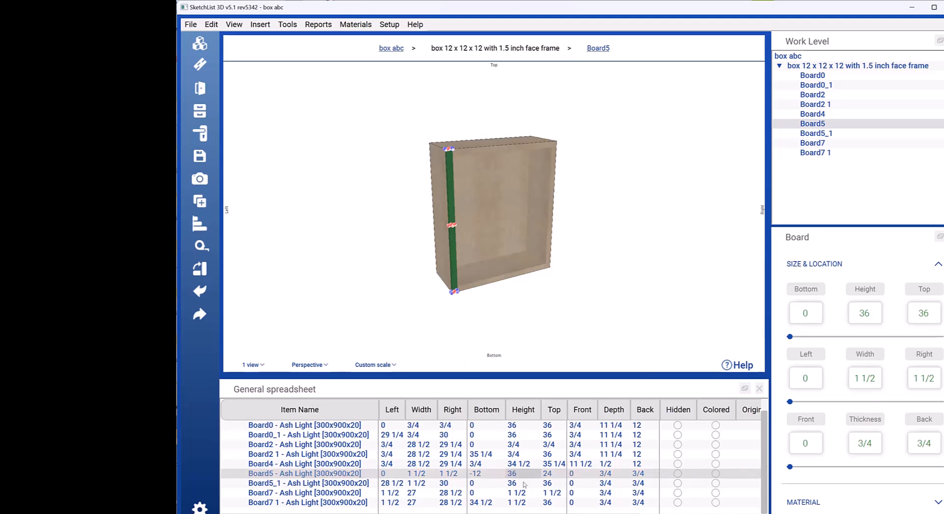
pyautogui.doubleClick(491, 471)
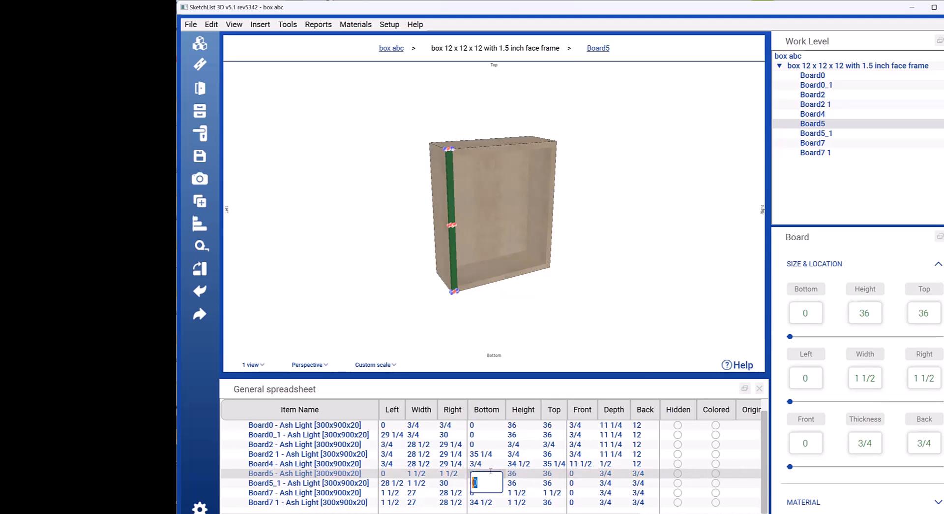
pyautogui.click(572, 327)
# Step: Set Board5's height to 12 in the general spreadsheet, and undo that height change
pyautogui.click(450, 223)
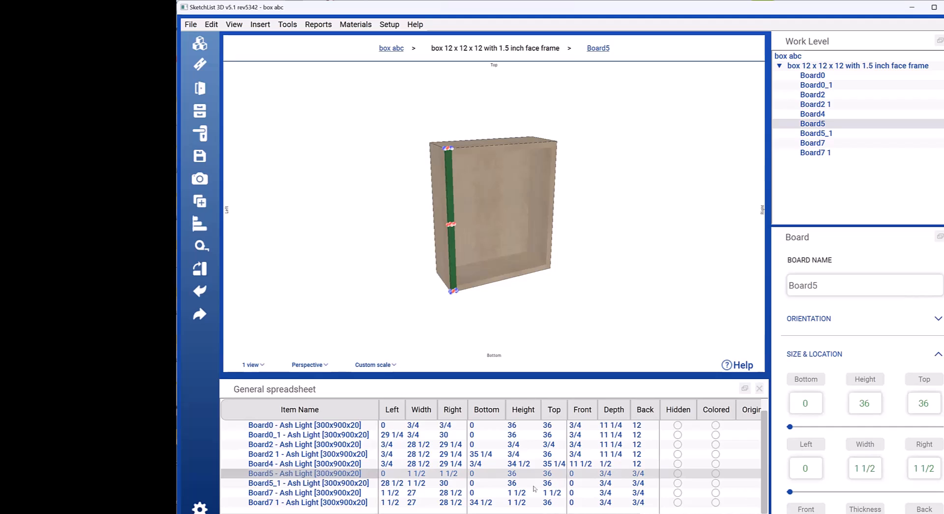
pyautogui.click(519, 474)
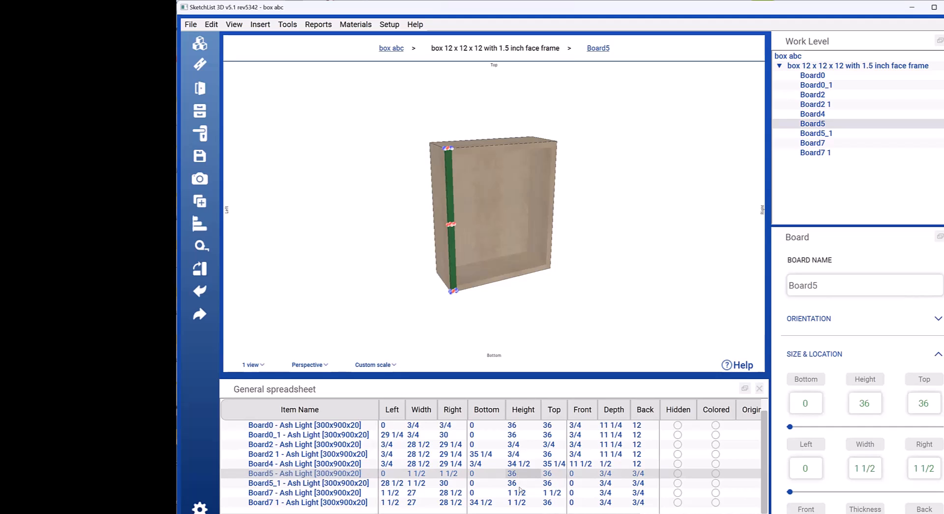
pyautogui.write('12')
pyautogui.press('Return')
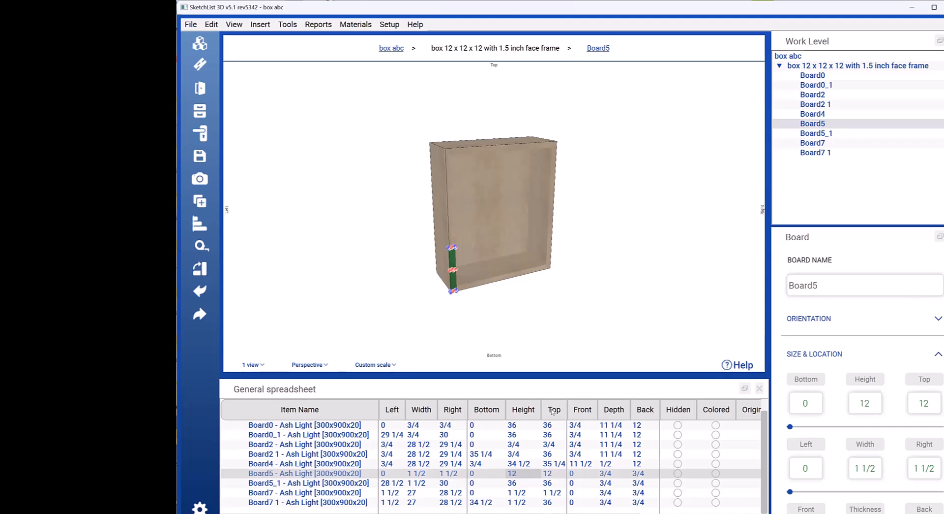
pyautogui.hotkey('ctrl', 'z')
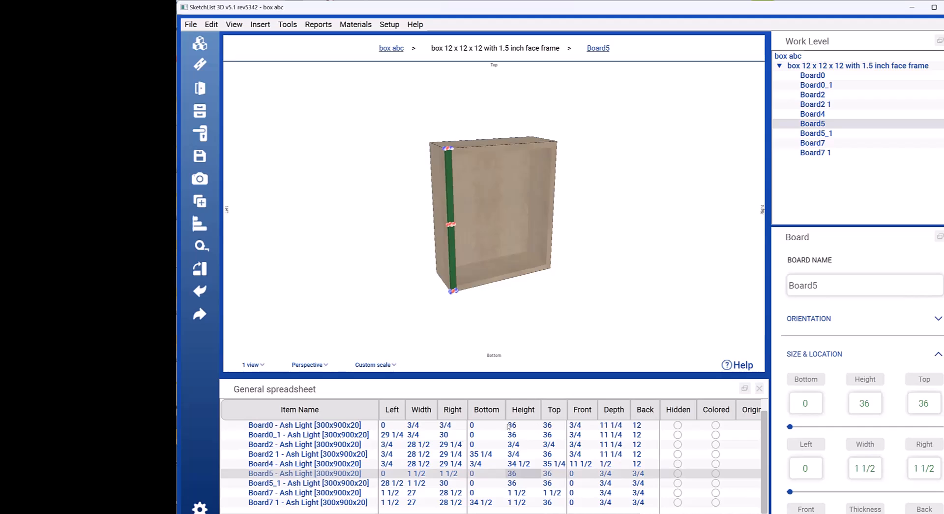
# Step: Filter the spreadsheet by item name to show only the box, Board5_1 and Board7 1
pyautogui.click(294, 411)
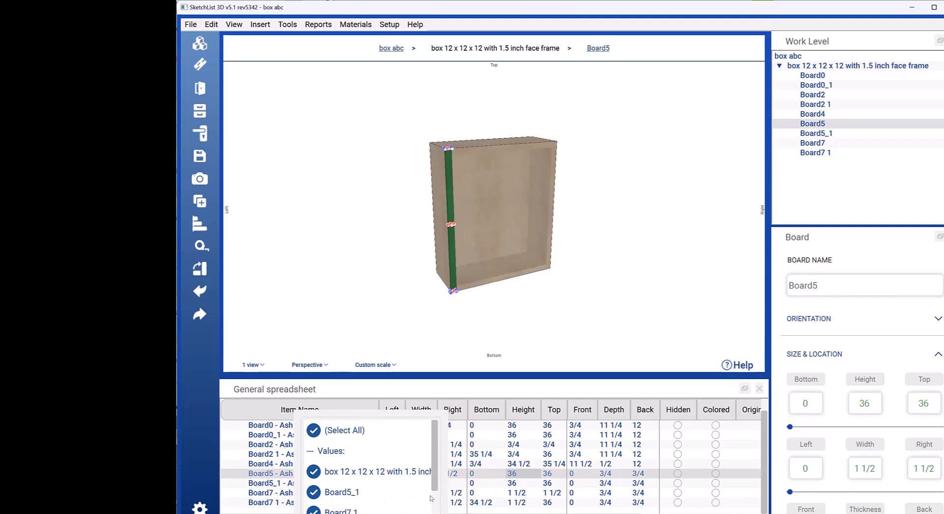
pyautogui.scroll(-3, 434, 497)
pyautogui.scroll(3, 432, 456)
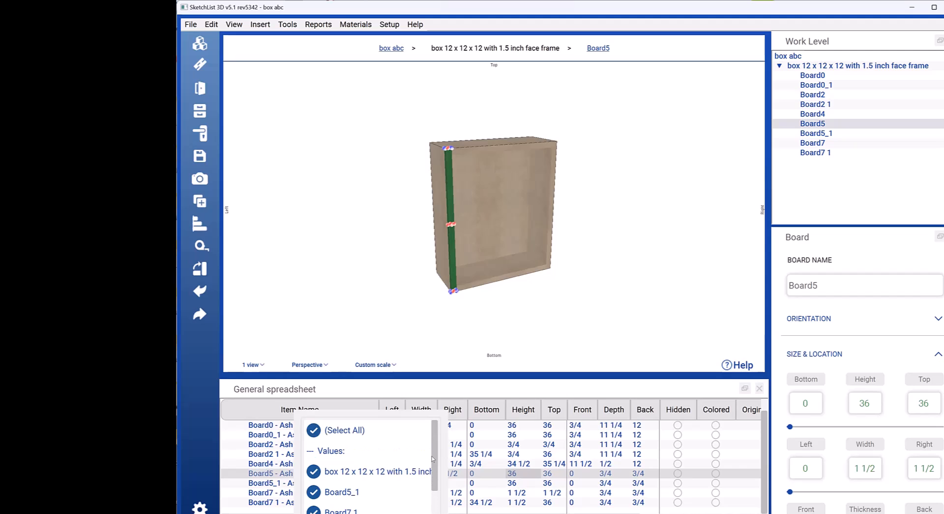
pyautogui.click(315, 430)
pyautogui.click(314, 510)
pyautogui.click(316, 492)
pyautogui.click(443, 485)
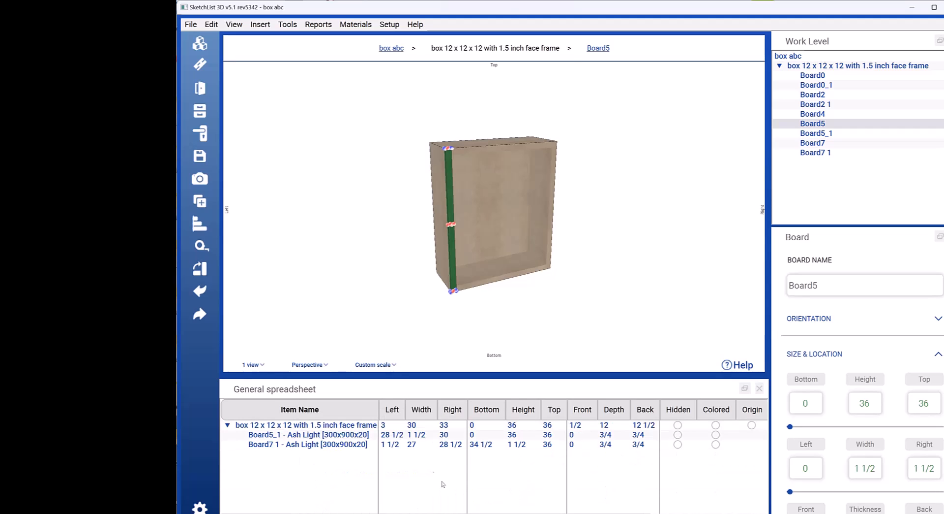
# Step: Select the width values of Board5_1 and Board7 1 in turn, and select all boards of the box
pyautogui.click(416, 442)
pyautogui.click(416, 435)
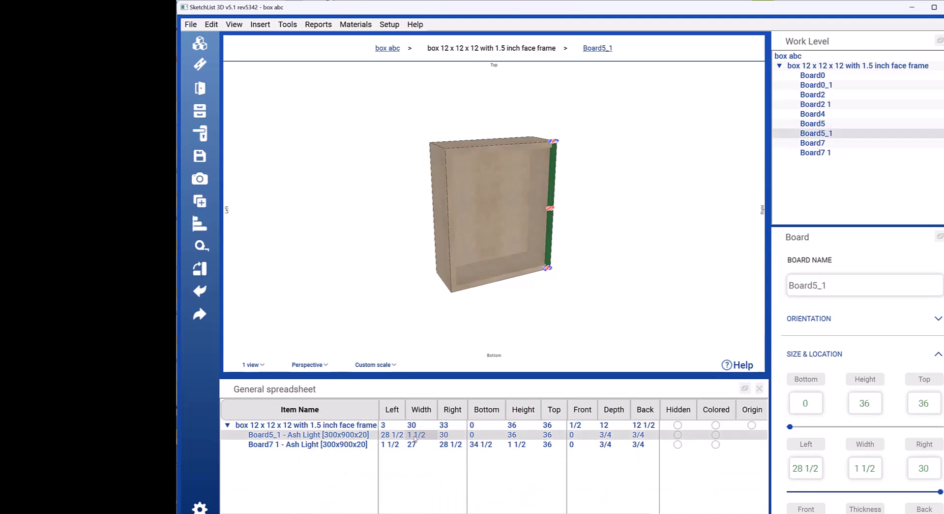
pyautogui.click(416, 444)
pyautogui.hotkey('ctrl', 'a')
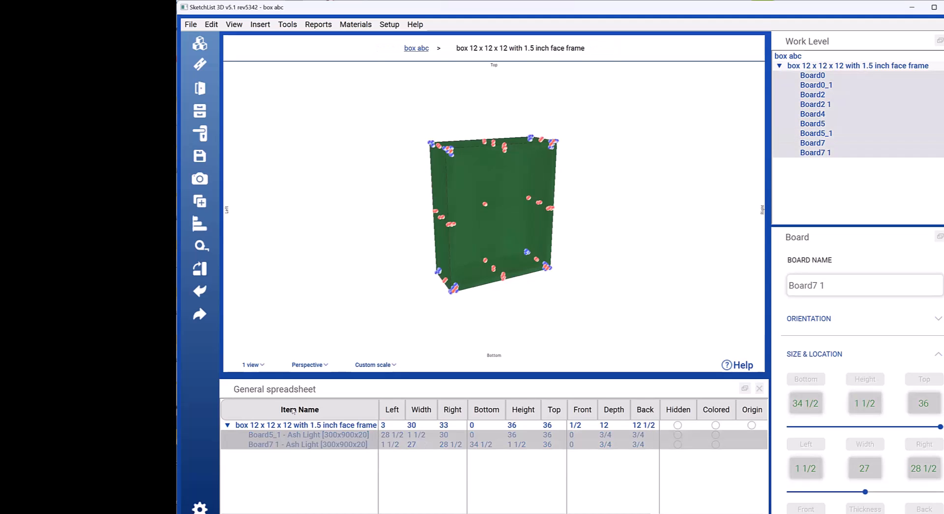
# Step: Restore all items in the spreadsheet's item name filter and clear the selection
pyautogui.click(294, 410)
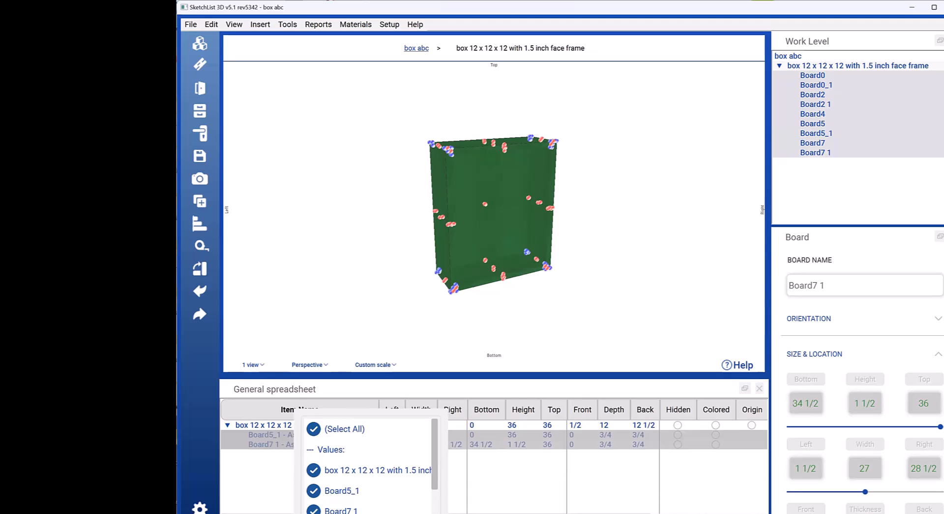
pyautogui.click(345, 429)
pyautogui.click(325, 410)
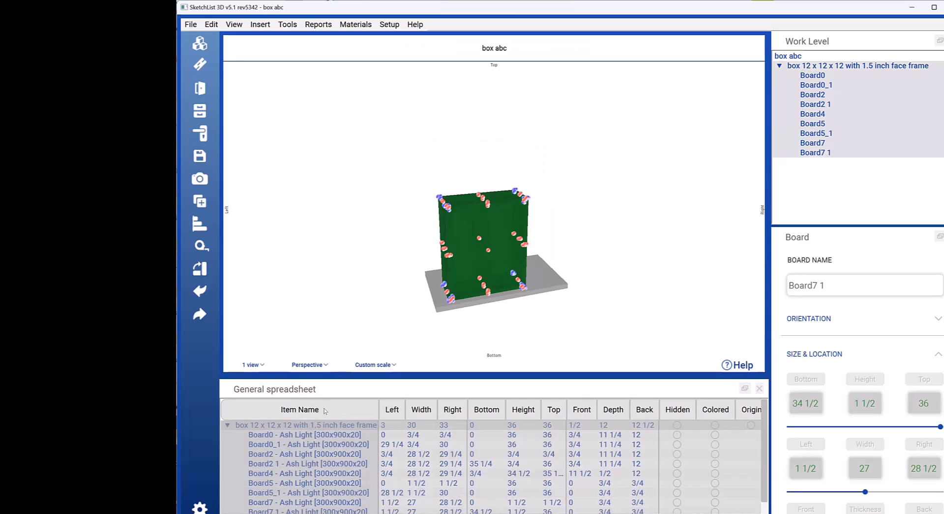
pyautogui.click(326, 410)
pyautogui.click(325, 410)
pyautogui.click(497, 326)
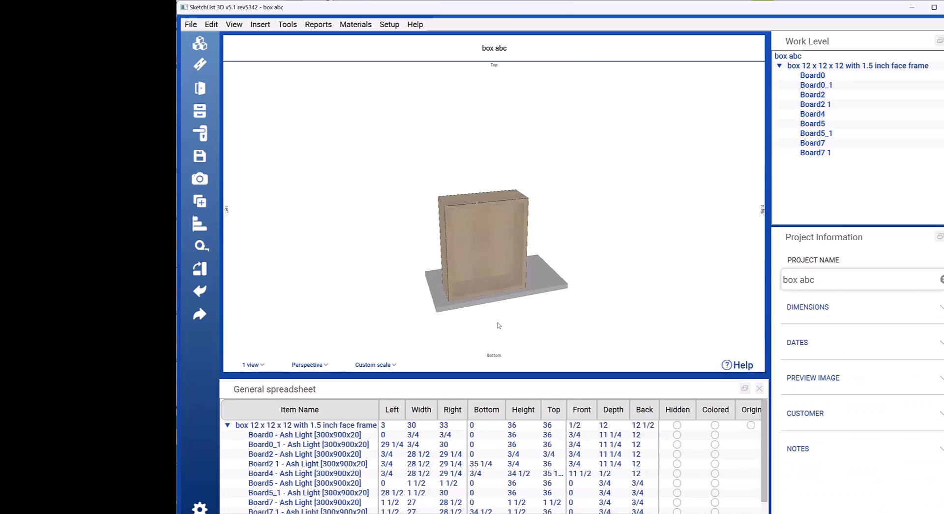
# Step: Select the face frame box and enlarge the general spreadsheet and work level areas
pyautogui.click(489, 279)
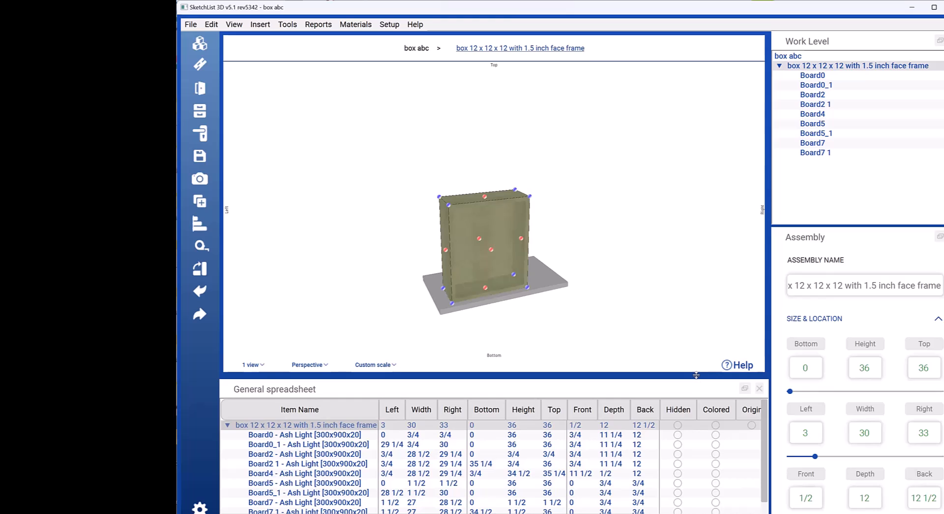
pyautogui.moveTo(696, 375); pyautogui.dragTo(664, 368)
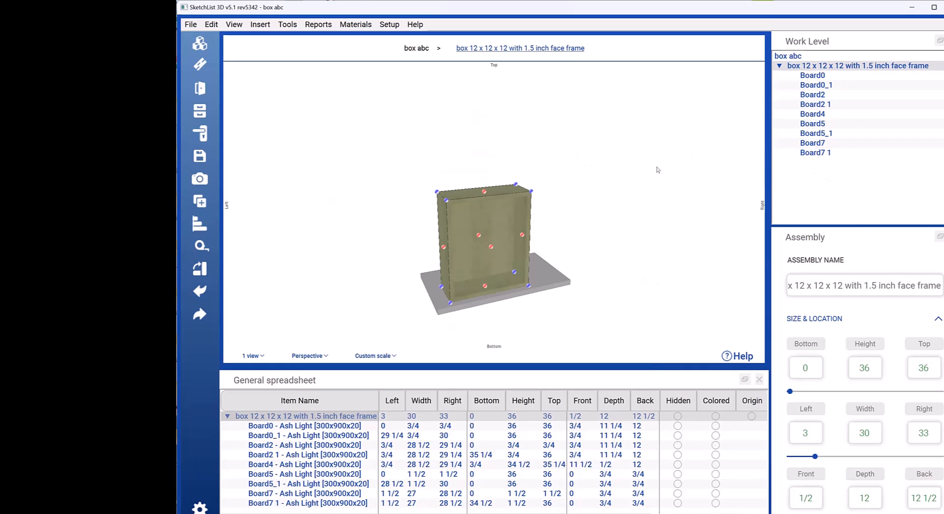
pyautogui.moveTo(870, 41); pyautogui.dragTo(598, 98)
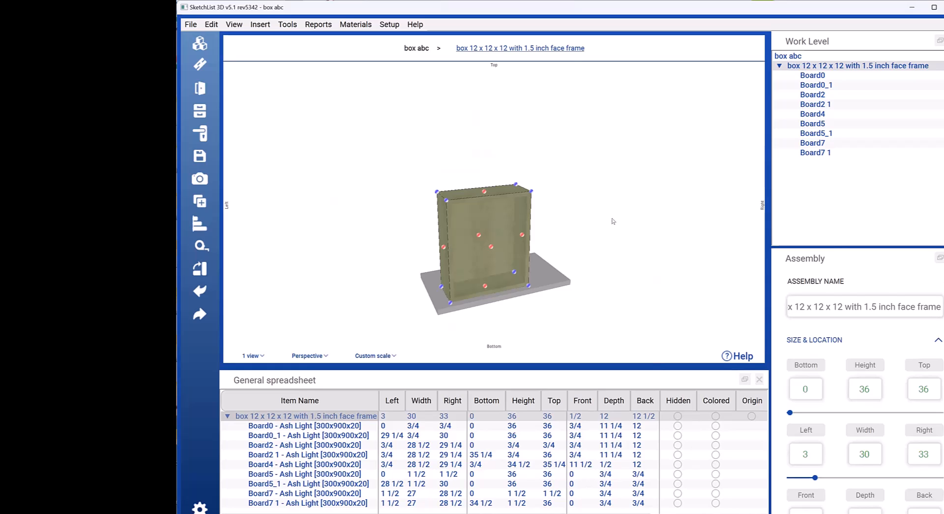
# Step: Sort the spreadsheet by item name, alternating between descending and ascending order, and clear the selection
pyautogui.click(301, 401)
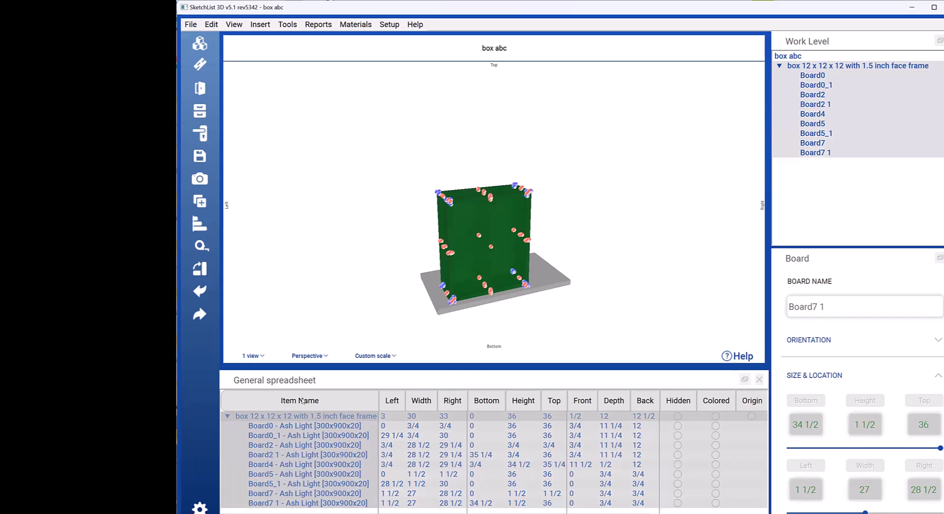
pyautogui.click(309, 401)
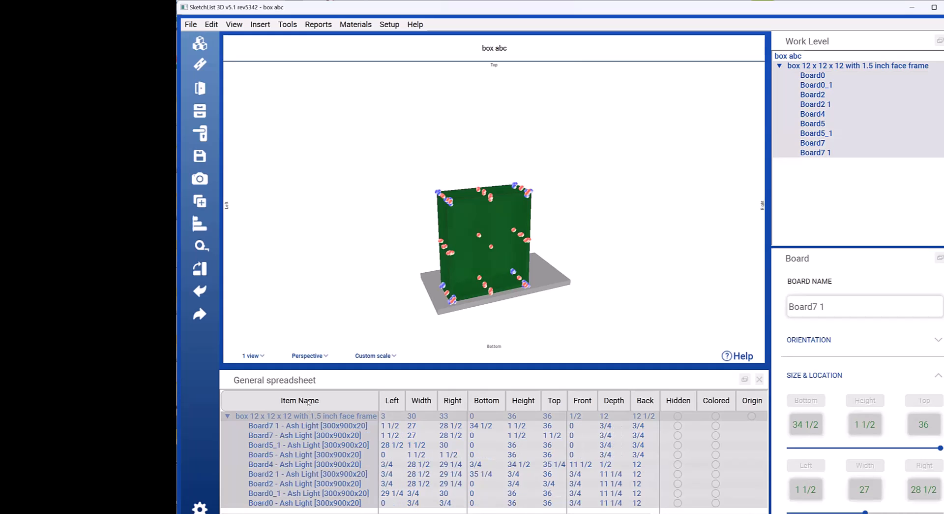
pyautogui.click(309, 401)
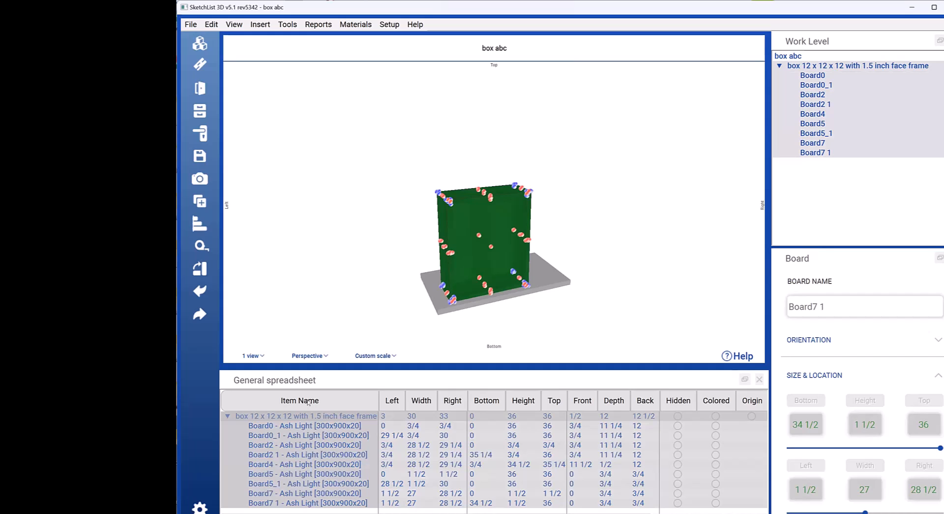
pyautogui.click(308, 401)
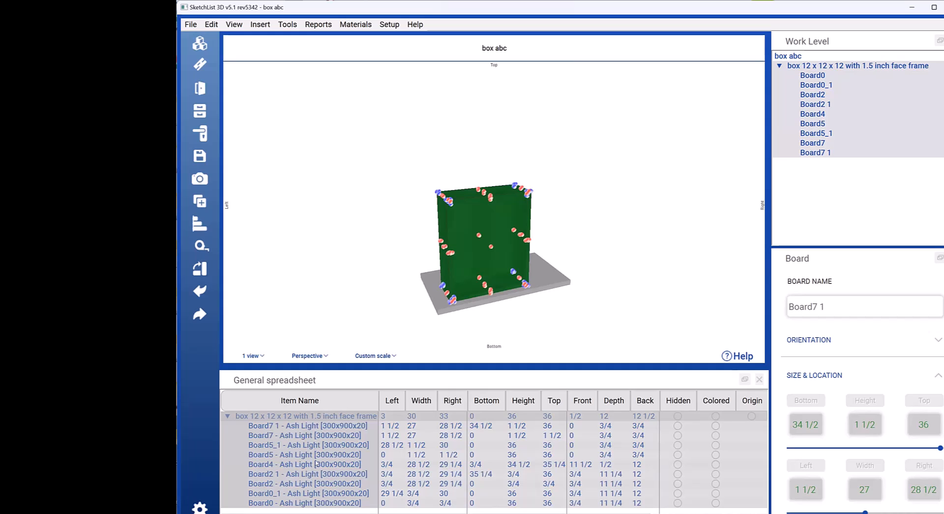
pyautogui.click(308, 401)
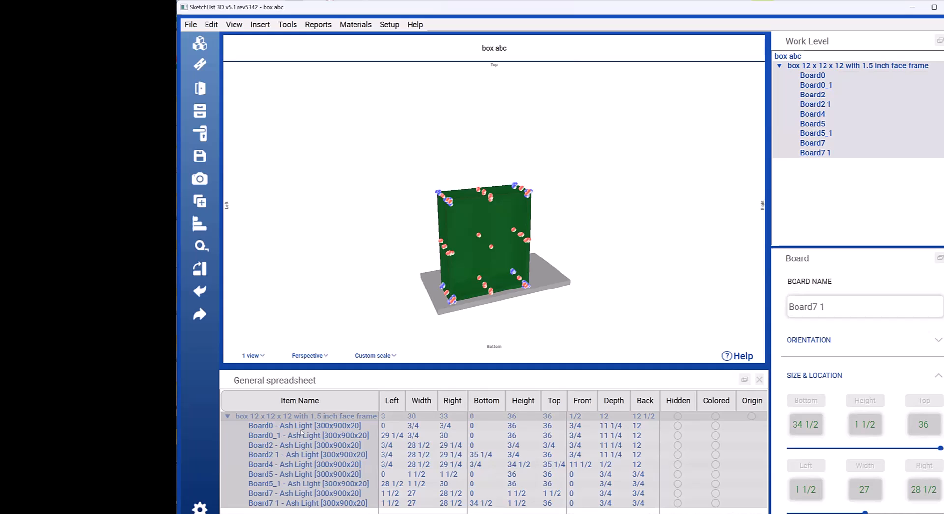
pyautogui.click(311, 402)
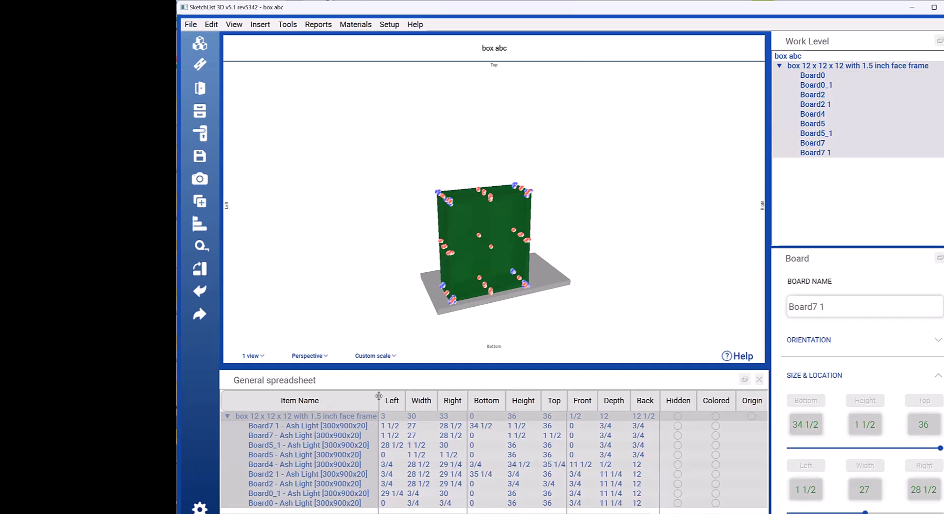
pyautogui.click(517, 298)
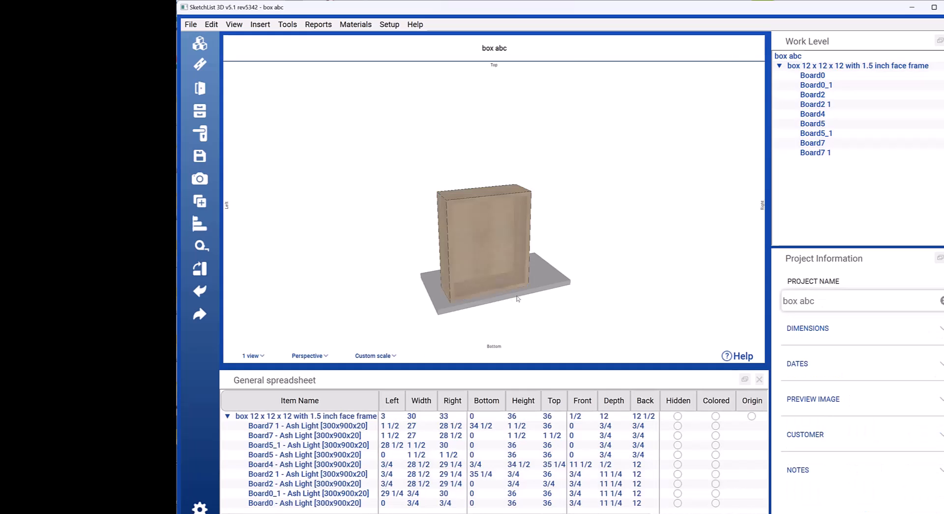
# Step: Sort the spreadsheet by left position in ascending and descending order, and finally by height in descending order
pyautogui.click(393, 401)
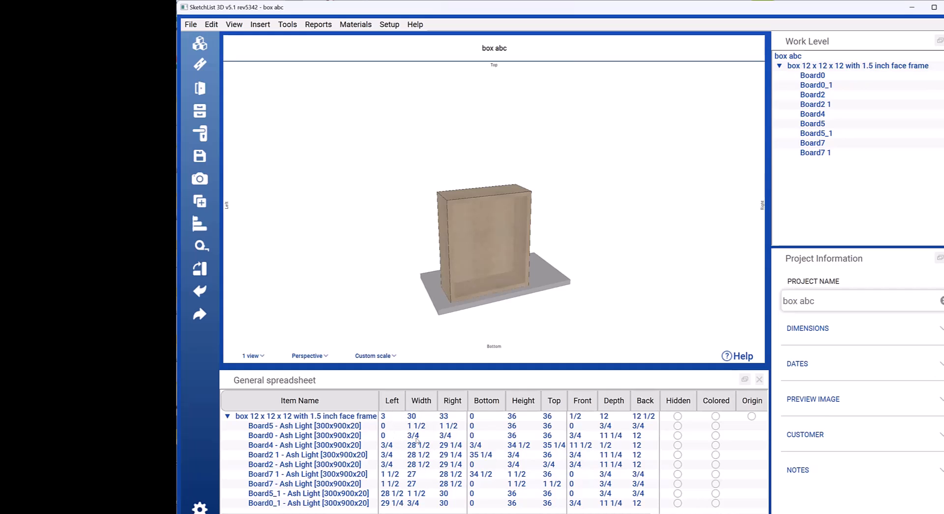
pyautogui.click(390, 401)
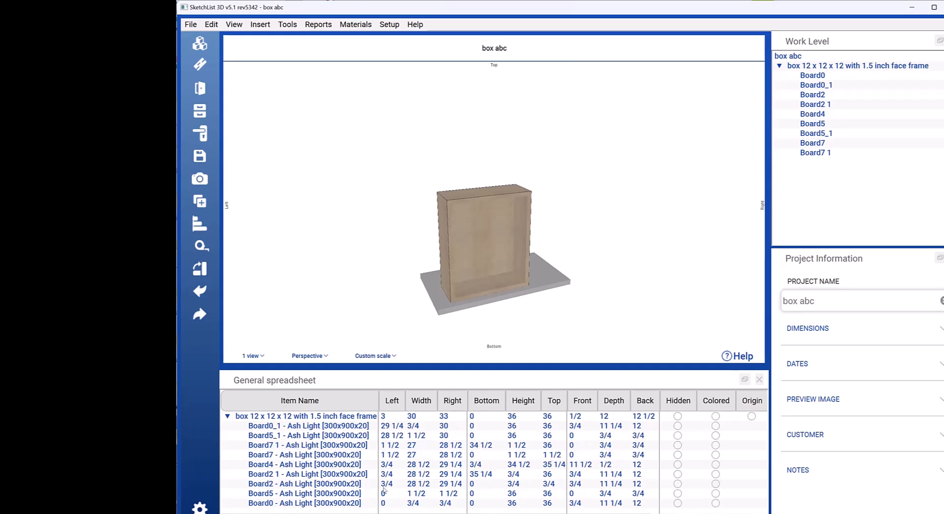
pyautogui.click(523, 400)
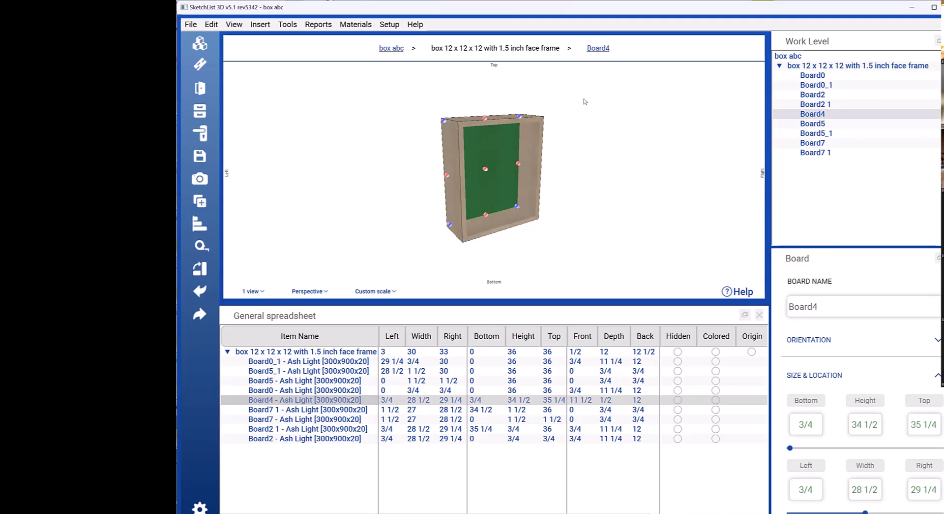
# Step: Examine the box up close from the back, with the side board Board0 selected
pyautogui.scroll(1, 572, 161)
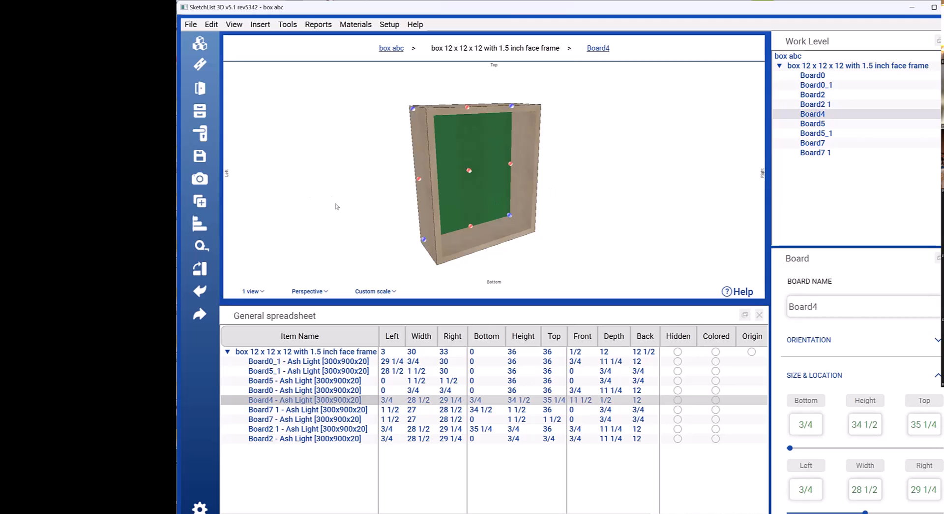
pyautogui.scroll(2, 457, 199)
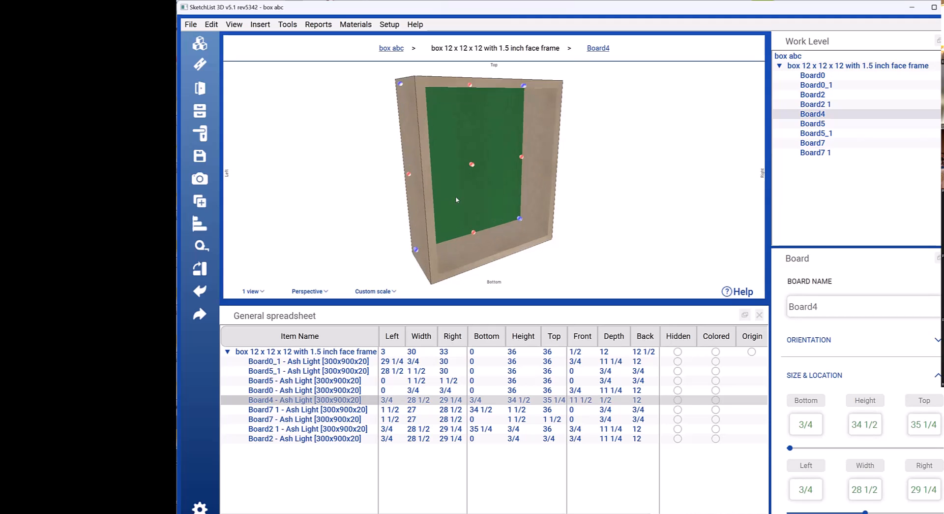
pyautogui.moveTo(424, 215); pyautogui.dragTo(593, 217)
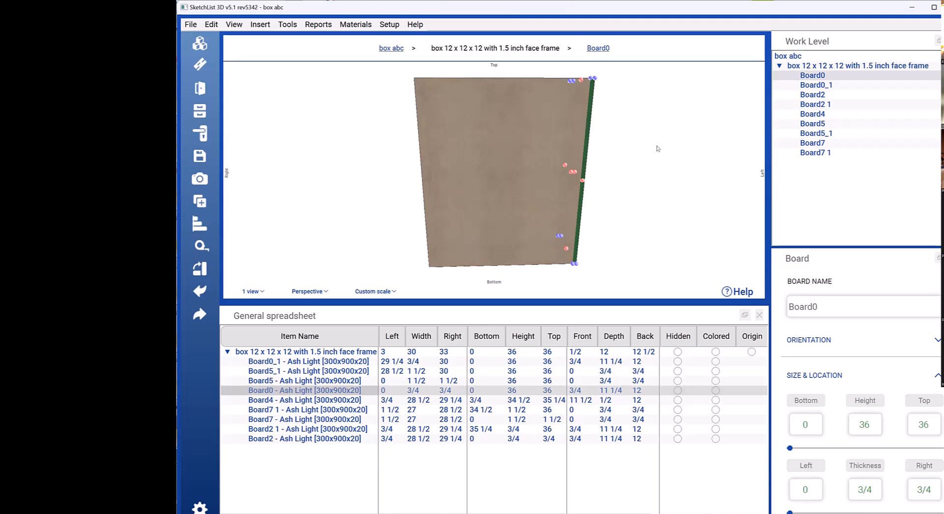
# Step: Examine the box's back panel Board4 and side board Board0 from behind and through the open front
pyautogui.click(500, 150)
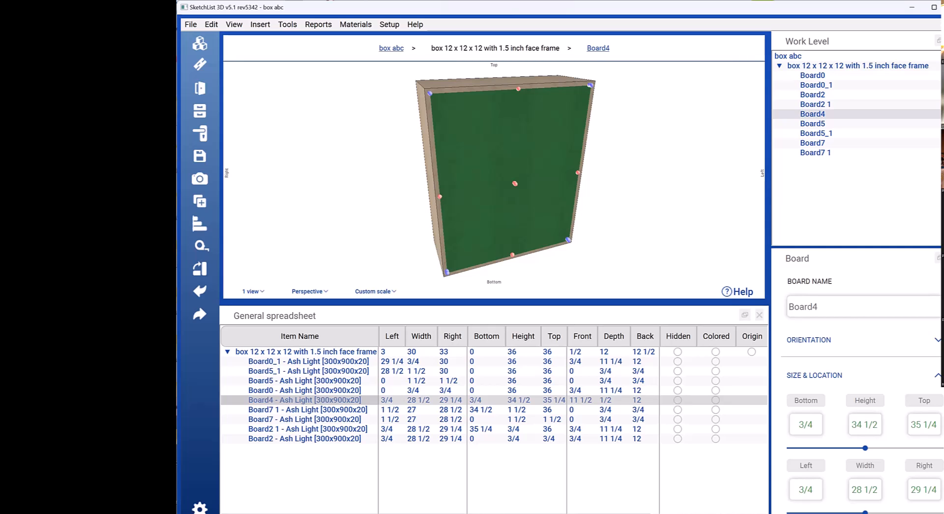
pyautogui.click(504, 151)
pyautogui.moveTo(503, 152); pyautogui.dragTo(656, 147)
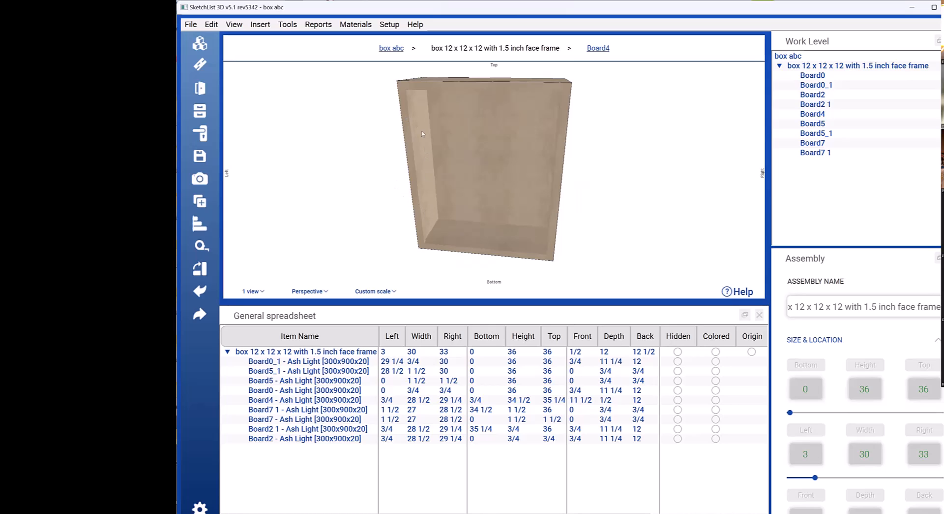
pyautogui.click(513, 152)
pyautogui.moveTo(512, 152); pyautogui.dragTo(449, 132, button='right')
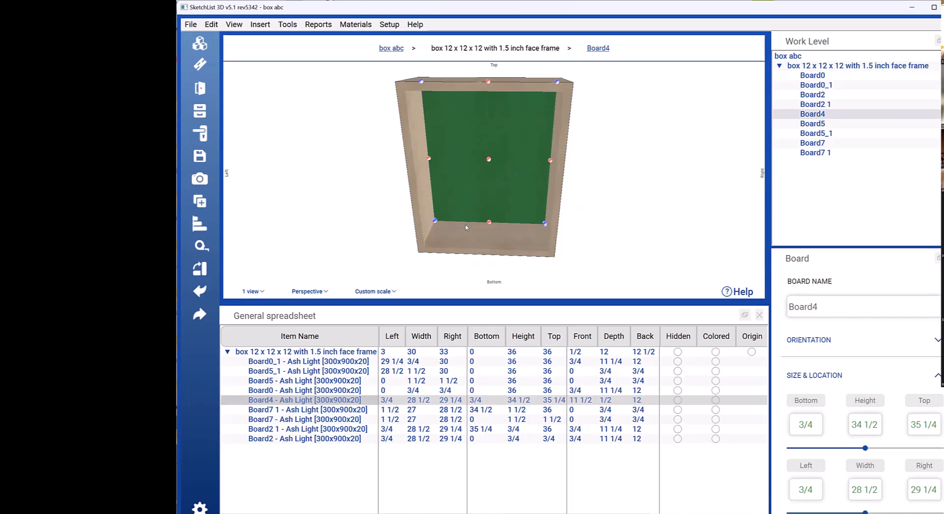
pyautogui.click(424, 190)
pyautogui.click(420, 179)
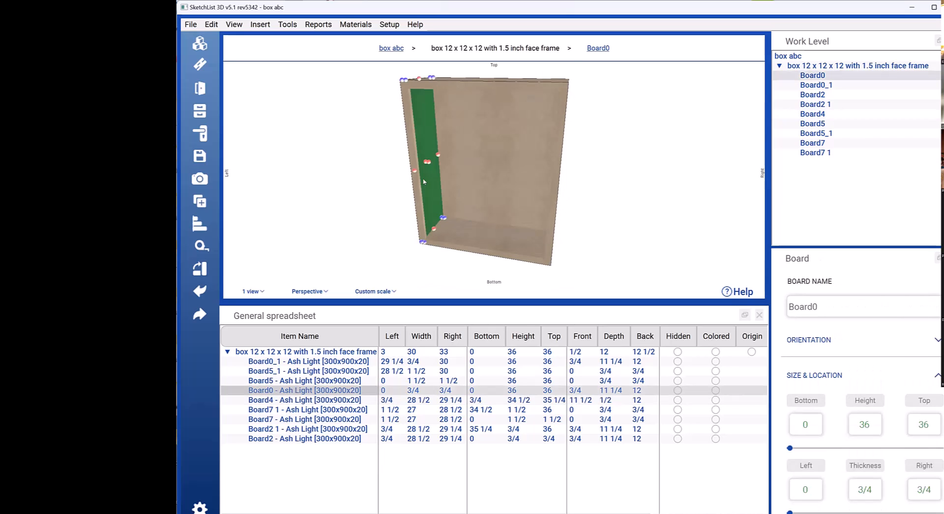
pyautogui.click(455, 202)
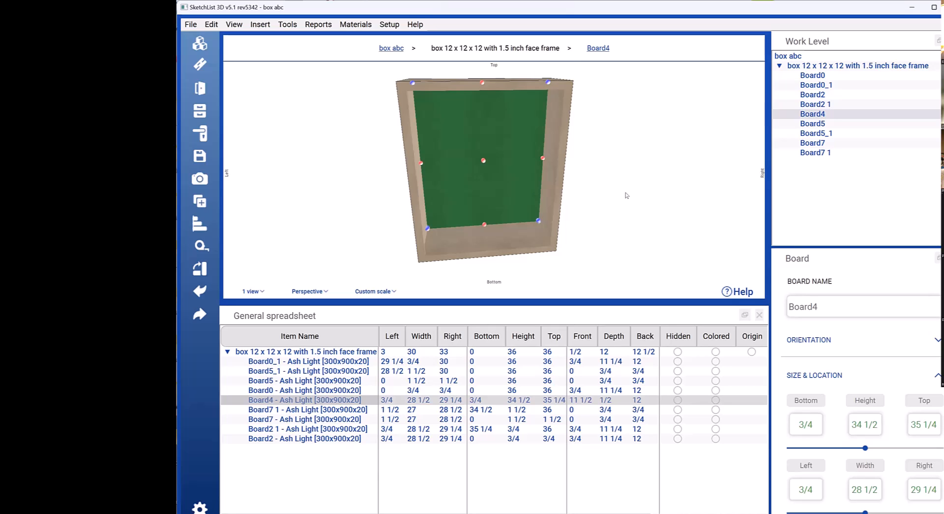
# Step: Examine how the back panel Board4 fits inside the box from angled front and rear views
pyautogui.moveTo(482, 189)
pyautogui.mouseDown()
pyautogui.moveTo(474, 190)
pyautogui.moveTo(490, 190)
pyautogui.mouseUp()
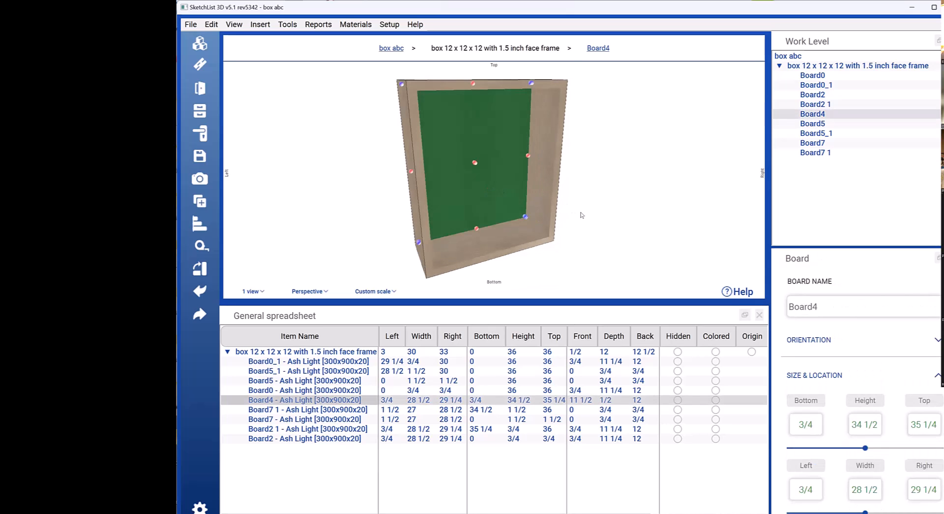
pyautogui.moveTo(582, 215); pyautogui.dragTo(456, 202)
pyautogui.click(456, 202)
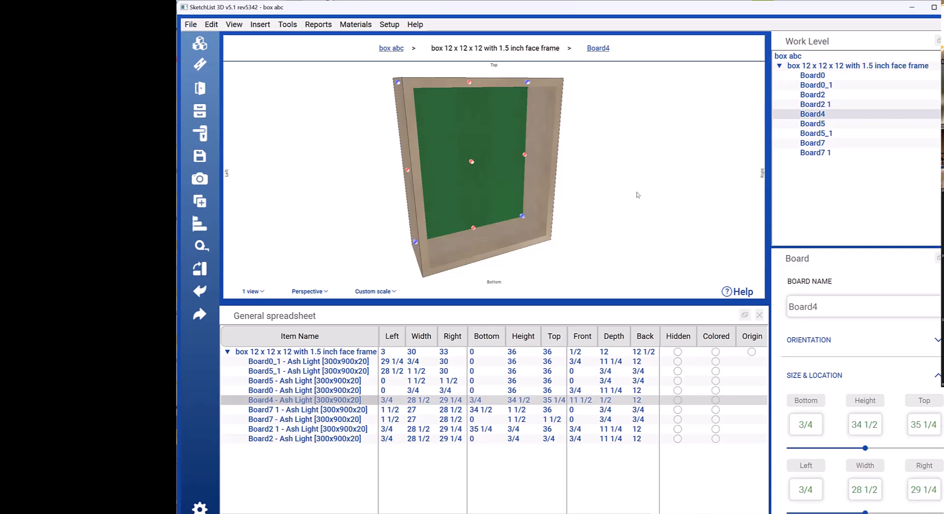
pyautogui.moveTo(470, 204); pyautogui.dragTo(539, 194)
pyautogui.click(539, 194)
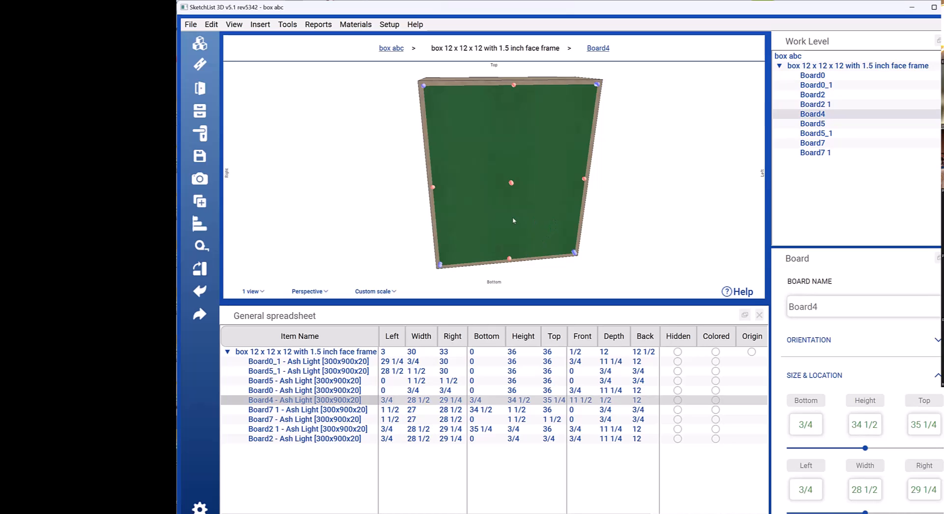
pyautogui.moveTo(555, 189); pyautogui.dragTo(363, 191)
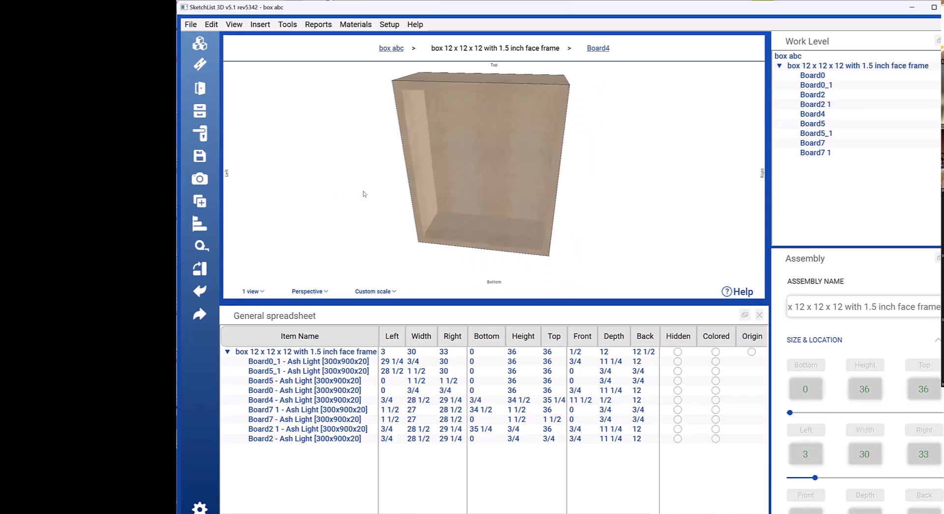
# Step: Open the back panel Board4 on its own to inspect its edges and bring up its joinery settings
pyautogui.click(476, 161)
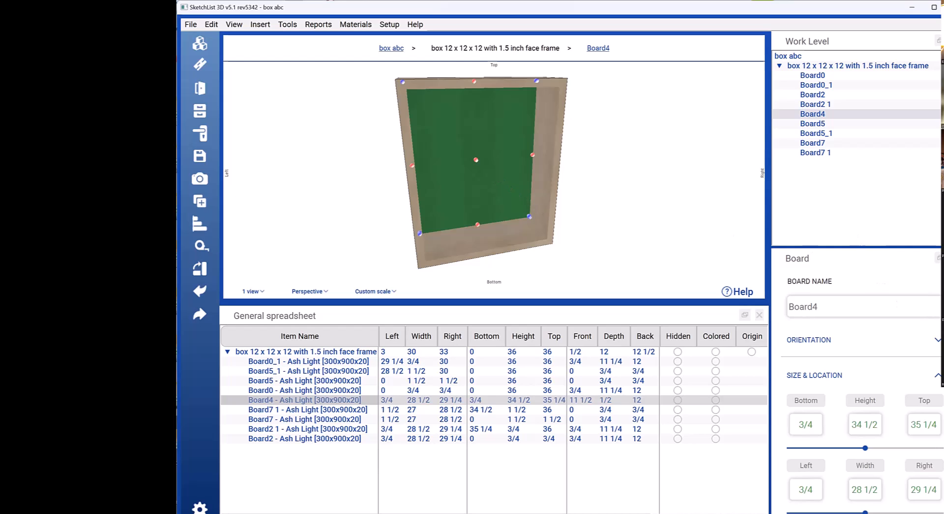
pyautogui.scroll(-5, 807, 382)
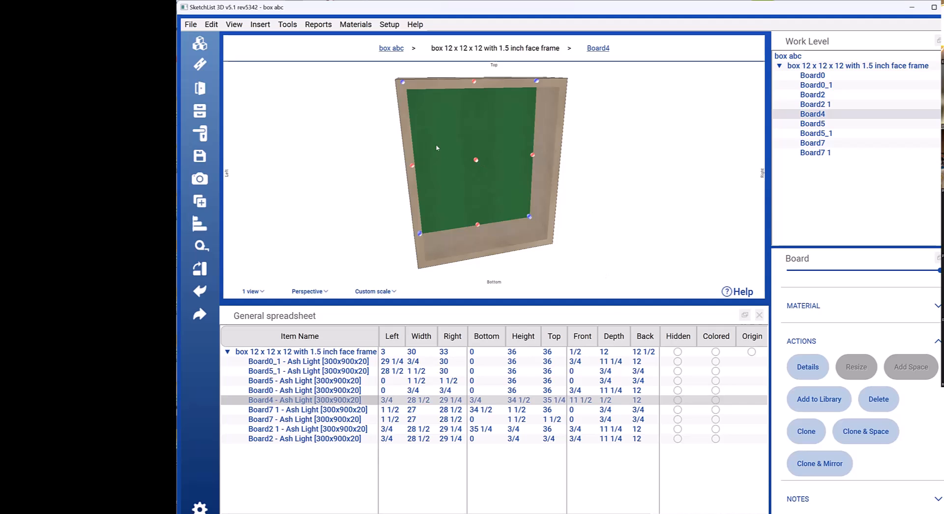
pyautogui.click(808, 371)
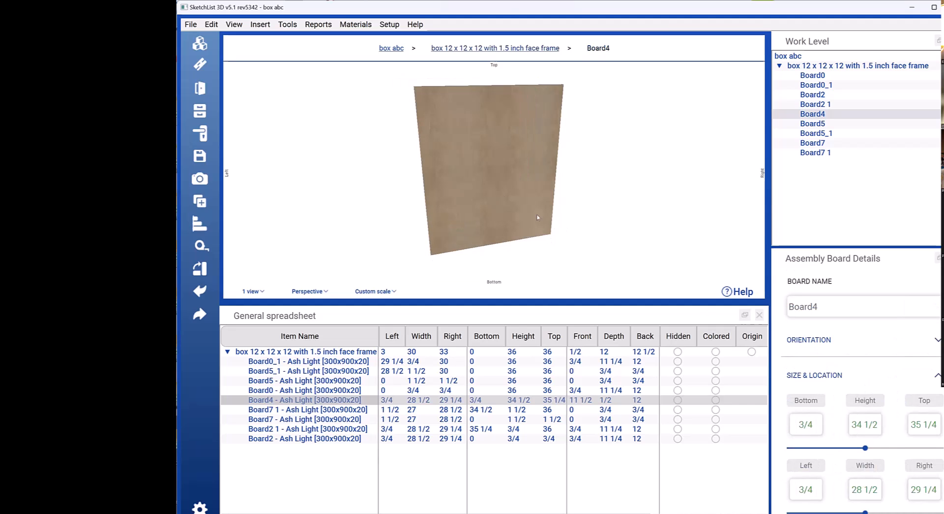
pyautogui.moveTo(477, 188); pyautogui.dragTo(410, 188, button='middle')
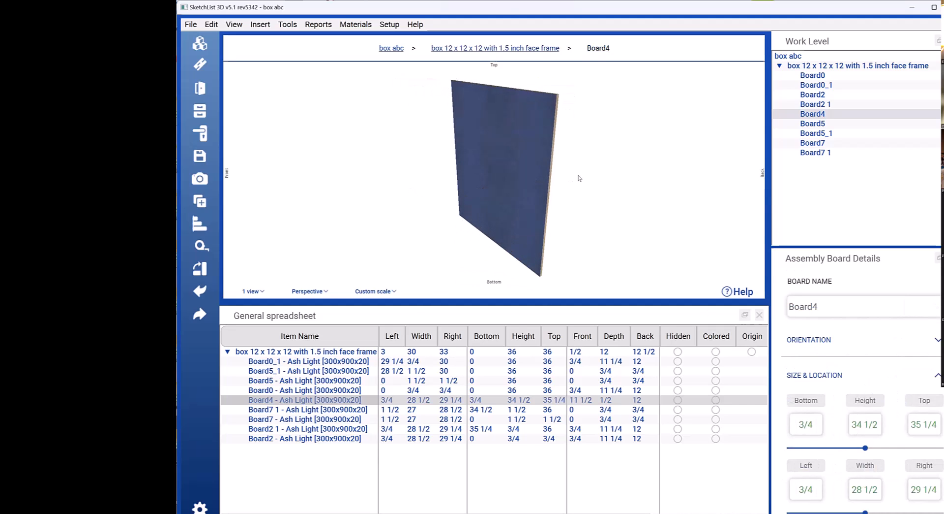
pyautogui.scroll(3, 571, 178)
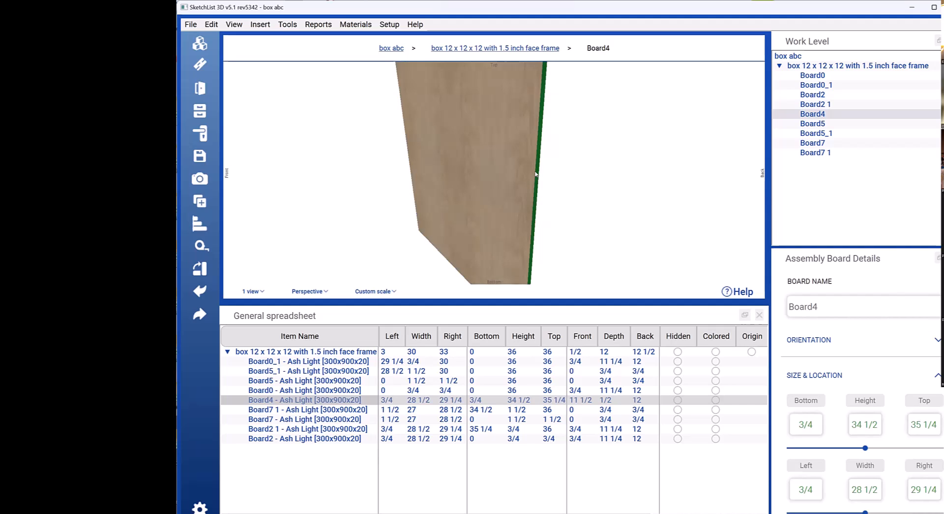
pyautogui.moveTo(509, 169); pyautogui.dragTo(628, 154, button='middle')
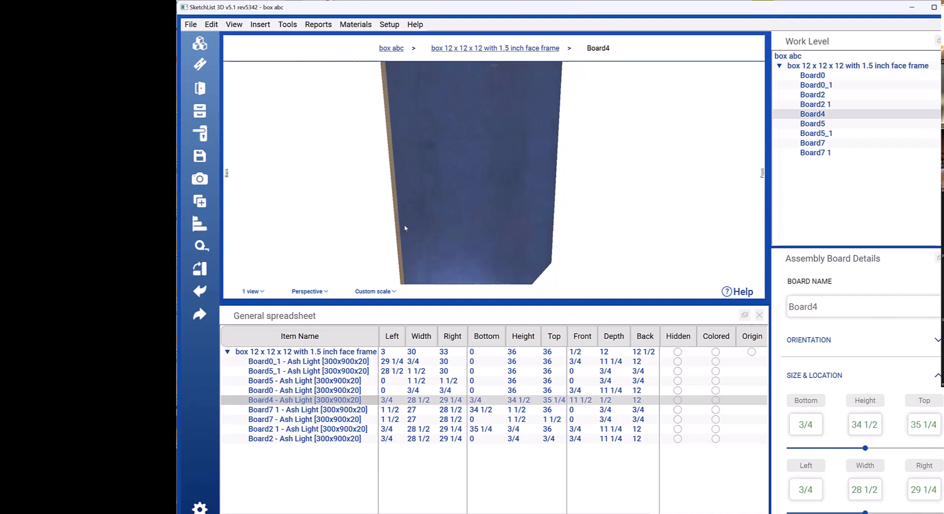
pyautogui.moveTo(468, 173); pyautogui.dragTo(472, 118, button='middle')
pyautogui.scroll(-5, 851, 357)
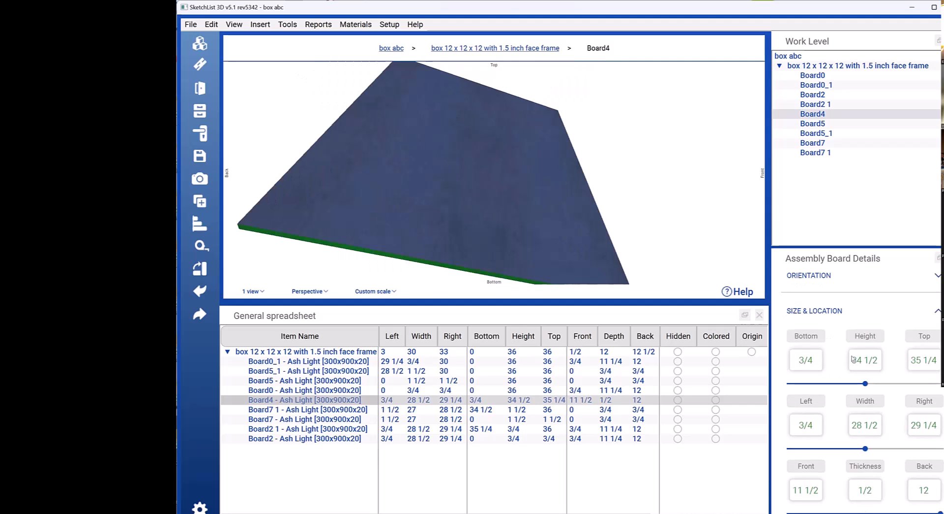
pyautogui.scroll(-2, 850, 356)
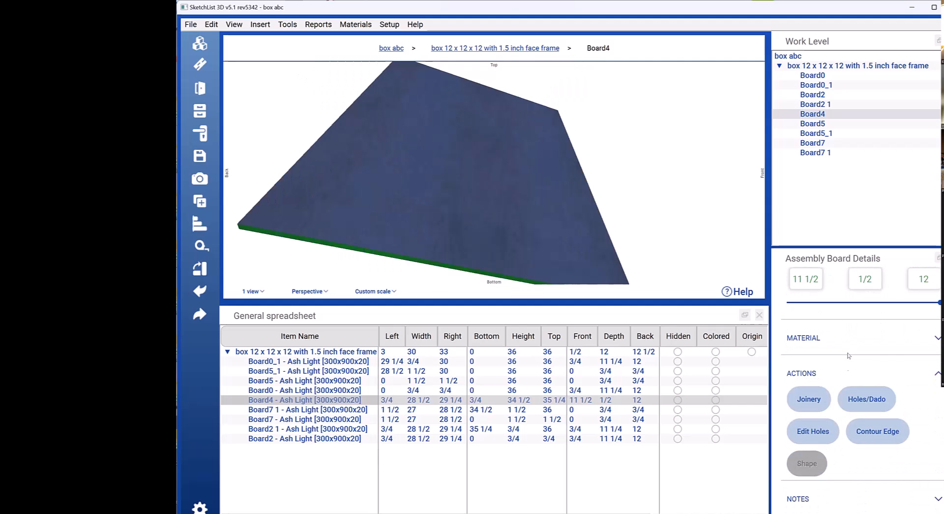
pyautogui.click(811, 396)
# Step: Set up a rabbet joint for Board4 with Value Z at 1/4 and Value 1 at 1/4
pyautogui.click(936, 283)
pyautogui.scroll(-2, 906, 442)
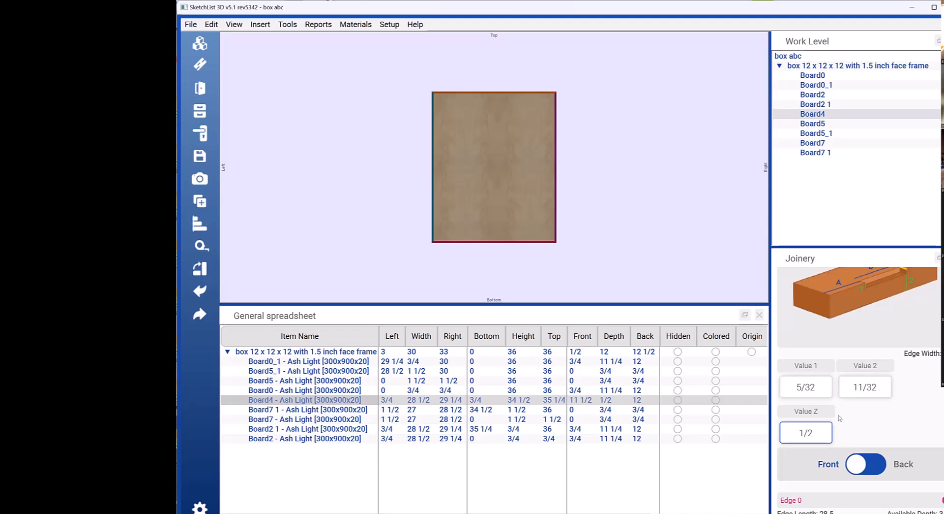
pyautogui.scroll(1, 895, 302)
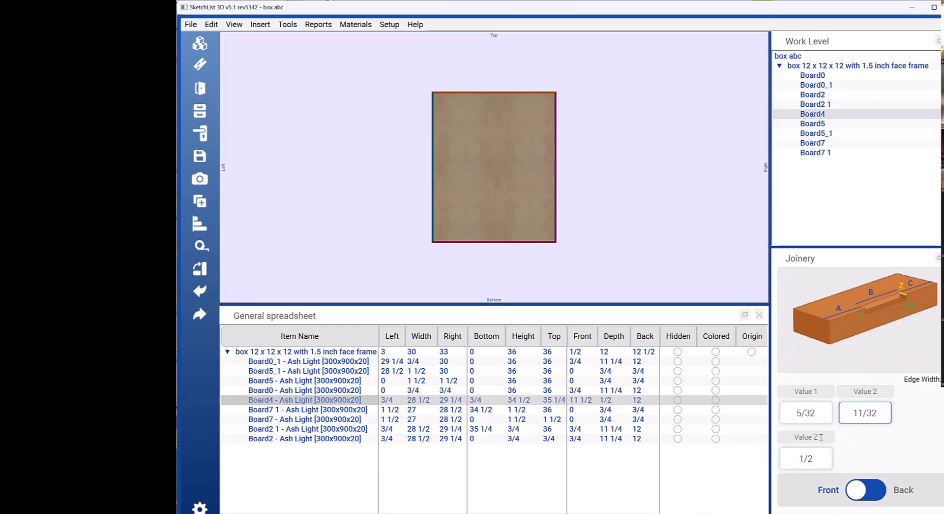
pyautogui.click(814, 458)
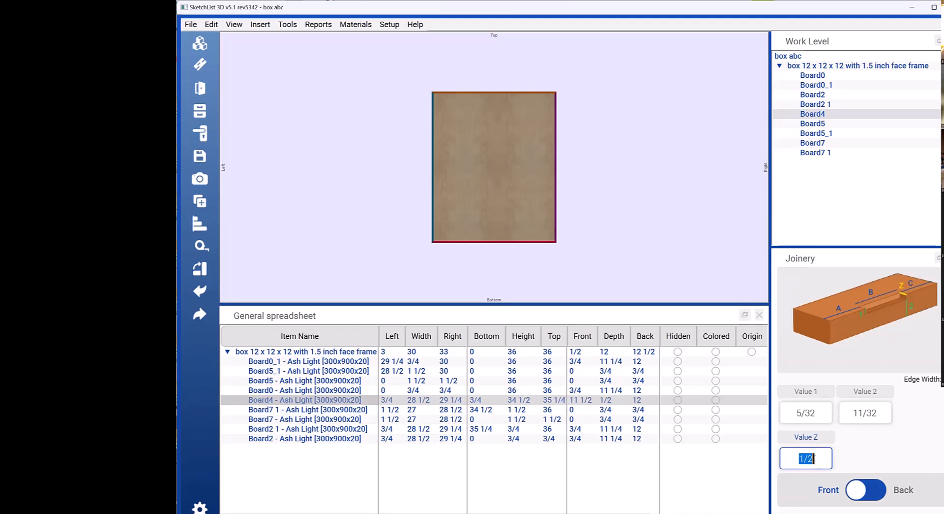
pyautogui.write('1/4')
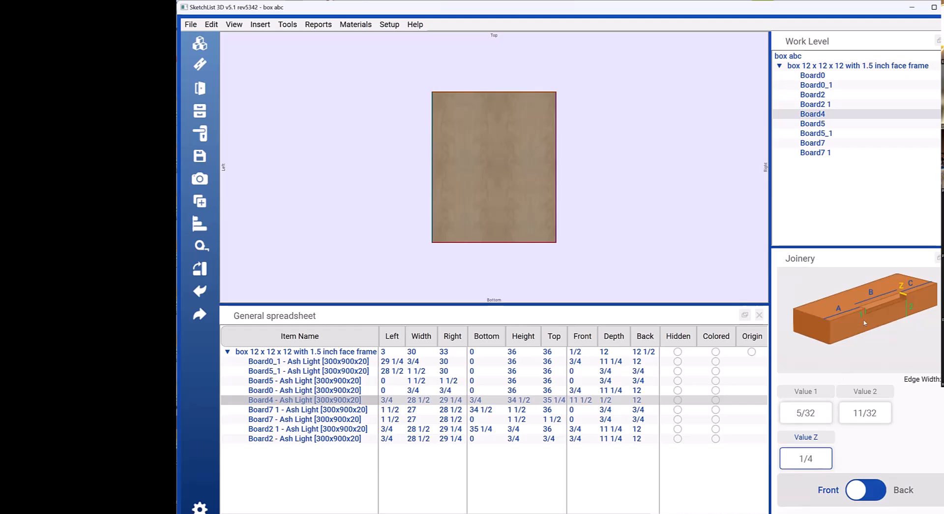
pyautogui.click(806, 412)
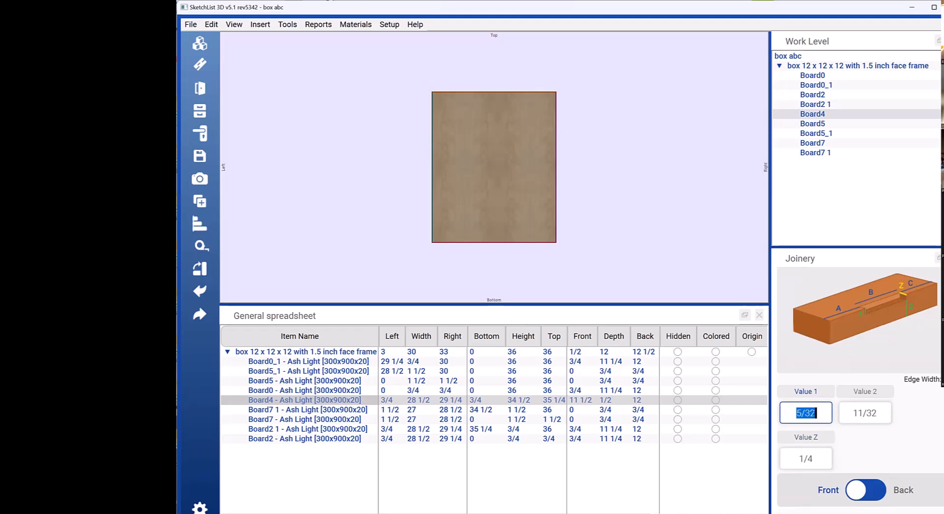
pyautogui.write('1')
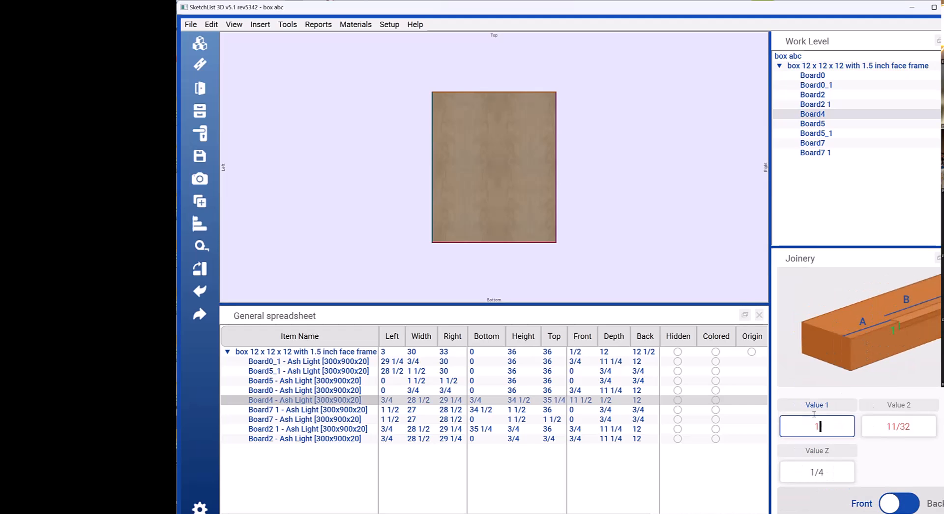
pyautogui.write('/4')
pyautogui.click(842, 436)
pyautogui.scroll(-1, 843, 435)
pyautogui.scroll(1, 843, 435)
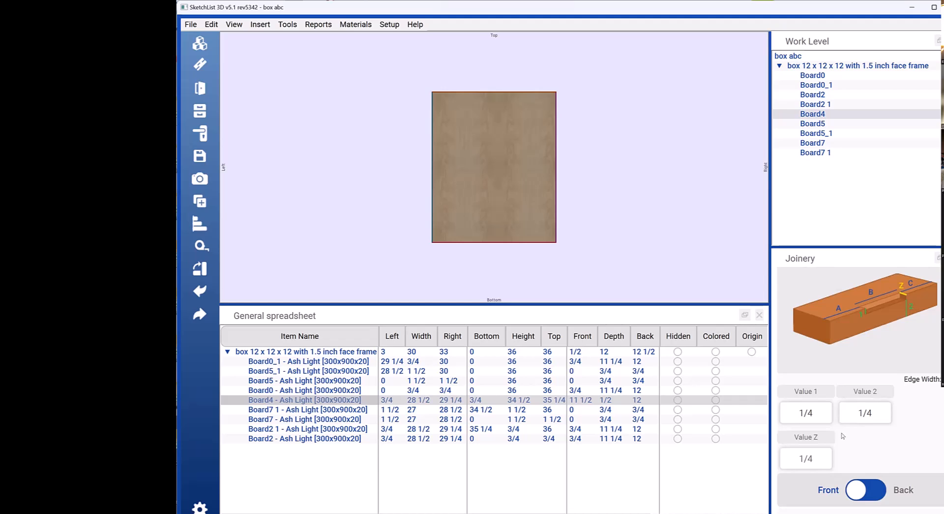
# Step: Choose a tenon joint for Board4, review its values and edge settings, and save the joinery with the default values
pyautogui.moveTo(459, 116); pyautogui.dragTo(498, 159, button='middle')
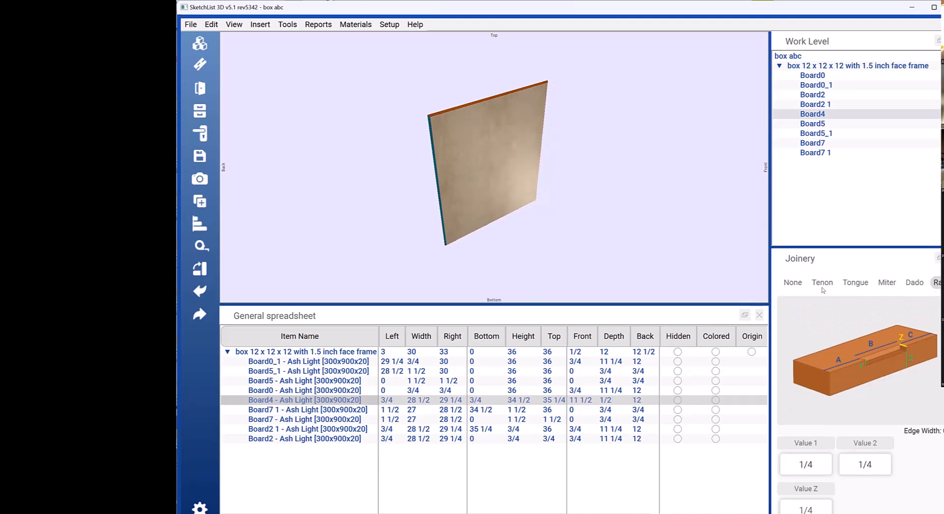
pyautogui.click(821, 283)
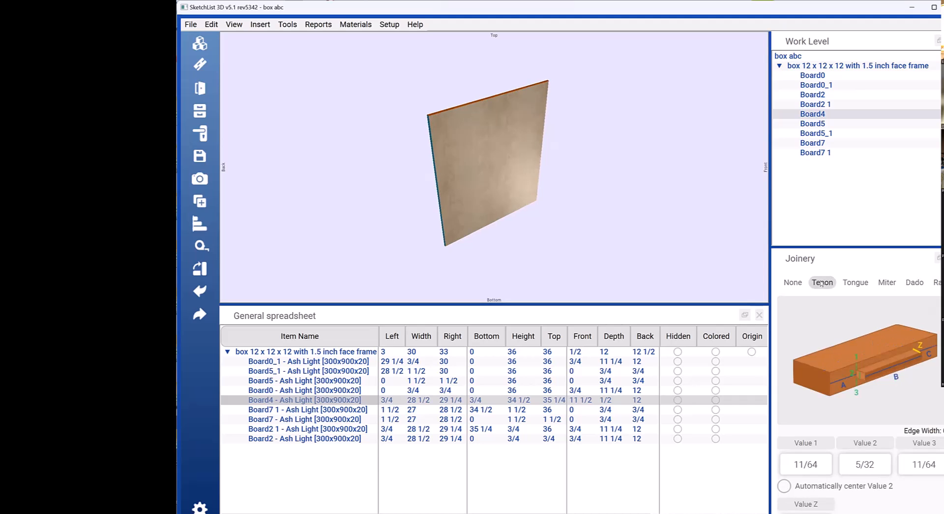
pyautogui.scroll(-2, 822, 318)
pyautogui.scroll(-5, 821, 318)
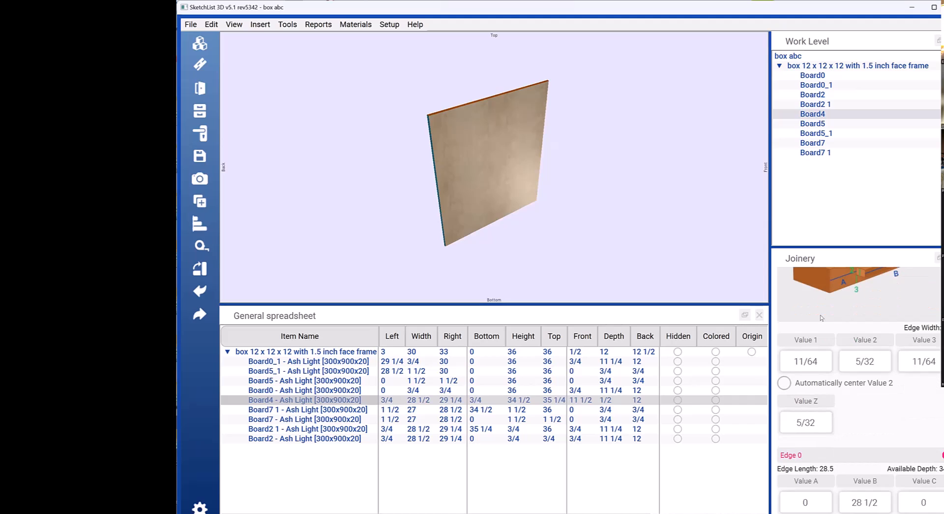
pyautogui.click(820, 315)
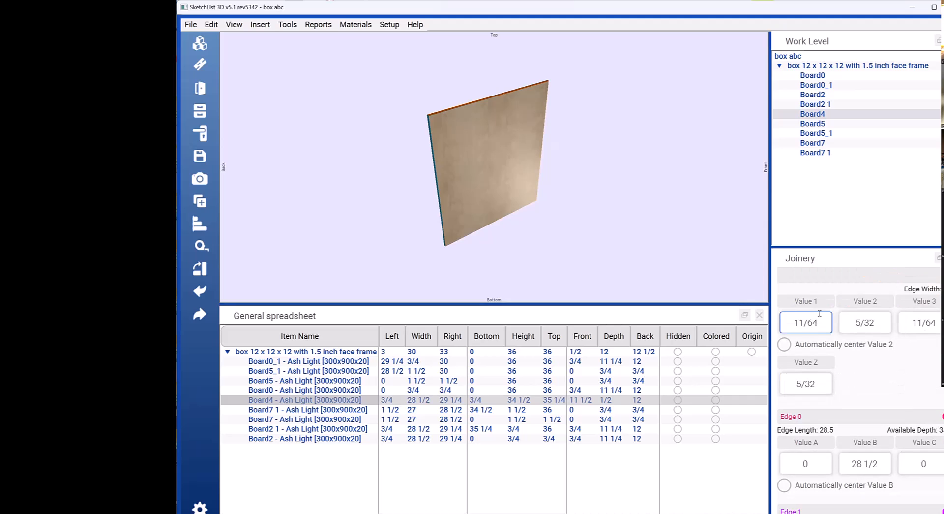
pyautogui.scroll(1, 819, 311)
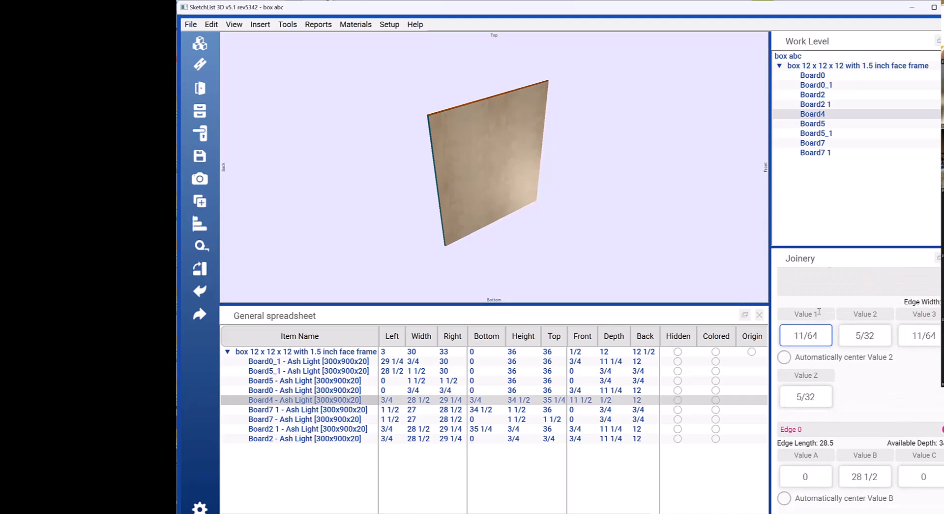
pyautogui.click(914, 407)
pyautogui.scroll(3, 913, 408)
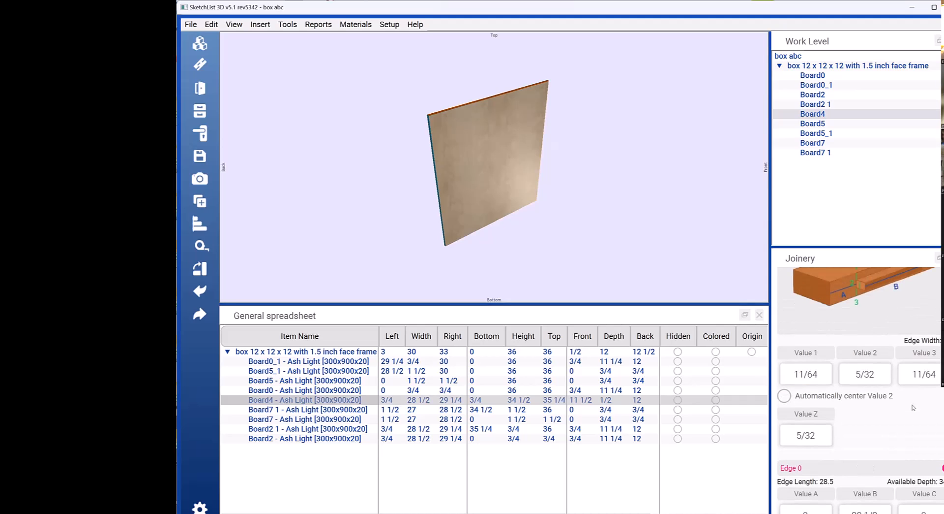
pyautogui.click(826, 433)
pyautogui.doubleClick(825, 432)
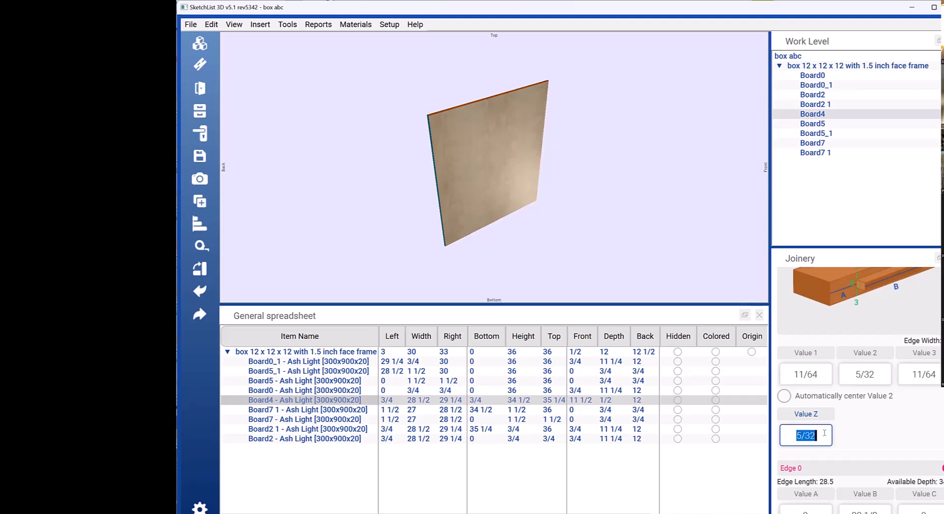
pyautogui.scroll(1, 854, 408)
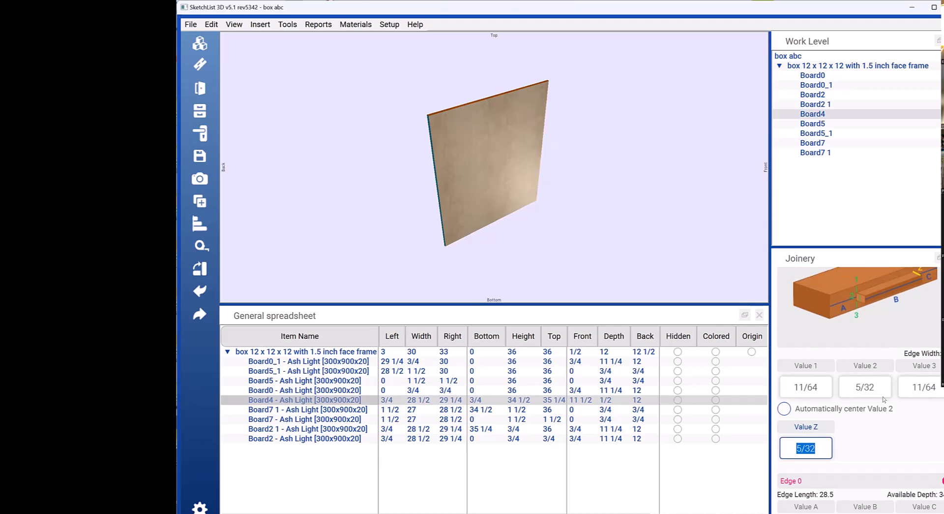
pyautogui.scroll(-3, 907, 426)
pyautogui.scroll(-10, 907, 426)
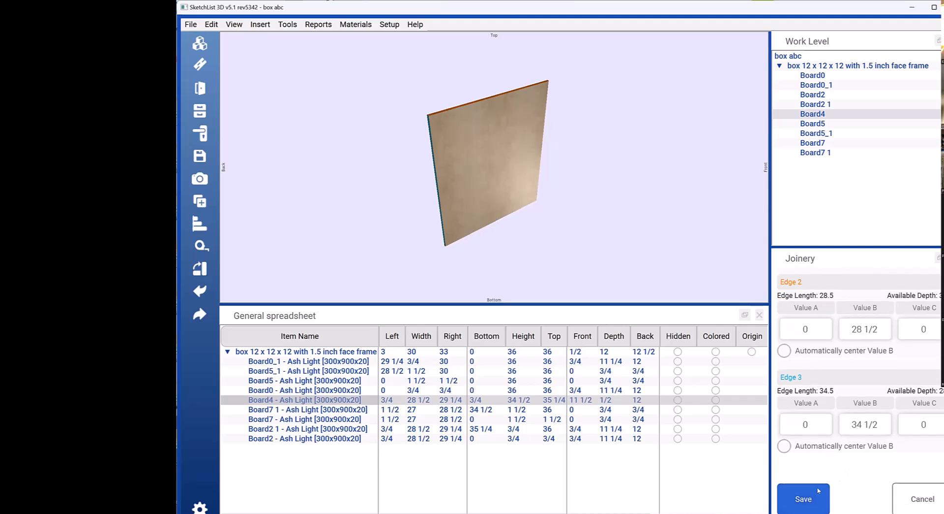
pyautogui.click(818, 492)
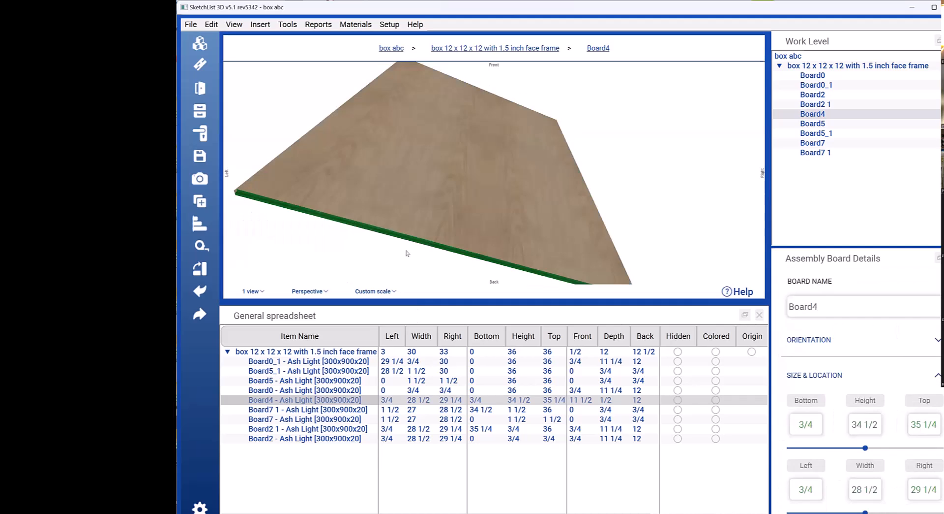
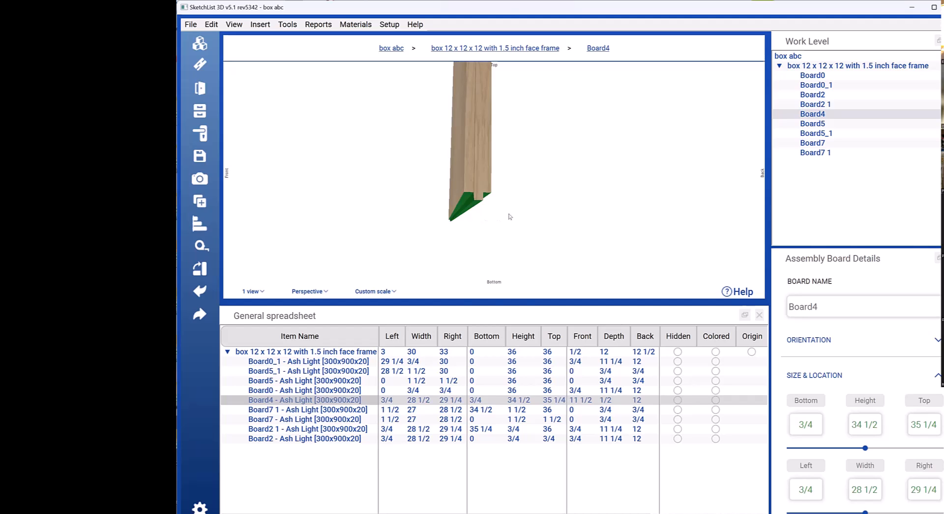
# Step: Examine the tenon joinery along the edges and corners of Board4 from several angles
pyautogui.moveTo(514, 197); pyautogui.dragTo(501, 189, button='right')
pyautogui.click(462, 141)
pyautogui.moveTo(462, 141); pyautogui.dragTo(474, 147, button='right')
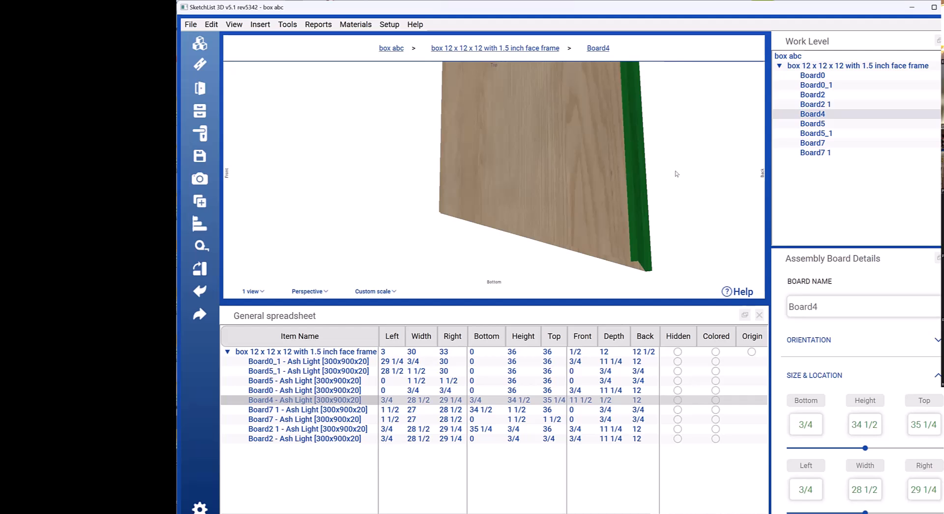
pyautogui.moveTo(612, 160); pyautogui.dragTo(611, 187)
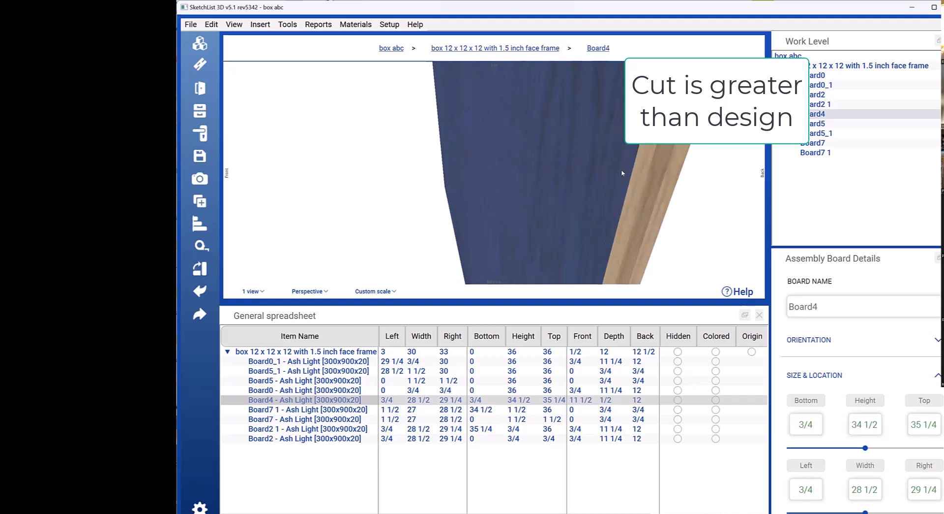
pyautogui.moveTo(566, 144)
pyautogui.mouseDown()
pyautogui.moveTo(560, 154)
pyautogui.moveTo(571, 158)
pyautogui.mouseUp()
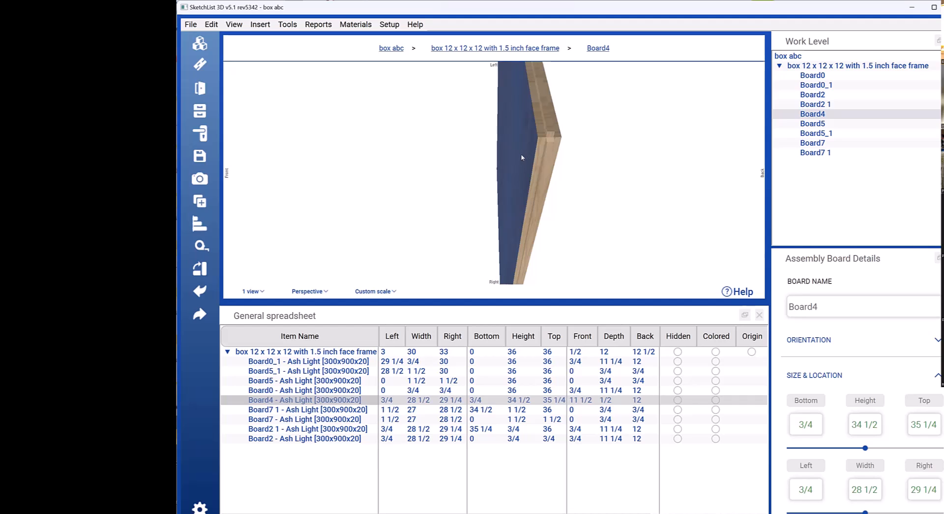
pyautogui.moveTo(524, 157)
pyautogui.mouseDown()
pyautogui.moveTo(544, 158)
pyautogui.moveTo(525, 159)
pyautogui.mouseUp()
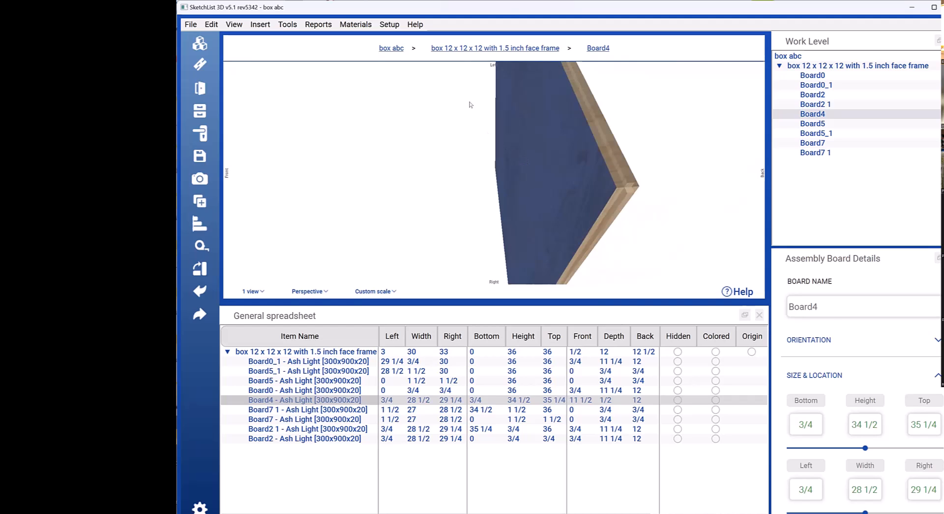
# Step: View the Cutlist Report, and open the Parts List Report setup
pyautogui.click(321, 25)
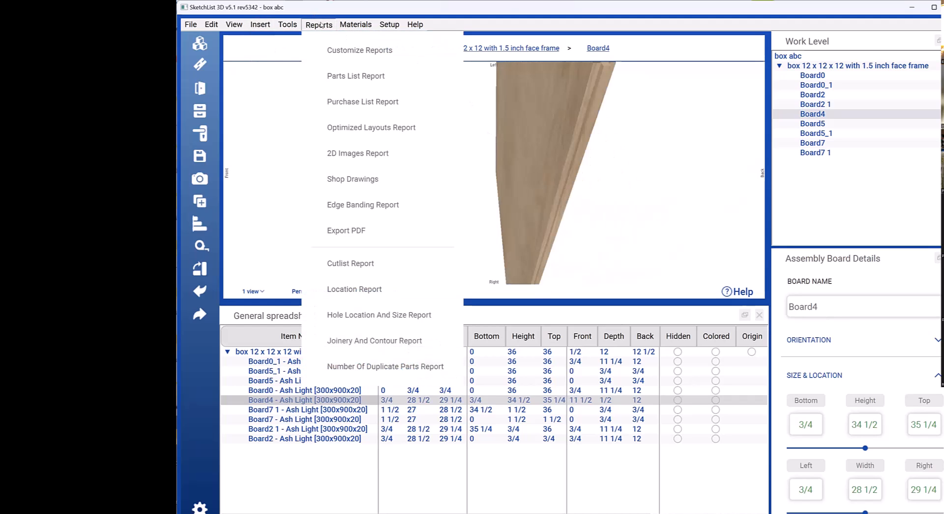
pyautogui.click(378, 265)
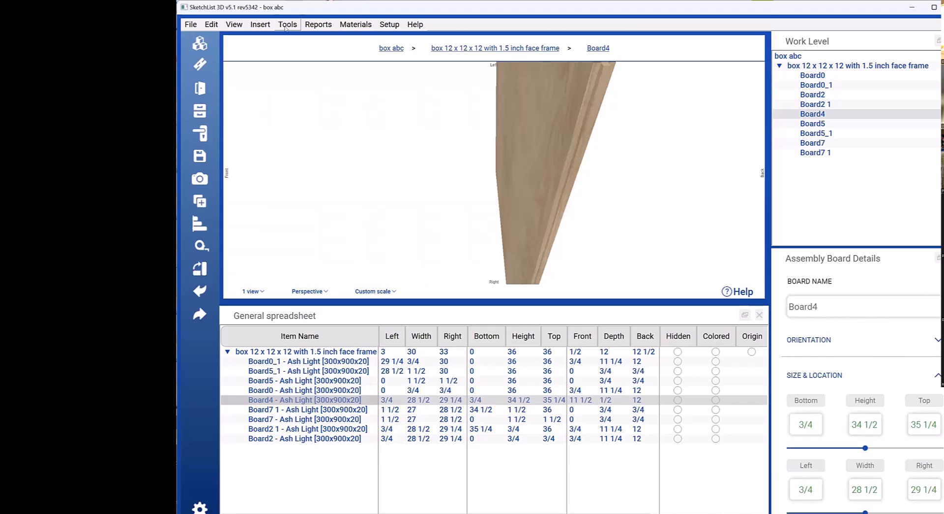
pyautogui.click(308, 26)
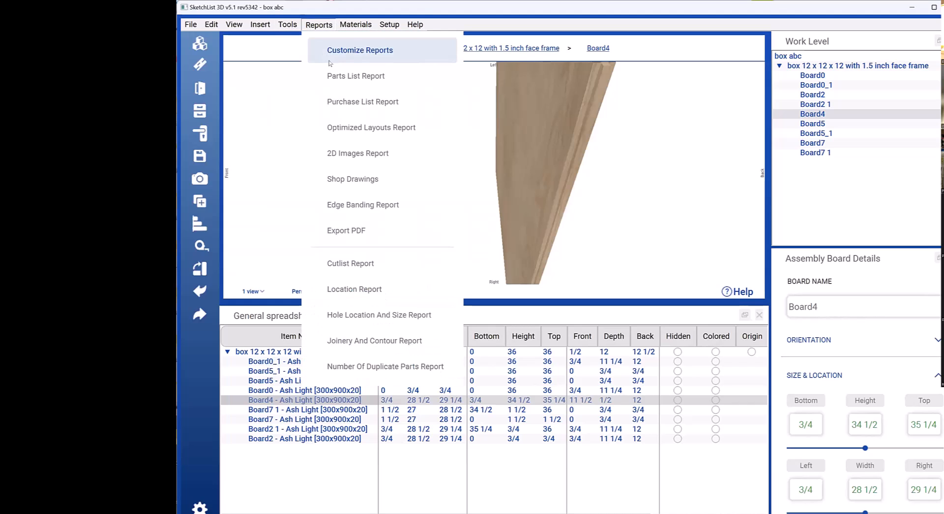
pyautogui.click(374, 86)
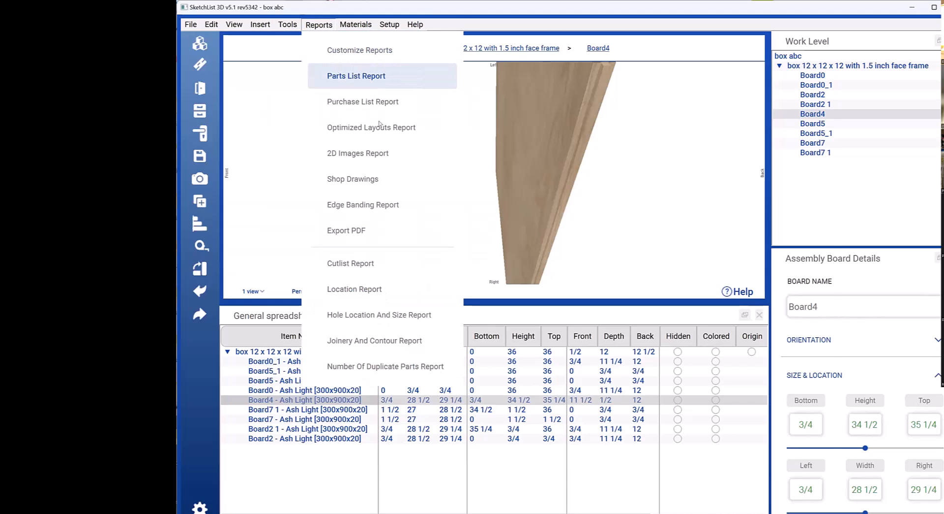
pyautogui.click(373, 129)
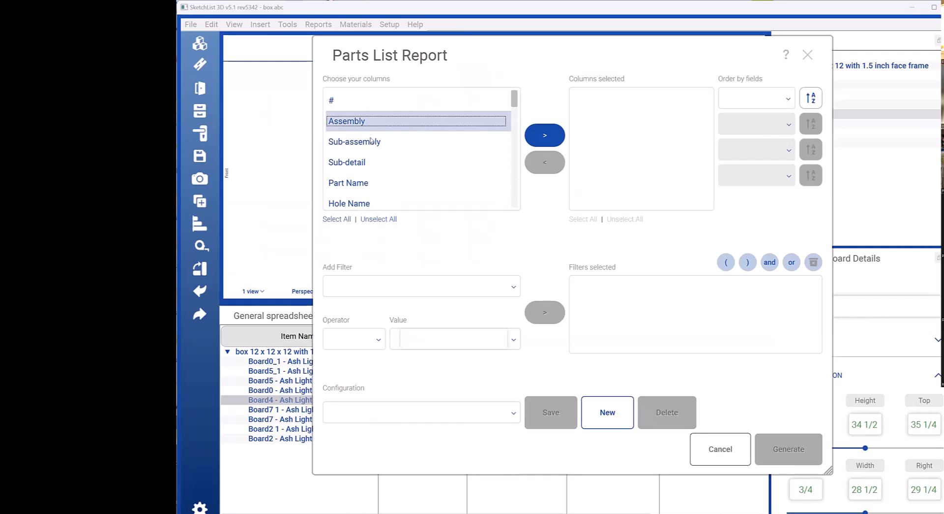
# Step: Include Part Name, Part Width, Part Thickness, Part Length, Cut Thickness, Cut Width and Cut Length as columns of the parts list
pyautogui.scroll(-1, 357, 127)
pyautogui.click(355, 124)
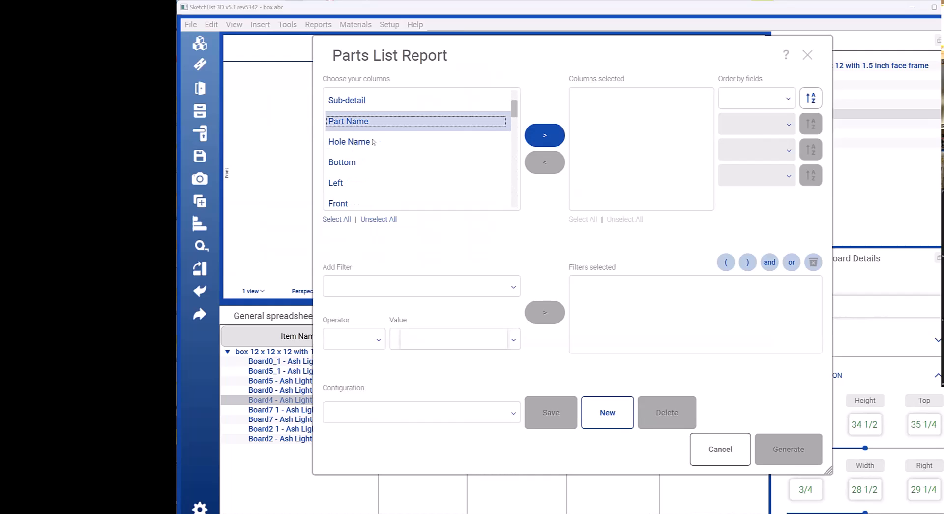
pyautogui.scroll(-2, 372, 142)
pyautogui.click(361, 166)
pyautogui.click(360, 182)
pyautogui.click(360, 199)
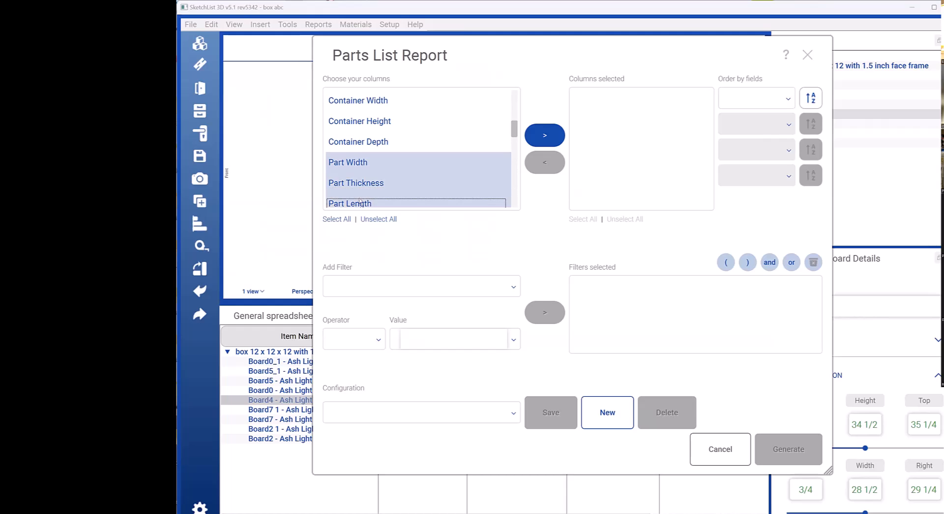
pyautogui.scroll(-1, 364, 195)
pyautogui.click(360, 167)
pyautogui.click(359, 187)
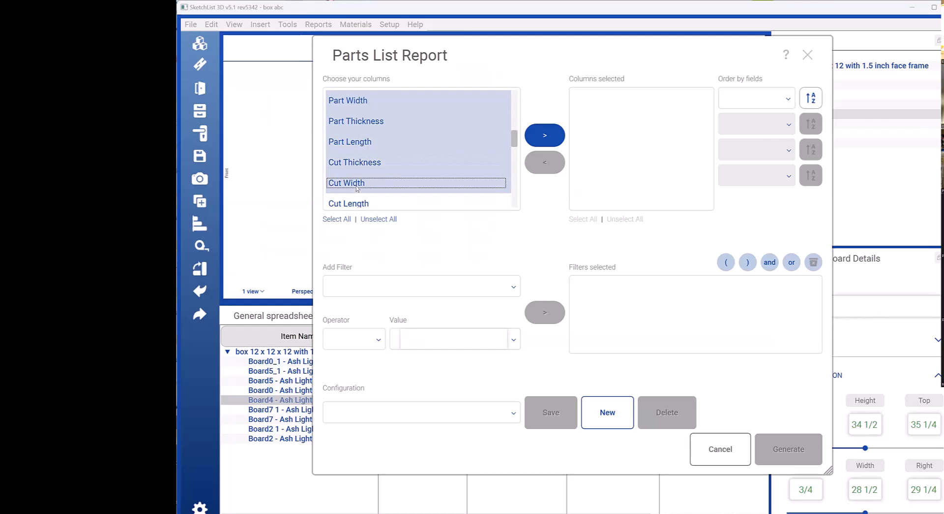
pyautogui.click(354, 202)
pyautogui.click(538, 137)
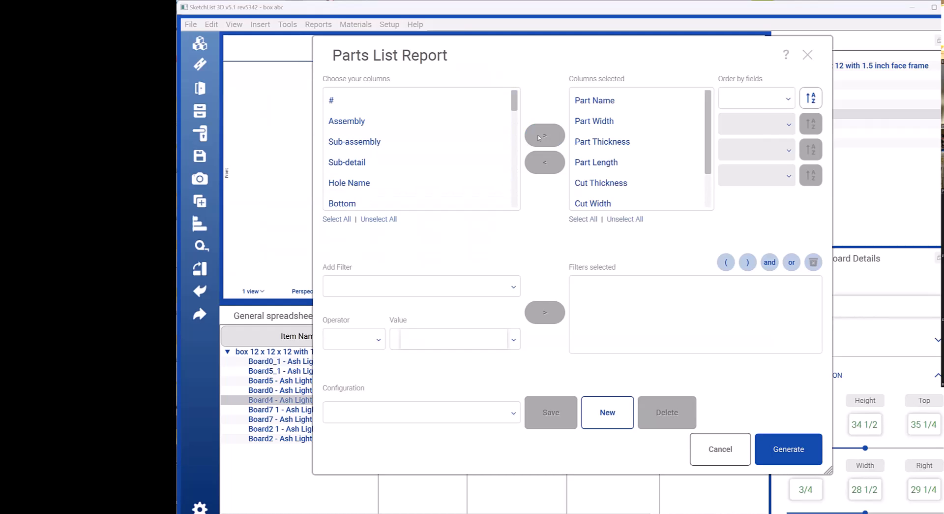
# Step: Generate the parts list rows, compare the part sizes with the cut sizes, and close the report
pyautogui.click(785, 448)
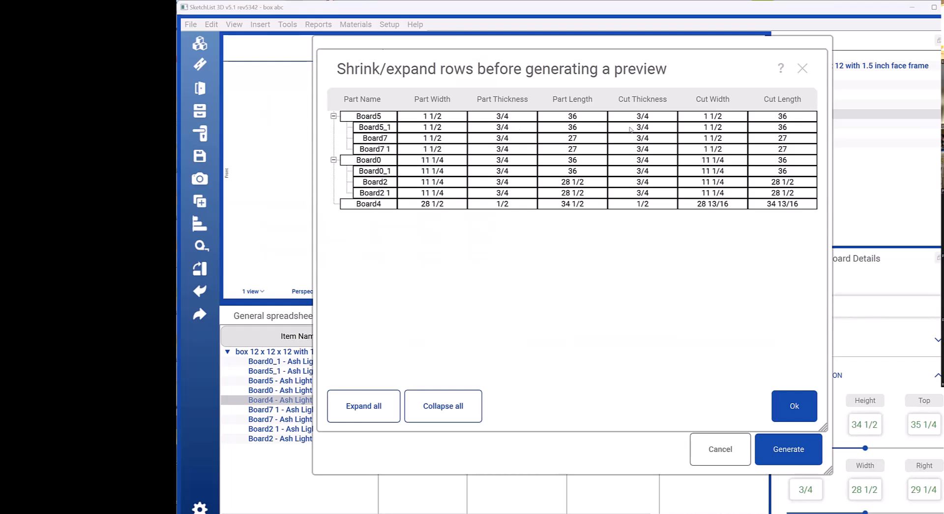
pyautogui.click(802, 68)
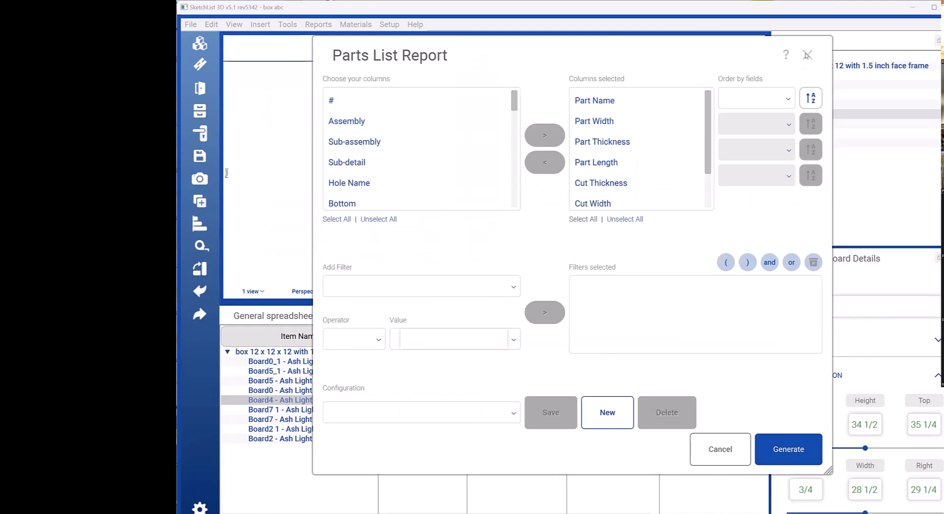
pyautogui.click(807, 56)
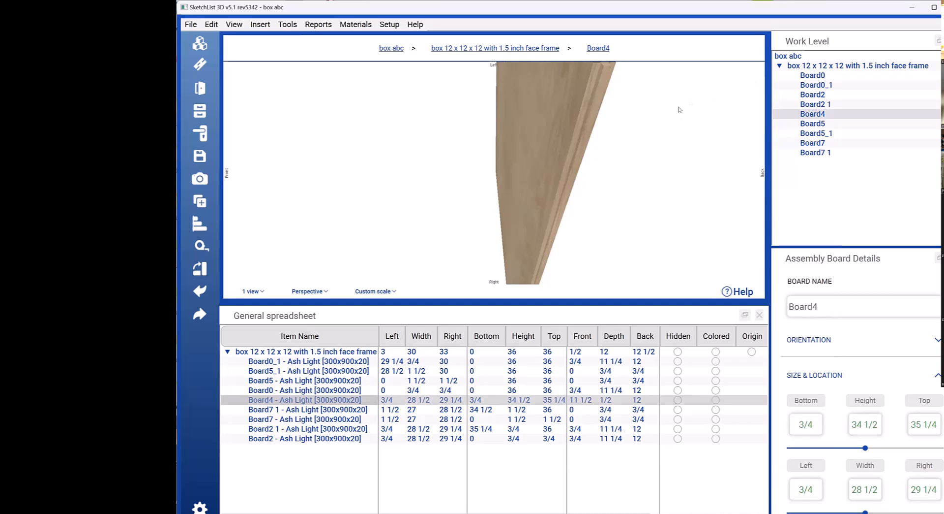
# Step: Examine the whole of Board4 from its edges and its broad faces
pyautogui.scroll(-3, 681, 115)
pyautogui.moveTo(596, 129); pyautogui.dragTo(504, 165)
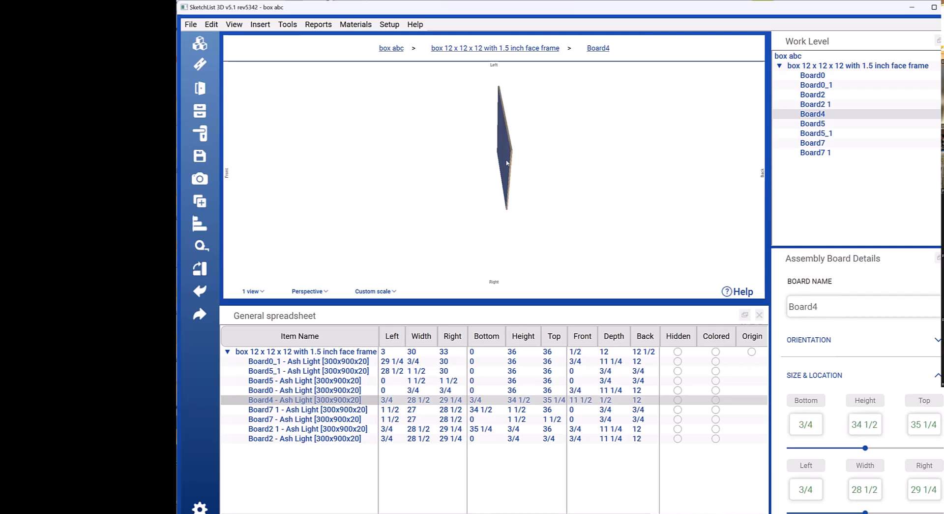
pyautogui.moveTo(507, 163); pyautogui.dragTo(526, 131)
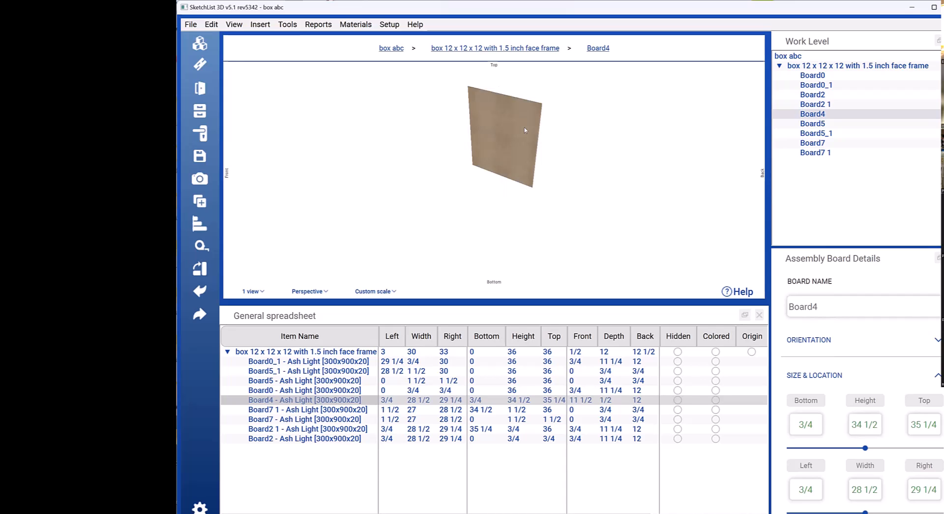
pyautogui.moveTo(525, 130); pyautogui.dragTo(379, 123)
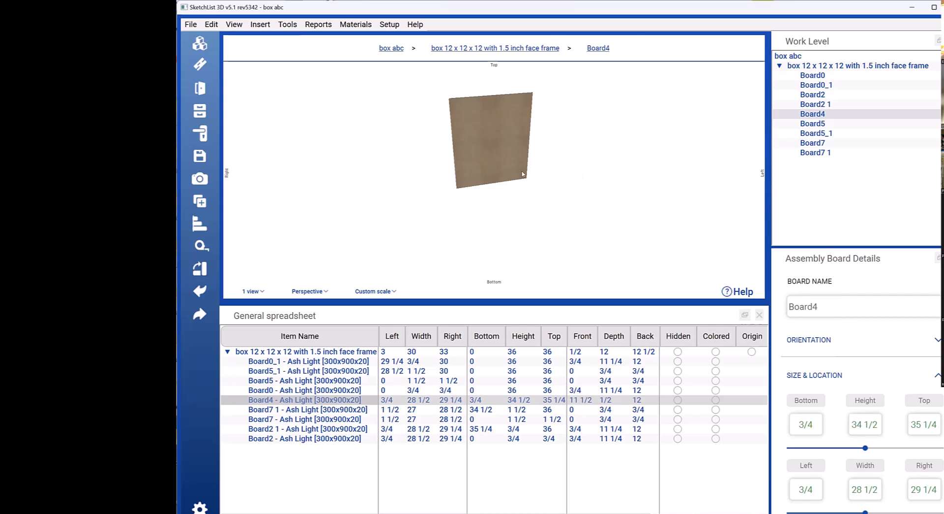
pyautogui.moveTo(478, 153); pyautogui.dragTo(547, 147)
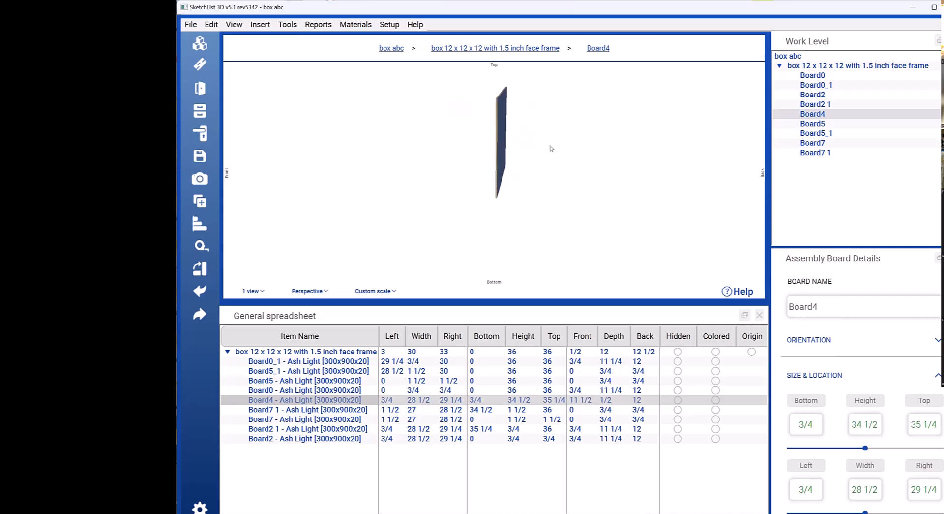
pyautogui.scroll(3, 554, 147)
pyautogui.moveTo(476, 119); pyautogui.dragTo(524, 137, button='right')
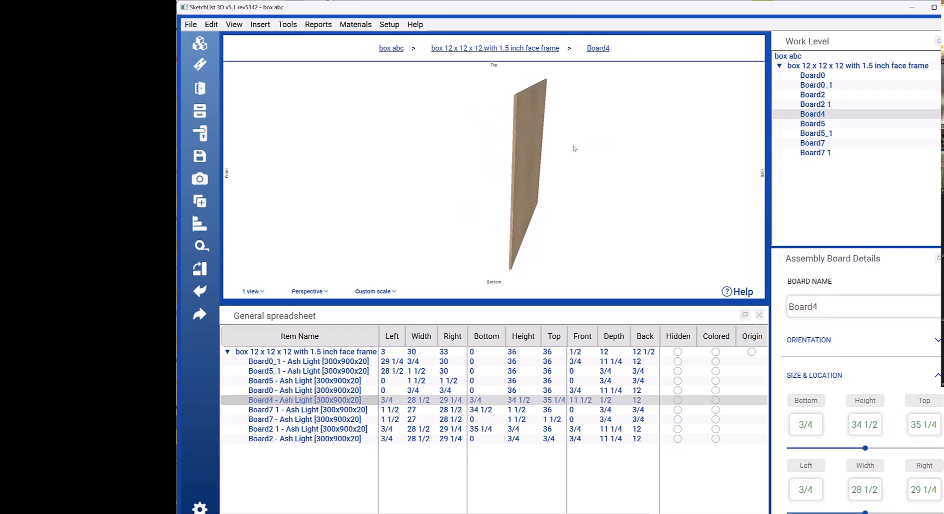
pyautogui.moveTo(541, 155); pyautogui.dragTo(447, 159, button='right')
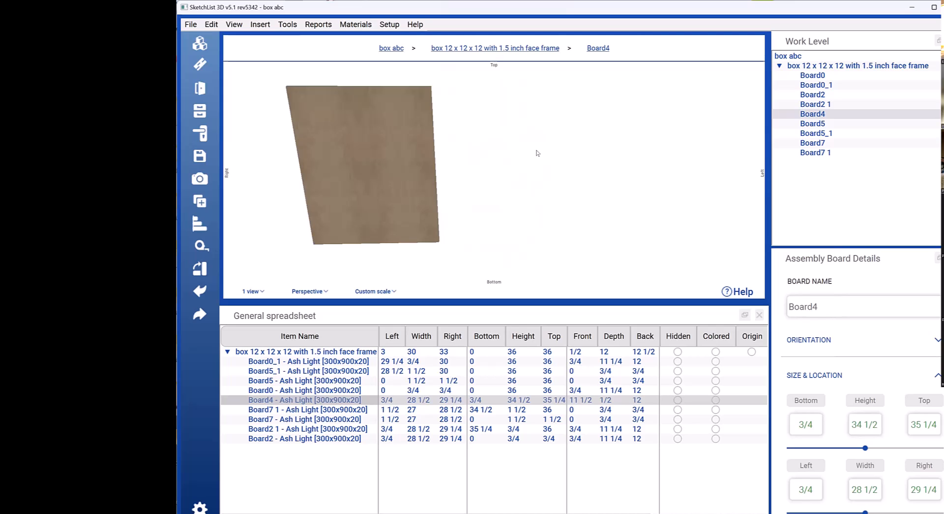
pyautogui.moveTo(394, 152); pyautogui.dragTo(399, 143)
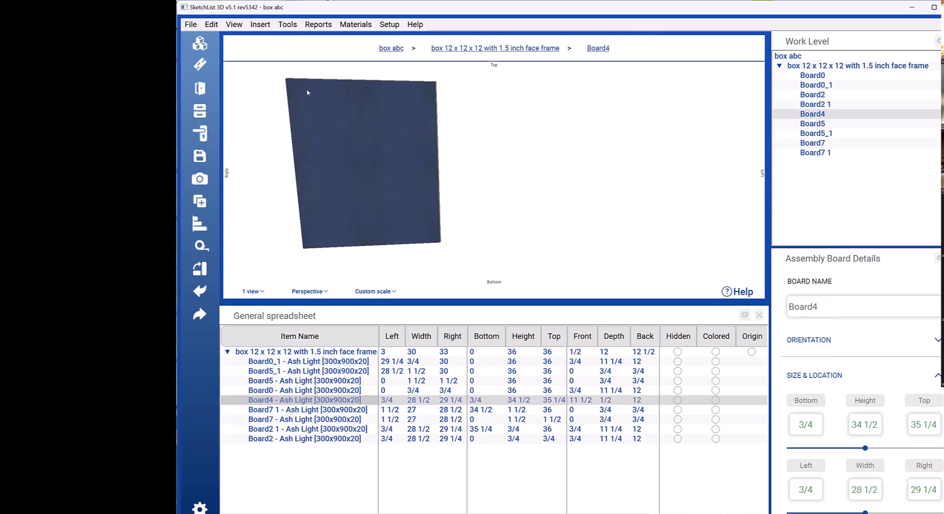
# Step: Start a new board named shelf in the face frame box, using the beech 4x8X3/4_1 material
pyautogui.click(205, 46)
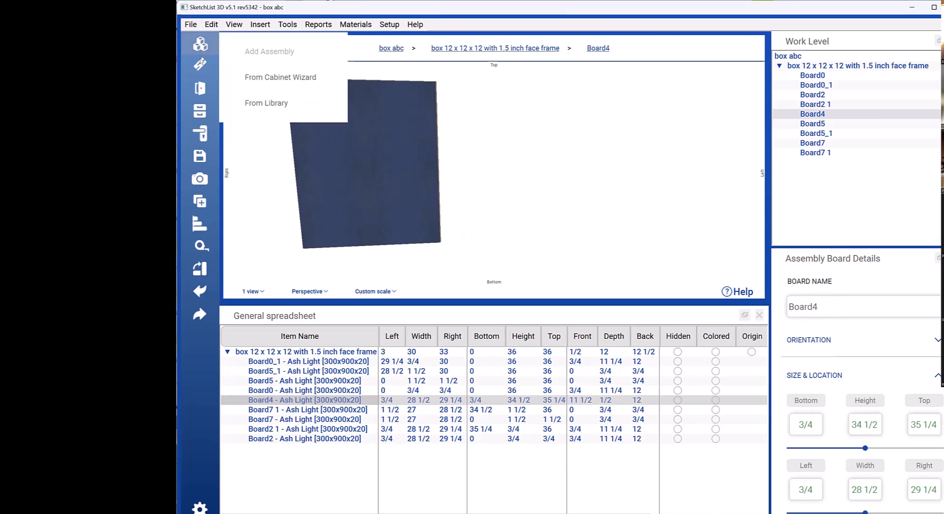
pyautogui.click(200, 60)
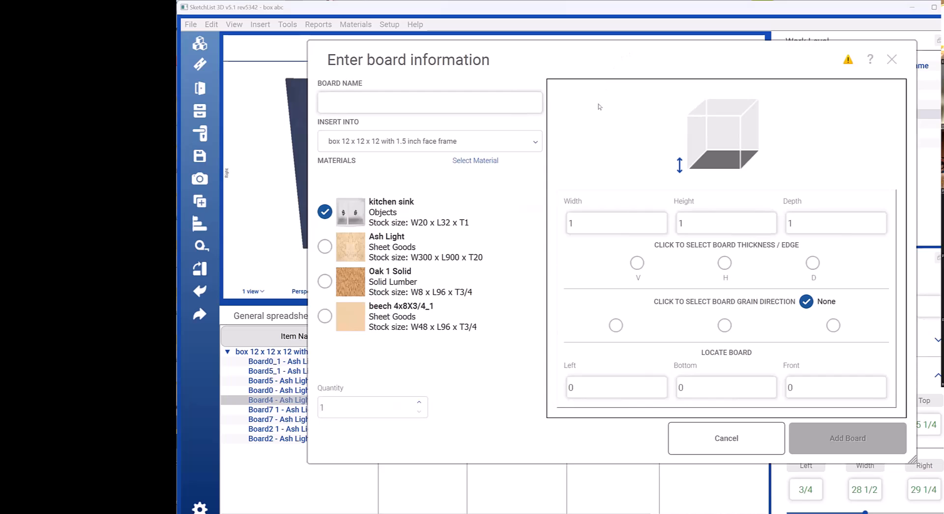
pyautogui.click(499, 104)
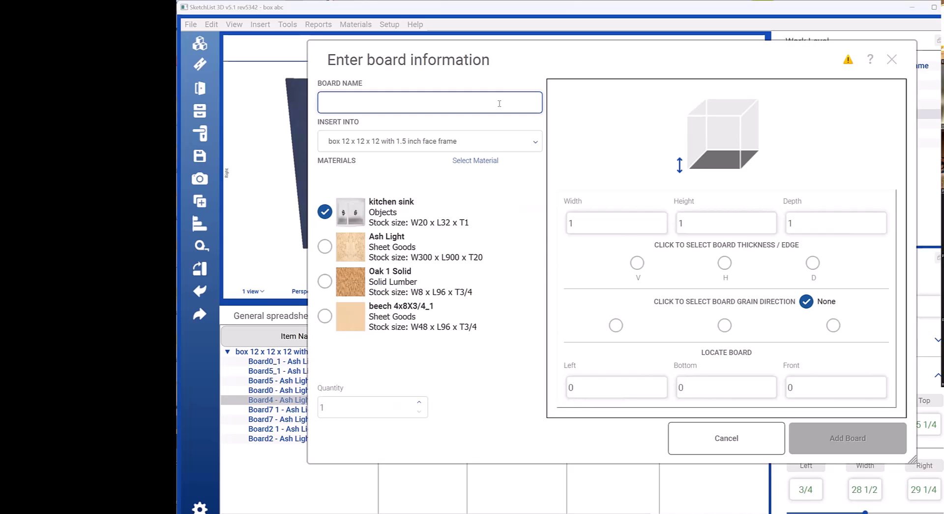
pyautogui.write('shelf')
pyautogui.click(324, 316)
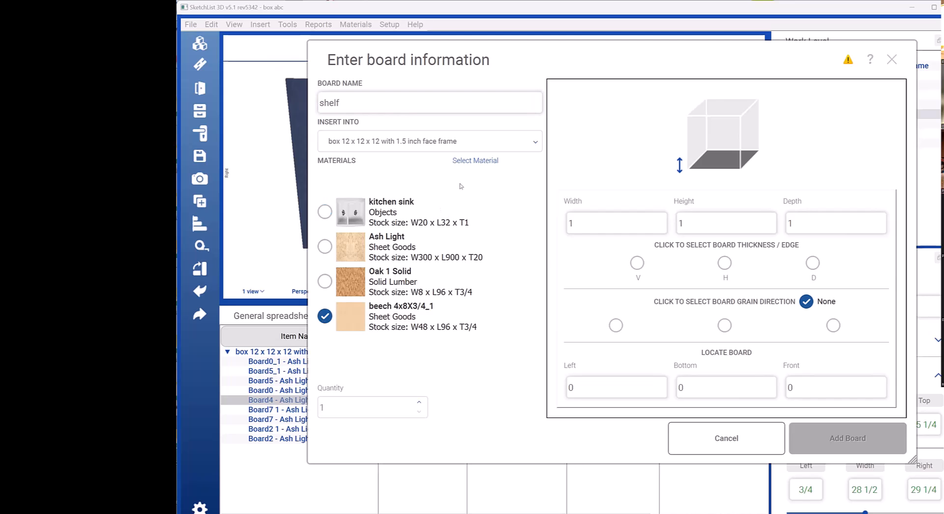
# Step: Browse the sheet goods in the materials library and leave it without applying another material
pyautogui.click(474, 161)
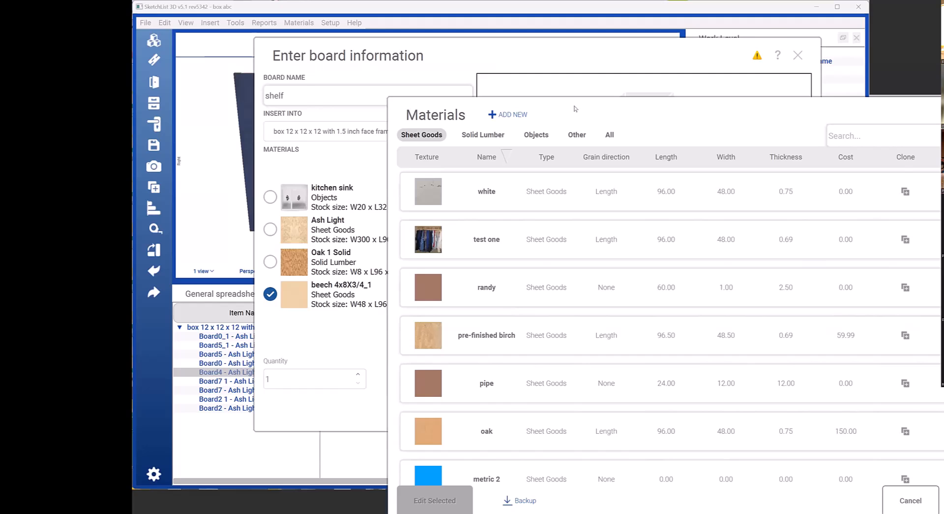
pyautogui.moveTo(575, 108); pyautogui.dragTo(433, 50)
pyautogui.scroll(-10, 342, 188)
pyautogui.scroll(-10, 404, 209)
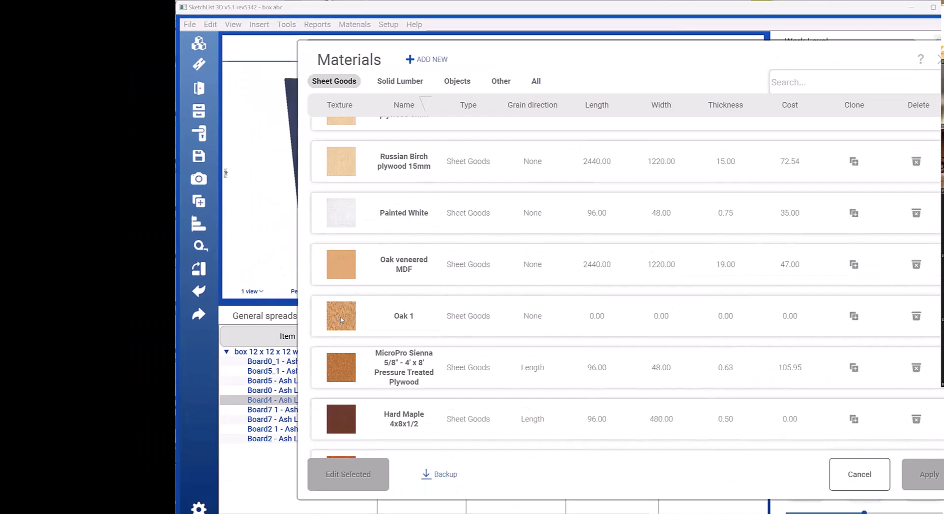
pyautogui.click(860, 473)
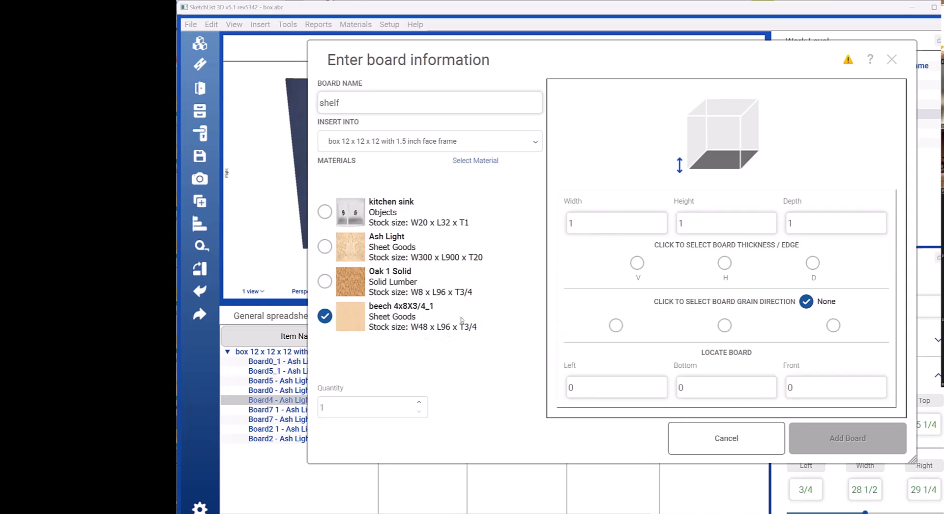
# Step: Size the new shelf board 12 wide, 3/4 high and 12 deep, with its thickness along the height
pyautogui.click(846, 223)
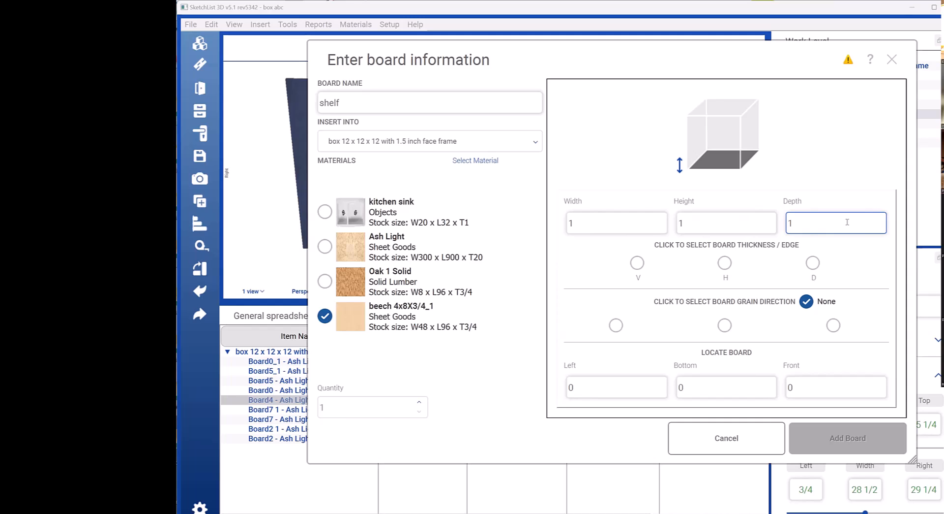
pyautogui.click(574, 222)
pyautogui.doubleClick(600, 221)
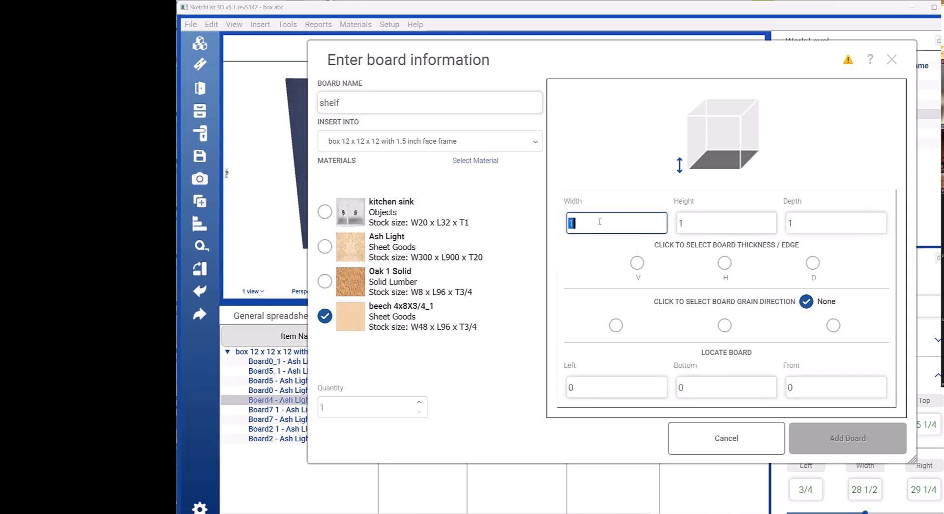
pyautogui.write('12')
pyautogui.press('Tab')
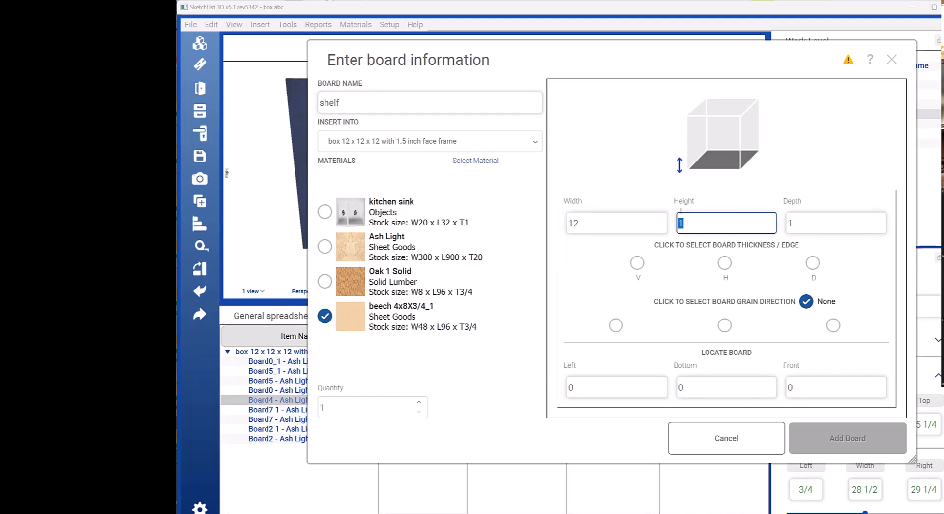
pyautogui.write('3/4')
pyautogui.click(725, 263)
pyautogui.click(728, 229)
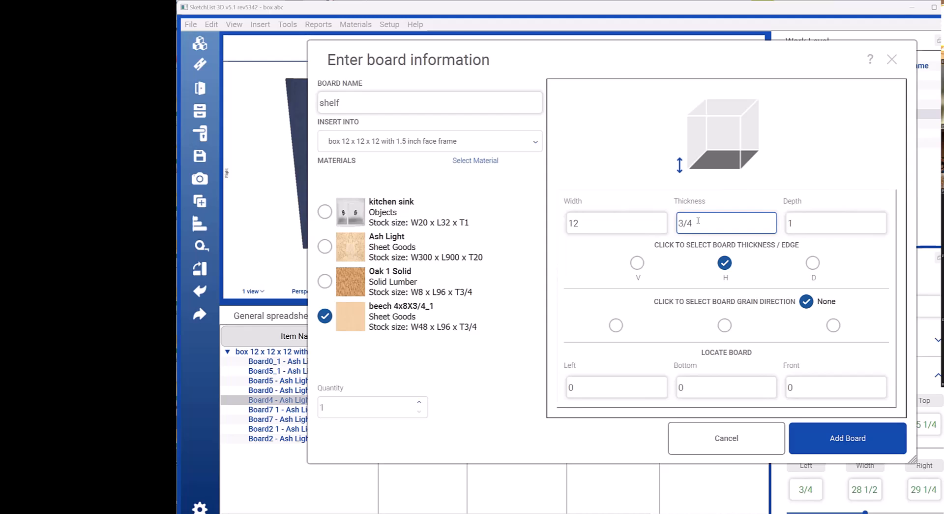
pyautogui.doubleClick(792, 223)
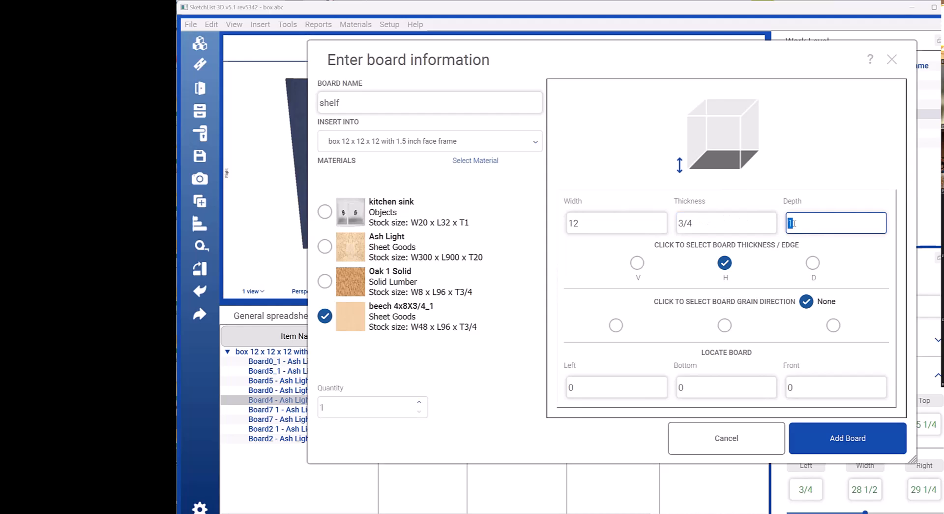
pyautogui.write('12')
# Step: Choose the first grain direction option for the shelf and add the board to the box
pyautogui.click(616, 325)
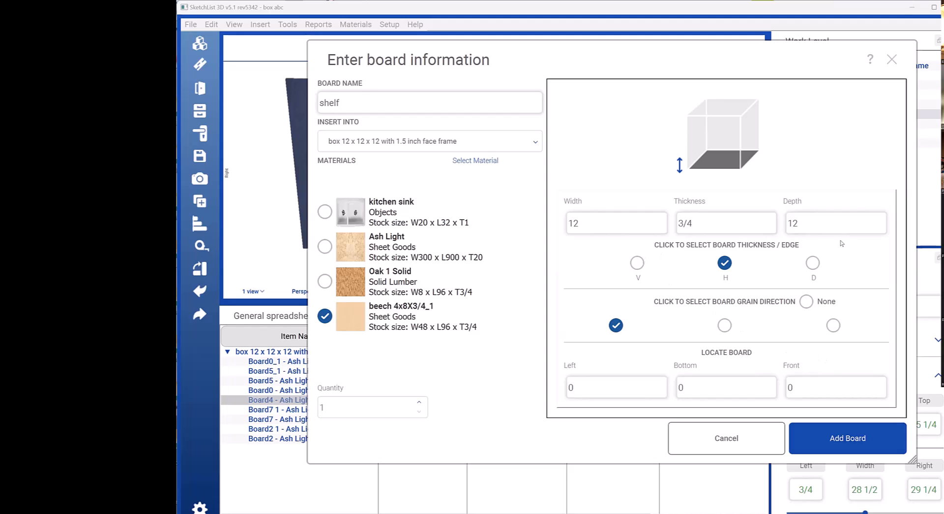
pyautogui.click(765, 389)
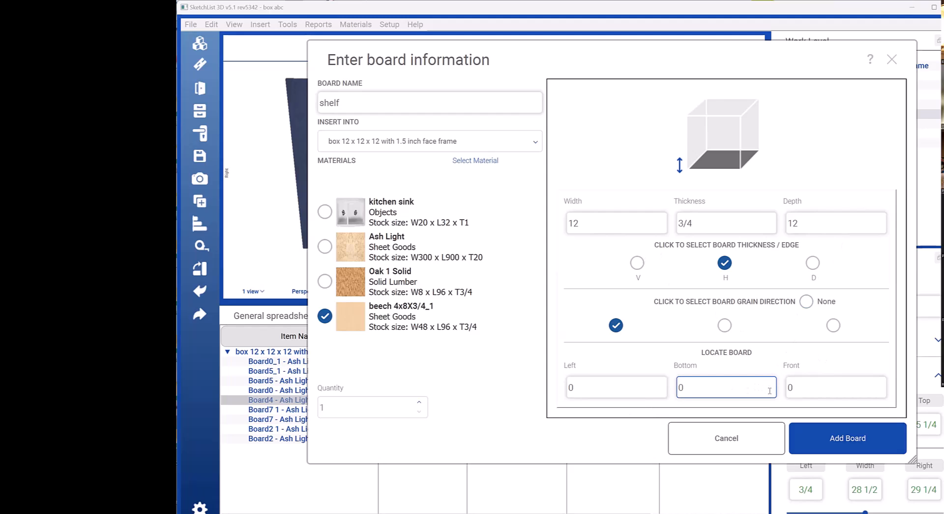
pyautogui.click(833, 438)
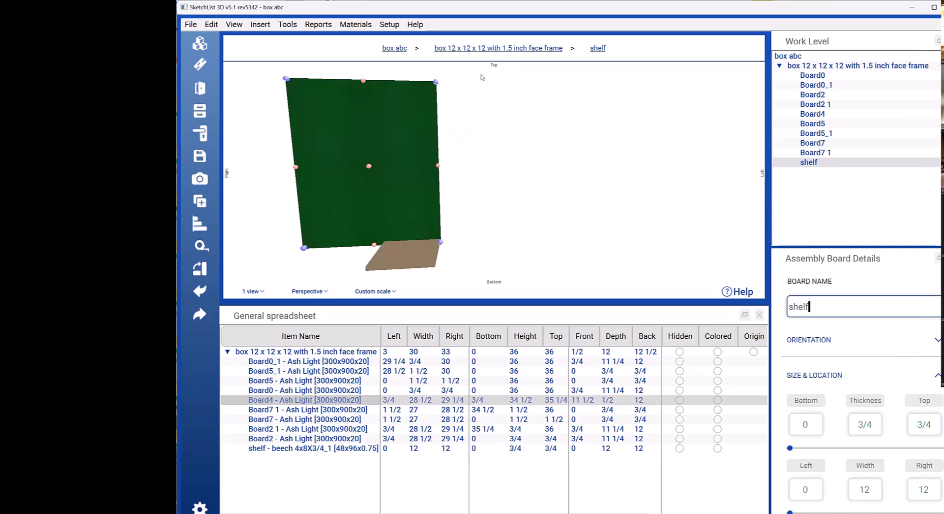
# Step: In the face frame box, set the shelf's top to 24, adjusting its bottom position rather than its thickness
pyautogui.click(496, 48)
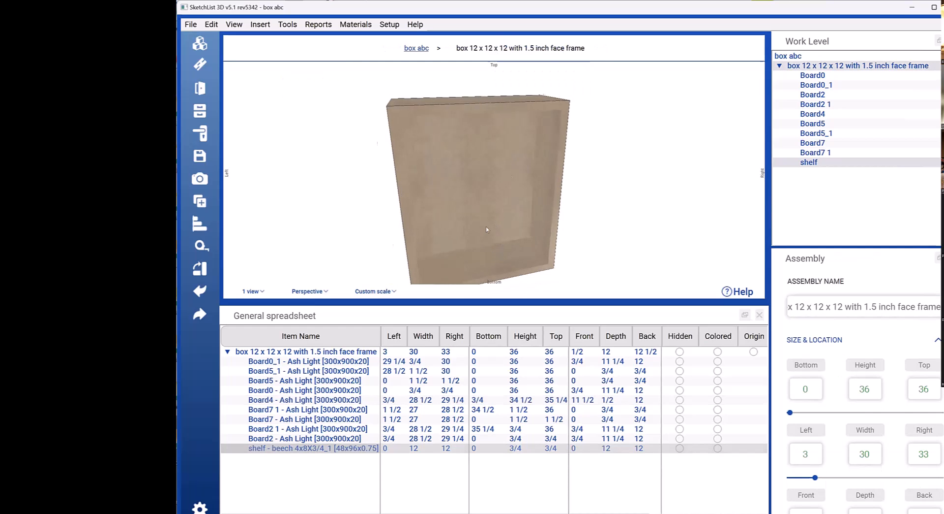
pyautogui.doubleClick(339, 448)
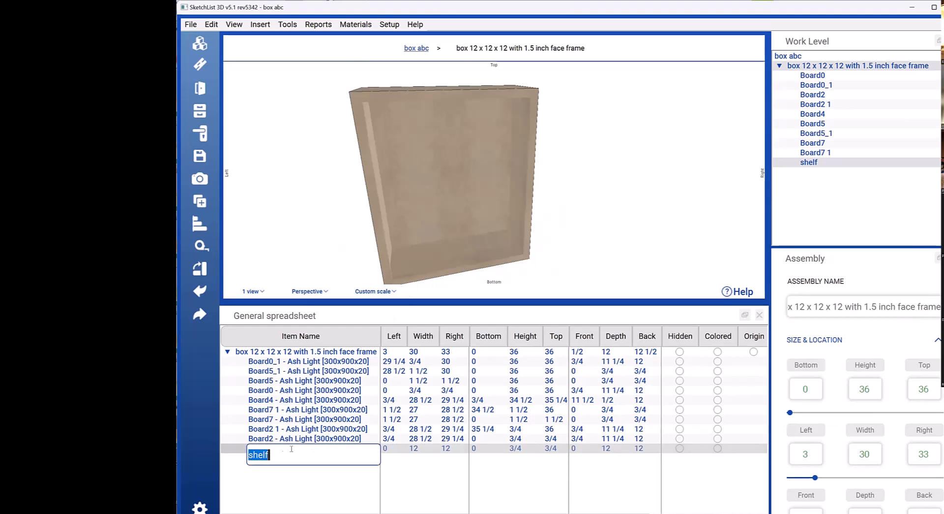
pyautogui.click(270, 475)
pyautogui.click(268, 449)
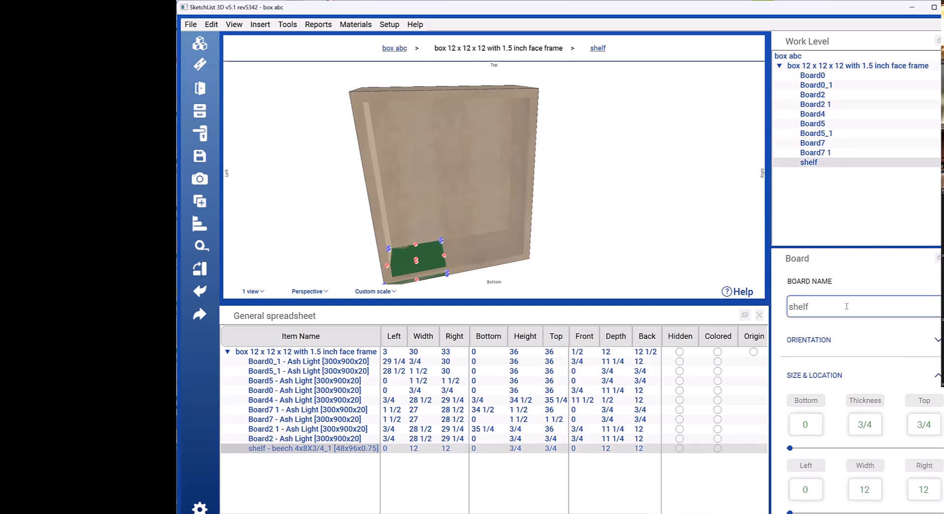
pyautogui.scroll(-3, 847, 307)
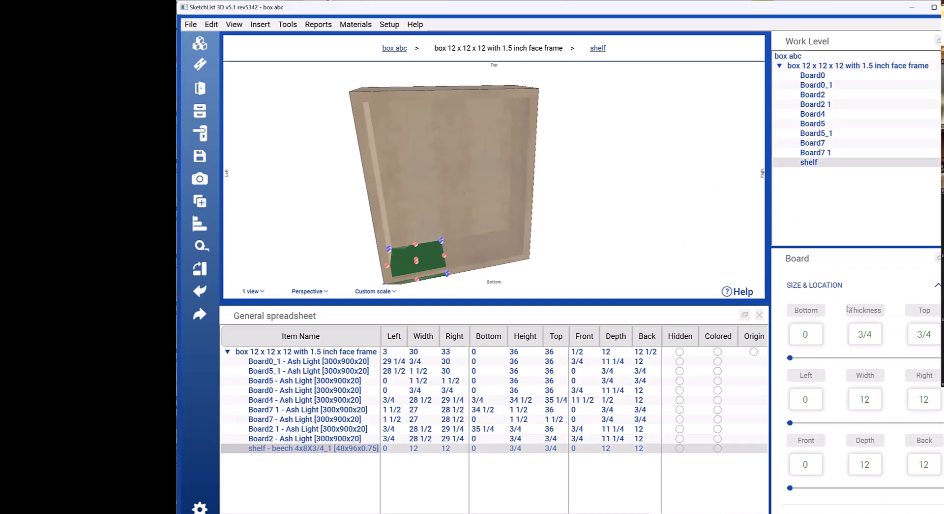
pyautogui.click(864, 334)
pyautogui.click(931, 331)
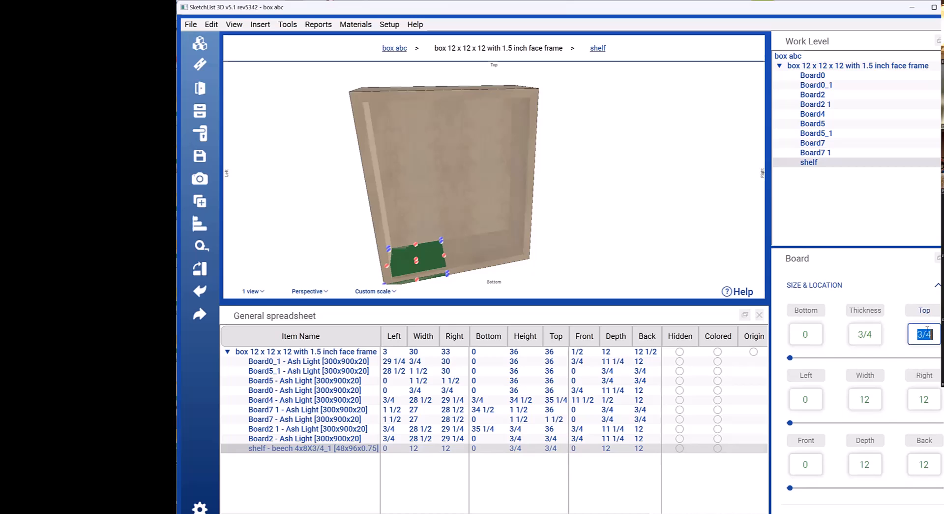
pyautogui.write('24')
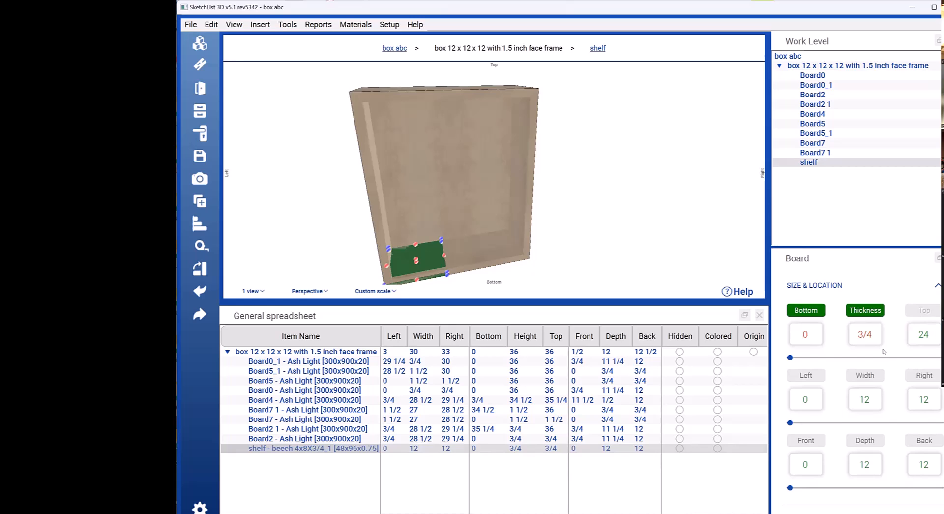
pyautogui.click(848, 343)
pyautogui.click(807, 310)
# Step: Stretch both ends of the shelf to the inner faces of the box sides, from 3/4 to 29 1/4
pyautogui.moveTo(453, 215); pyautogui.dragTo(425, 211)
pyautogui.click(425, 204)
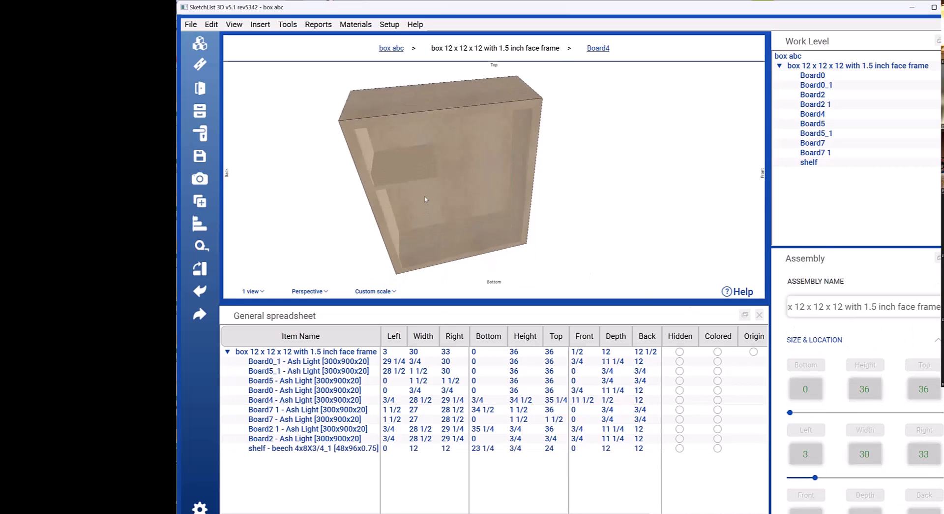
pyautogui.click(402, 169)
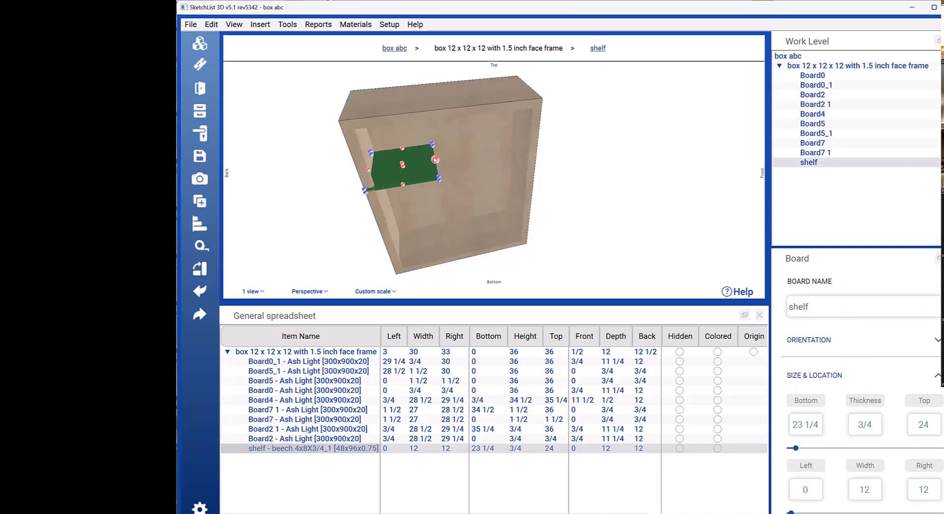
pyautogui.moveTo(435, 159); pyautogui.dragTo(522, 146)
pyautogui.moveTo(368, 169)
pyautogui.mouseDown()
pyautogui.moveTo(380, 168)
pyautogui.moveTo(372, 170)
pyautogui.mouseUp()
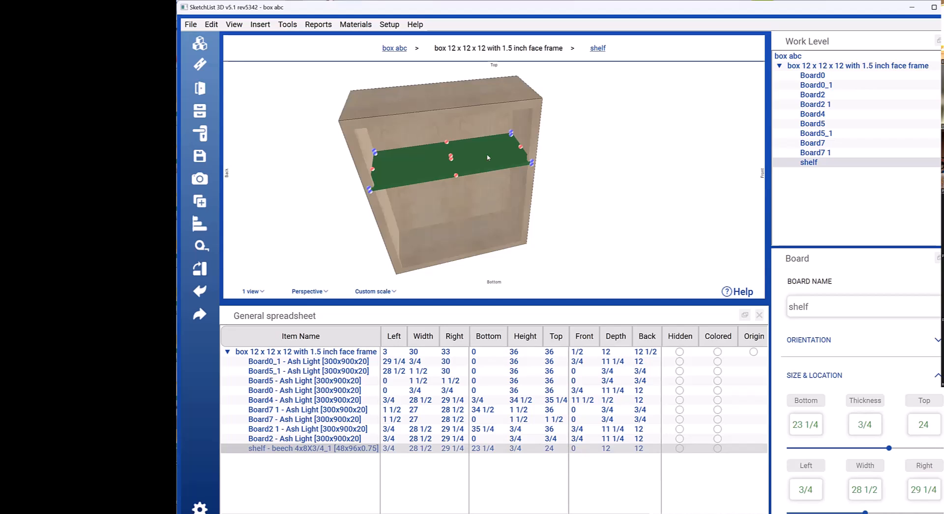
# Step: Check the front position of back panel Board4 in its size and location values
pyautogui.rightClick(468, 195)
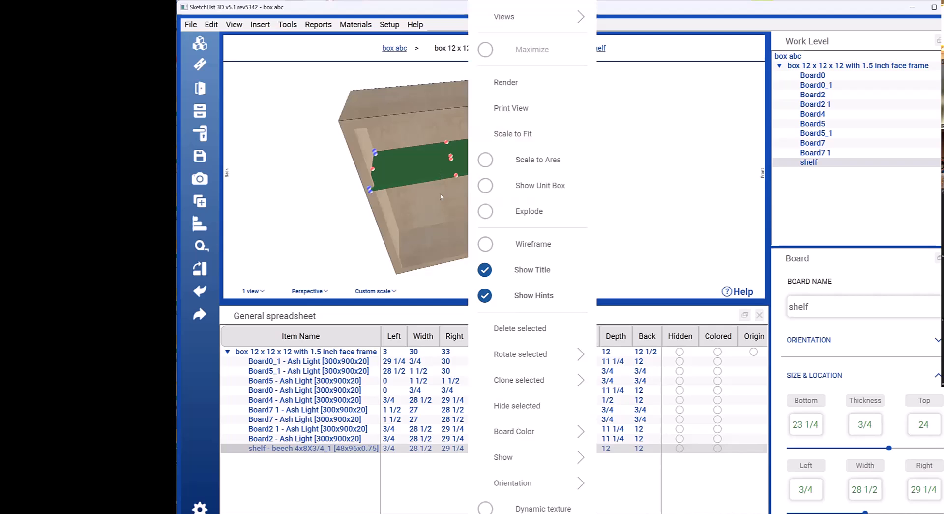
pyautogui.click(496, 157)
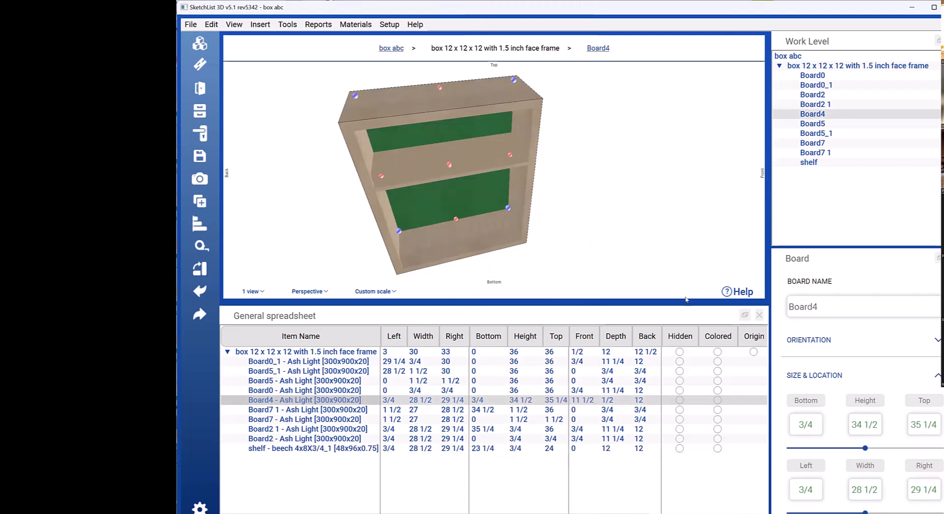
pyautogui.scroll(-1, 859, 432)
pyautogui.moveTo(416, 208)
pyautogui.mouseDown()
pyautogui.moveTo(417, 193)
pyautogui.moveTo(428, 195)
pyautogui.mouseUp()
pyautogui.click(429, 196)
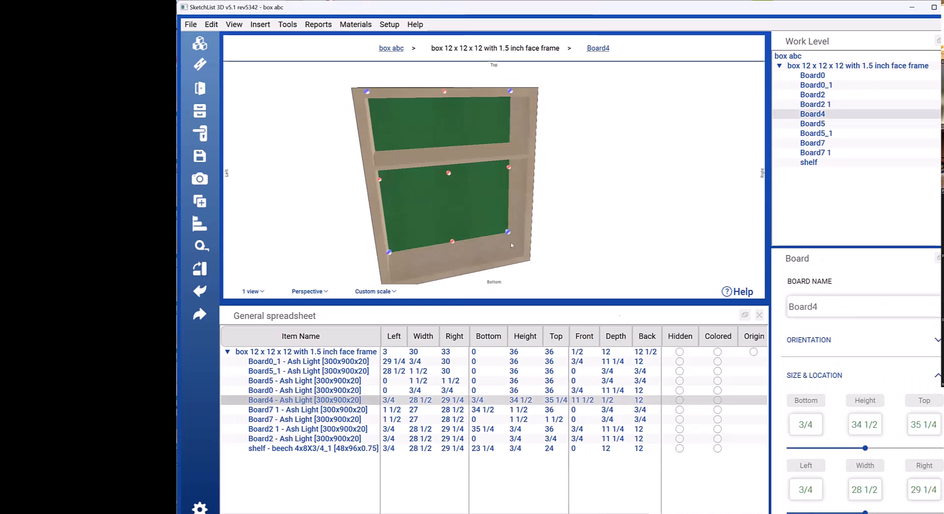
pyautogui.scroll(-2, 792, 340)
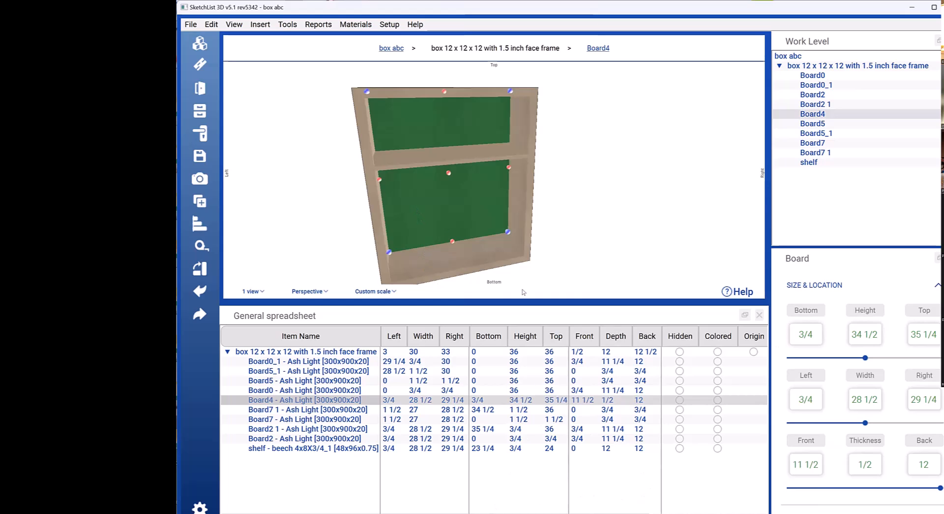
pyautogui.click(815, 466)
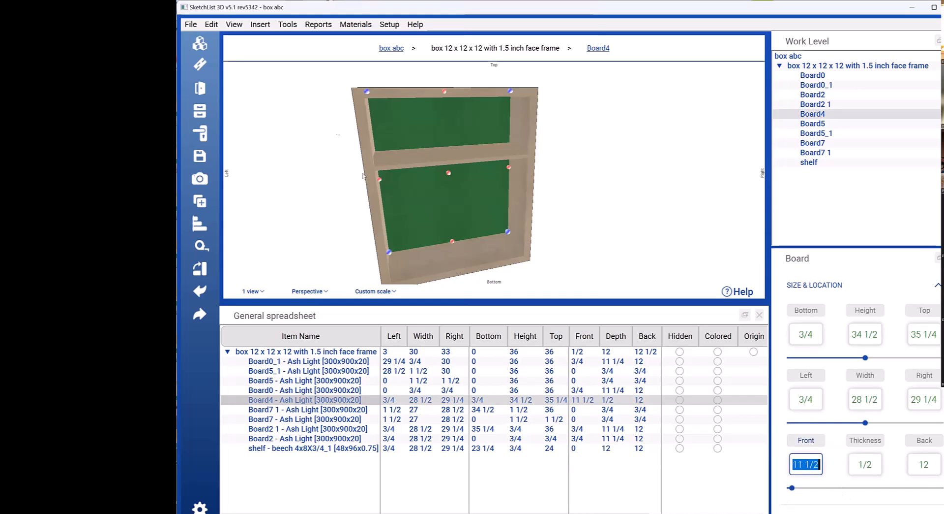
# Step: Set the shelf's back to 11.5, adjusting its depth and leaving the front in place
pyautogui.click(397, 155)
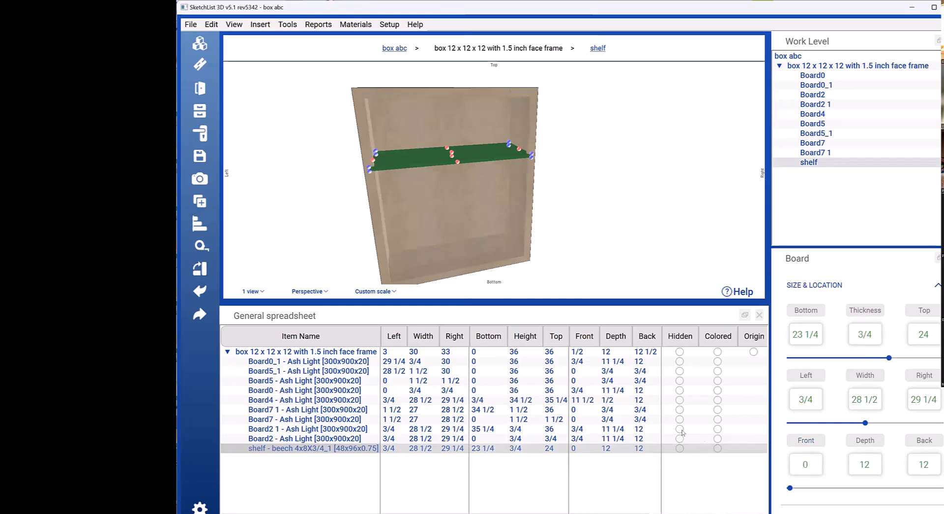
pyautogui.click(933, 455)
pyautogui.write('11.5')
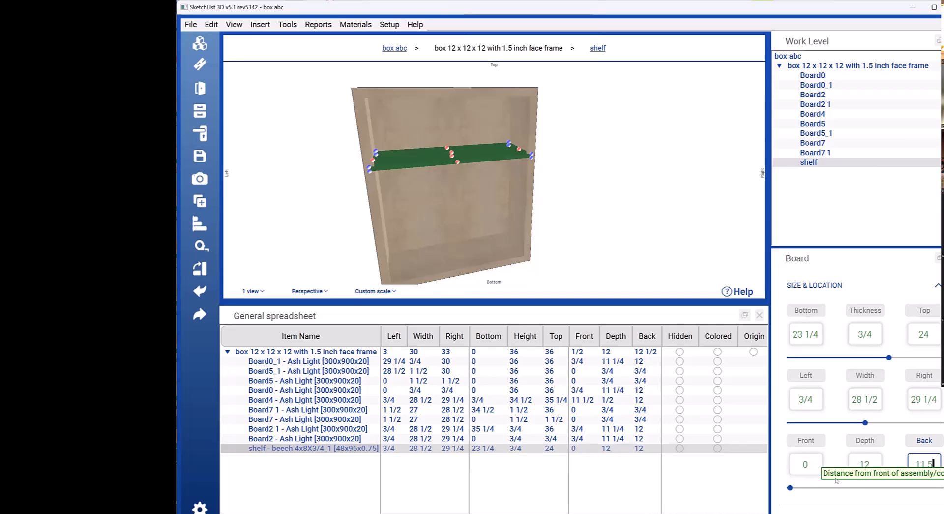
pyautogui.click(810, 463)
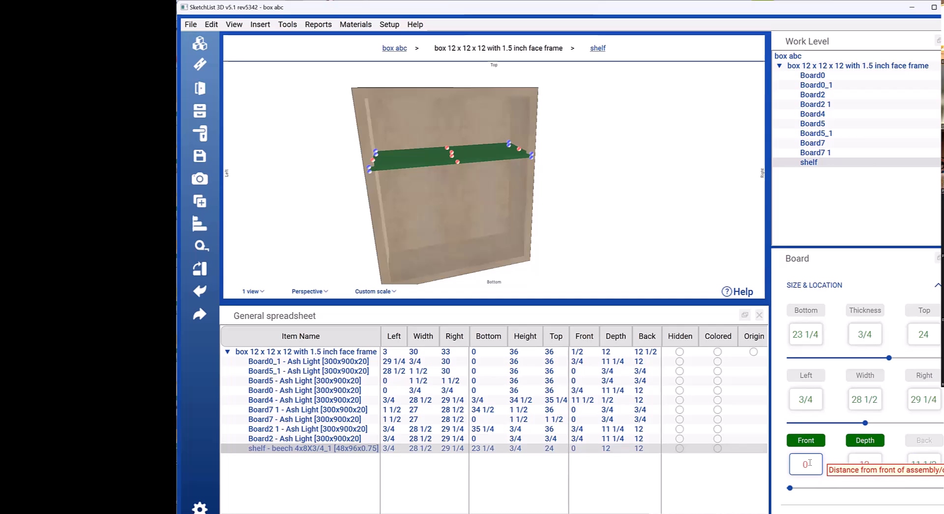
pyautogui.click(864, 440)
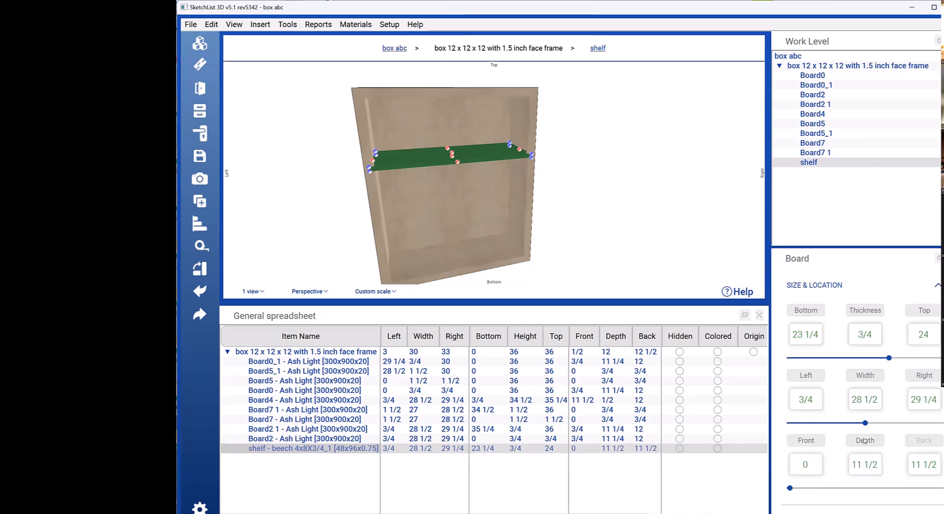
# Step: Compare the shelf with back panel Board4, examining their size and location values and the box from several angles
pyautogui.click(488, 204)
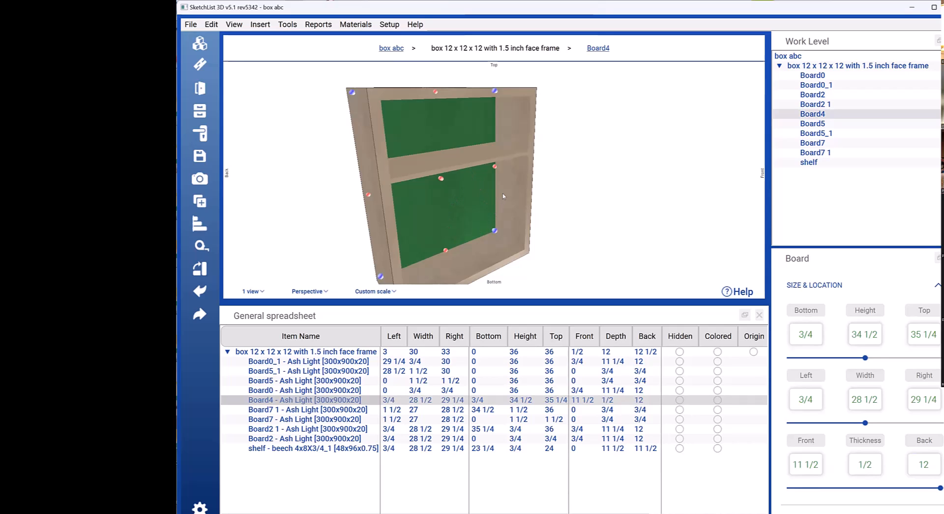
pyautogui.click(470, 165)
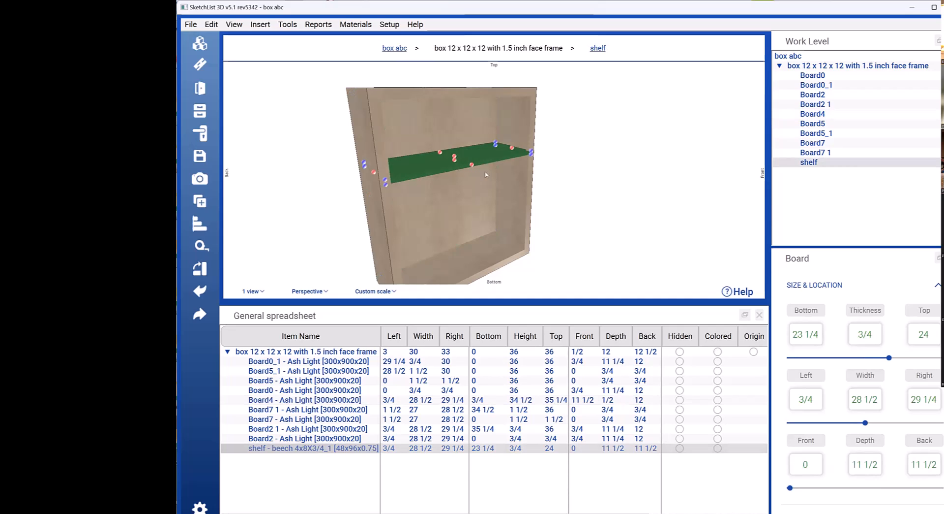
pyautogui.click(503, 181)
pyautogui.click(466, 196)
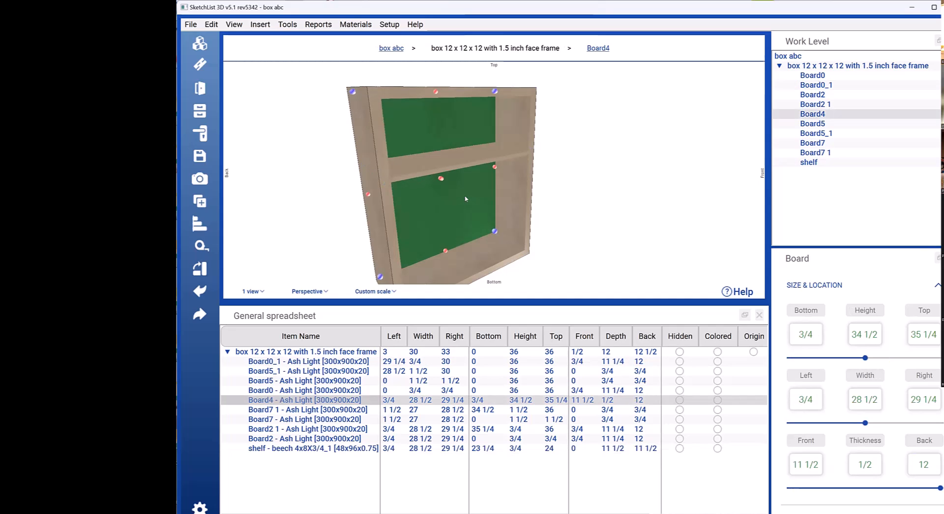
pyautogui.click(453, 202)
pyautogui.moveTo(452, 203); pyautogui.dragTo(447, 208)
pyautogui.click(448, 210)
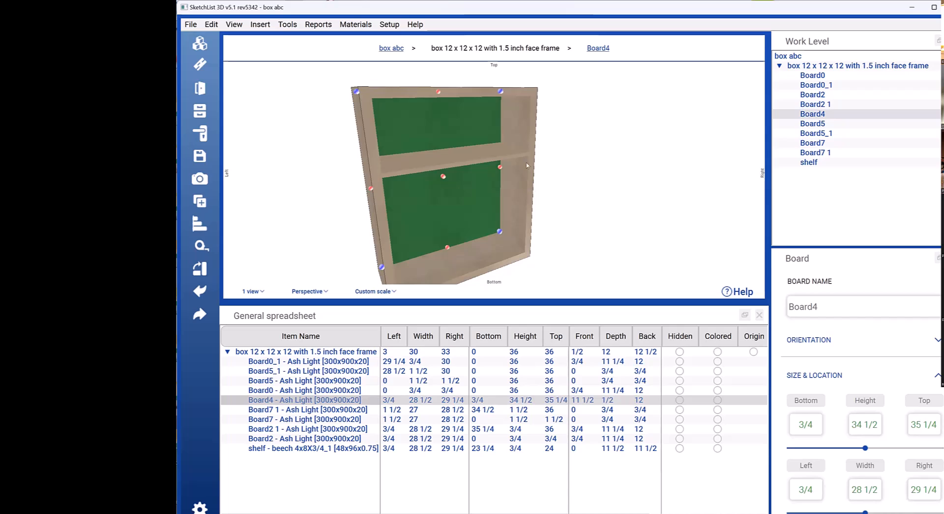
pyautogui.click(468, 164)
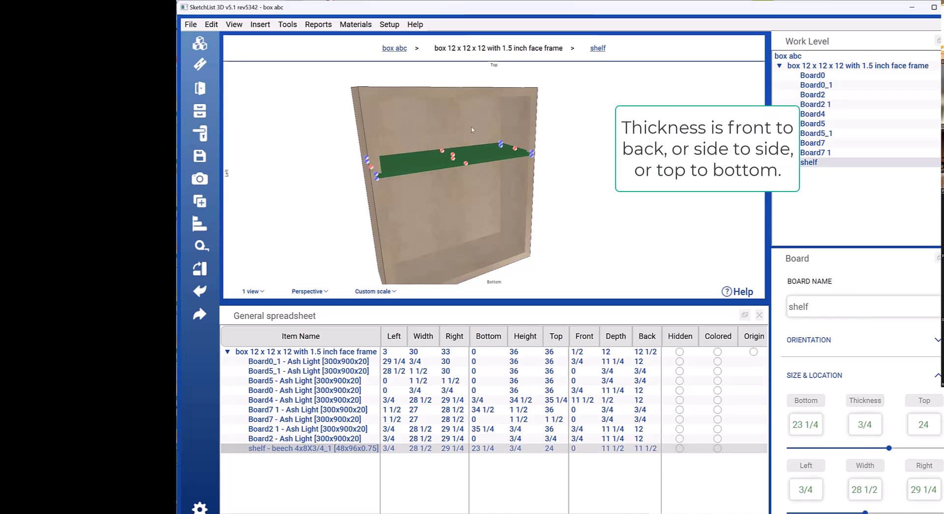
pyautogui.click(490, 180)
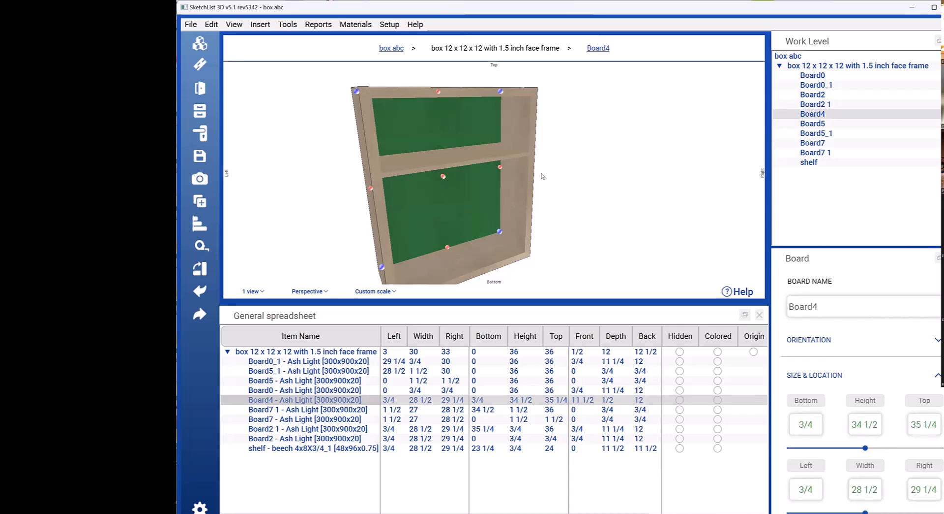
pyautogui.scroll(5, 543, 178)
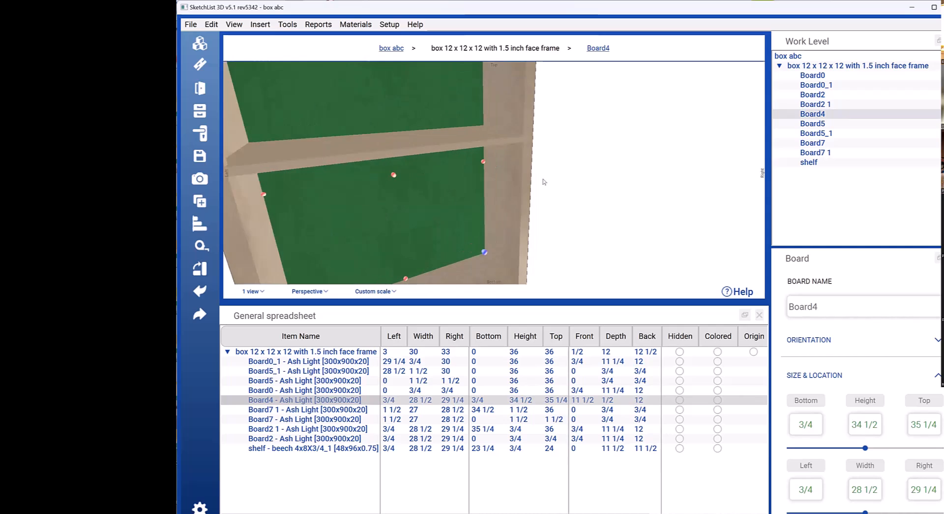
pyautogui.scroll(-7, 544, 180)
pyautogui.moveTo(543, 179); pyautogui.dragTo(359, 153)
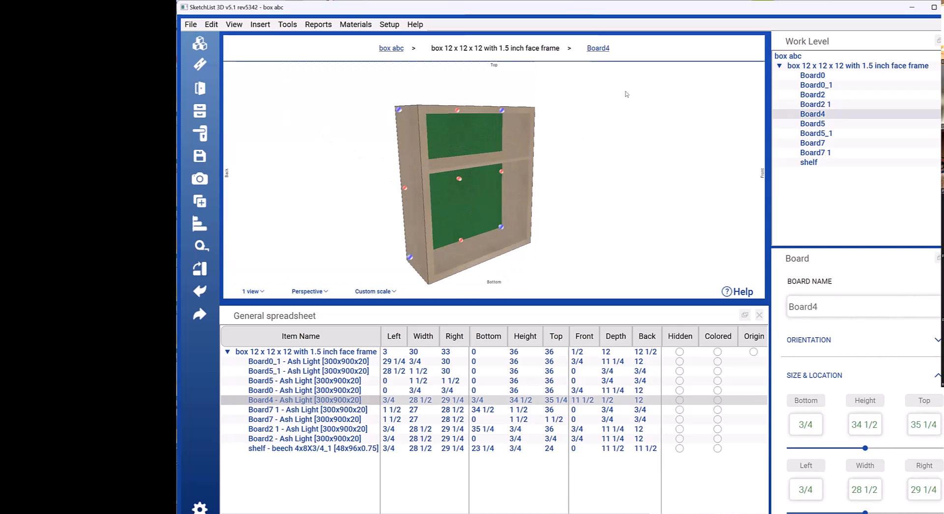
# Step: Increase the width dimension of project box abc in its project information, making room for a second box
pyautogui.click(398, 48)
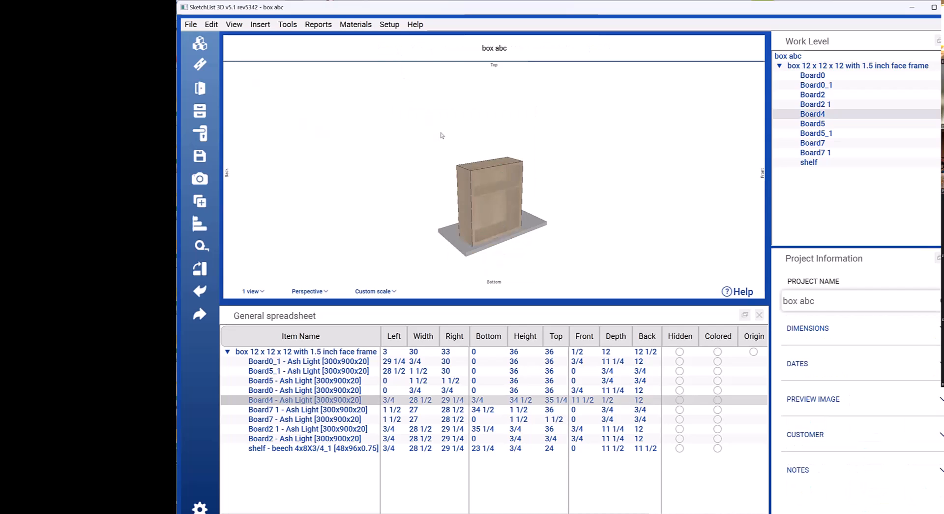
pyautogui.click(486, 194)
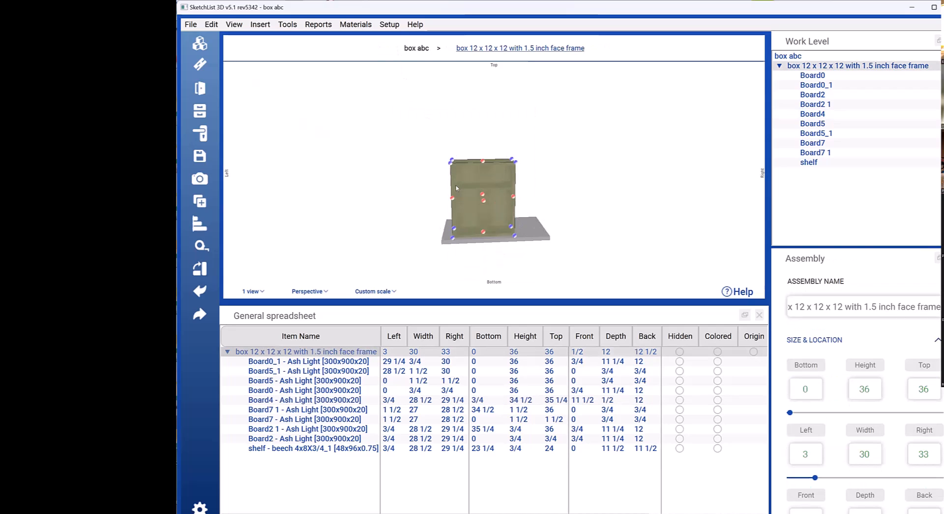
pyautogui.click(190, 25)
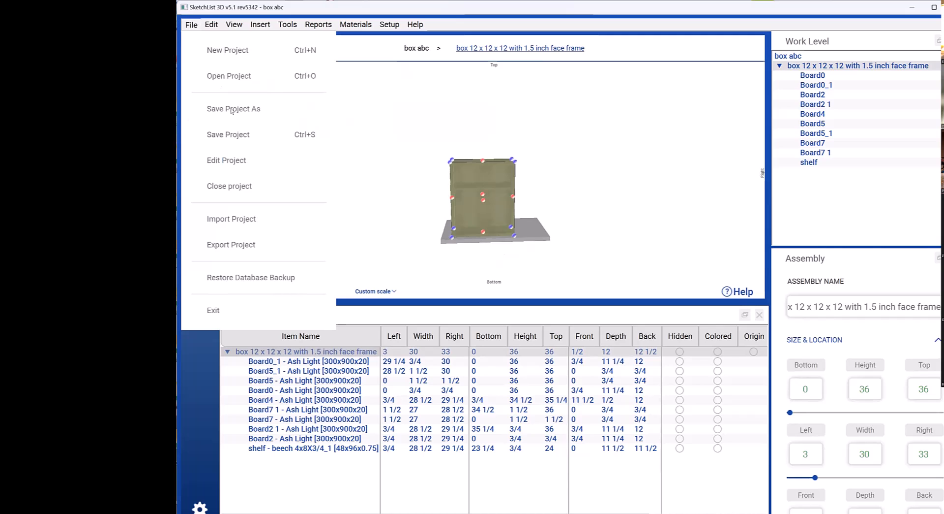
pyautogui.click(253, 164)
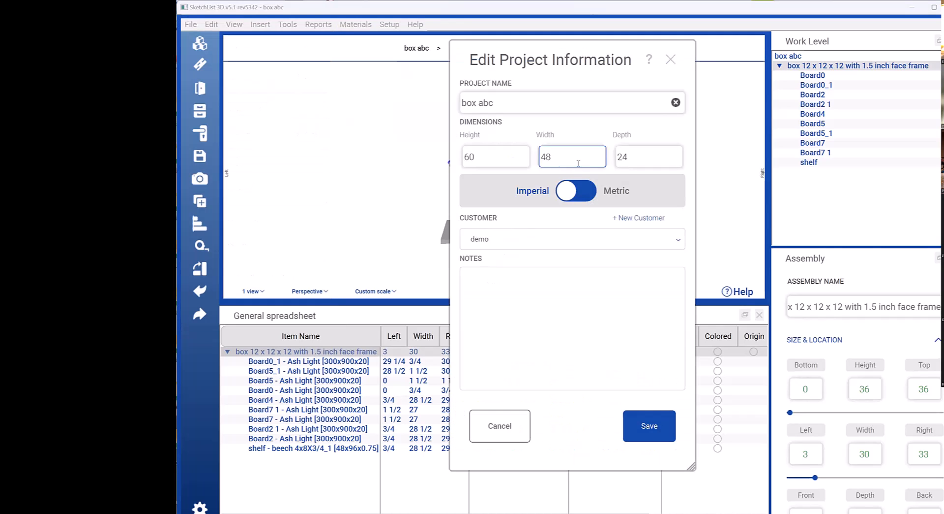
pyautogui.doubleClick(559, 158)
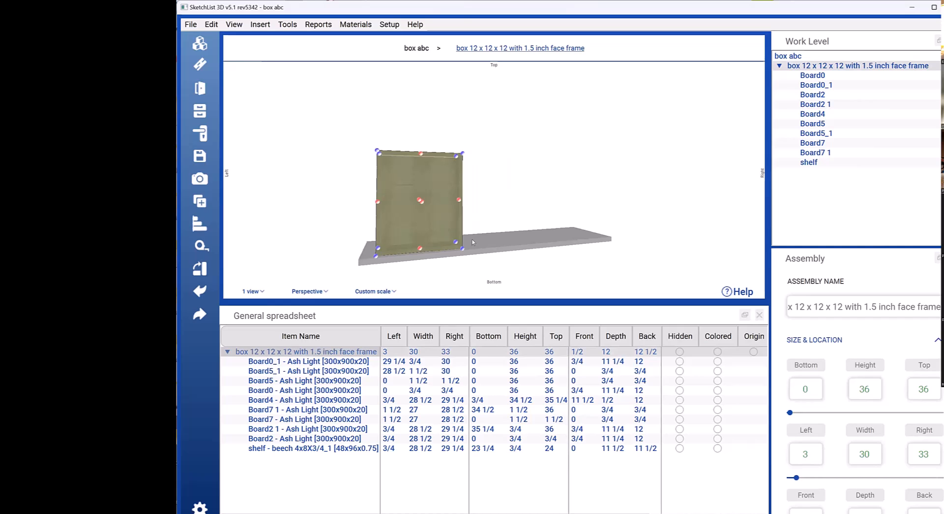
pyautogui.click(573, 238)
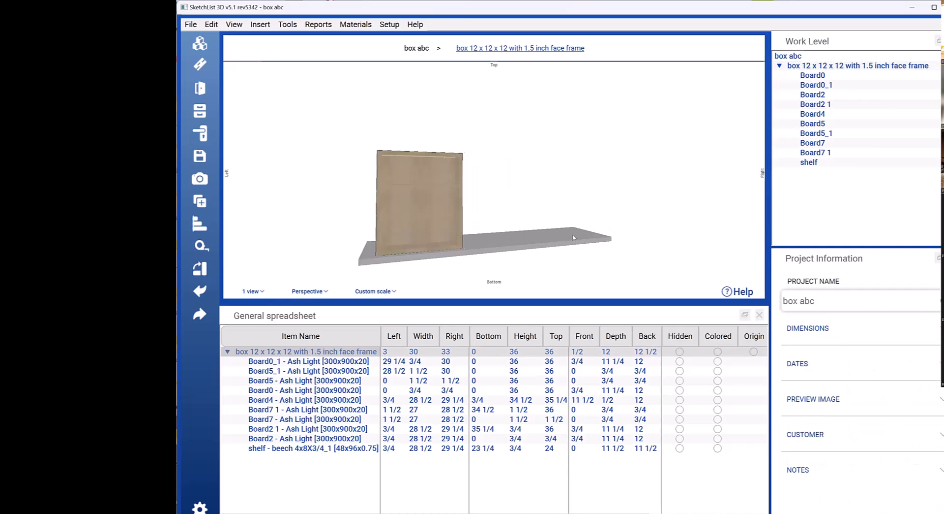
# Step: Add the face frame box assembly to the library under the name "box vvv"
pyautogui.click(477, 221)
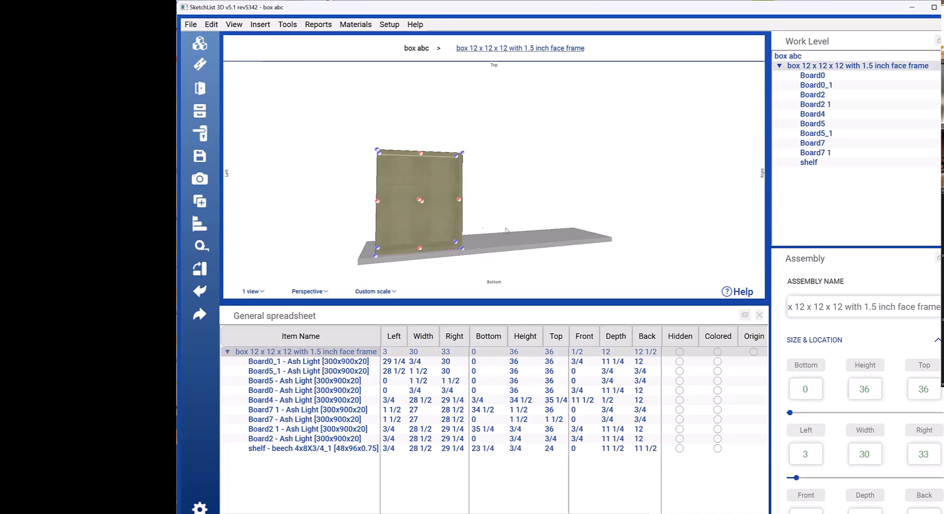
pyautogui.scroll(-3, 907, 417)
pyautogui.scroll(-2, 906, 417)
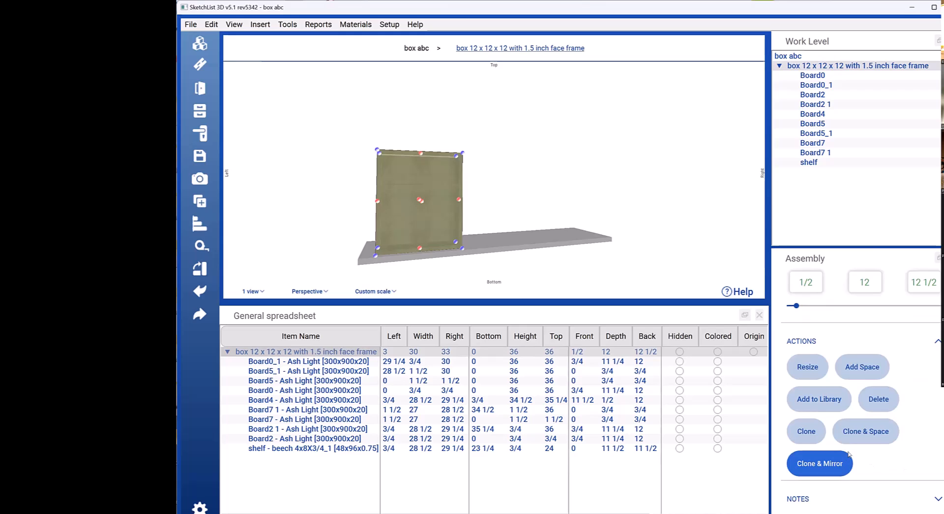
pyautogui.click(822, 399)
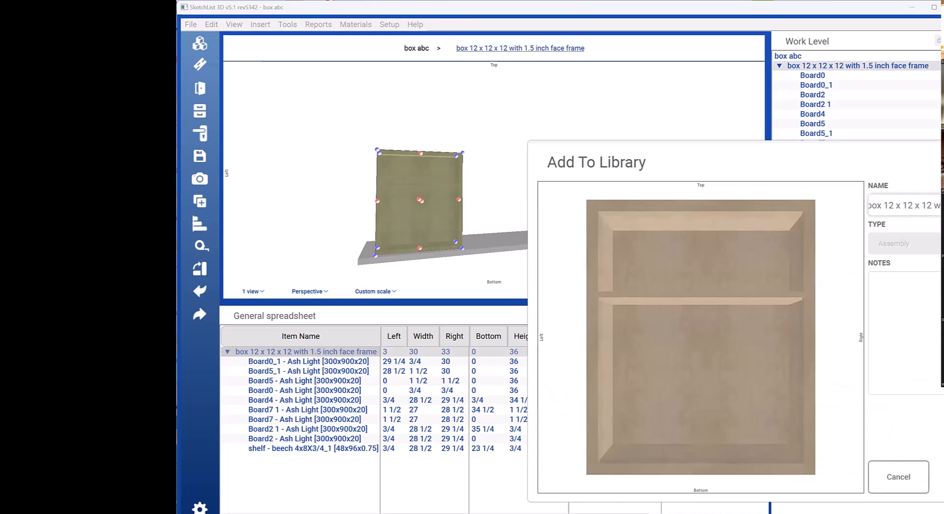
pyautogui.press('Escape')
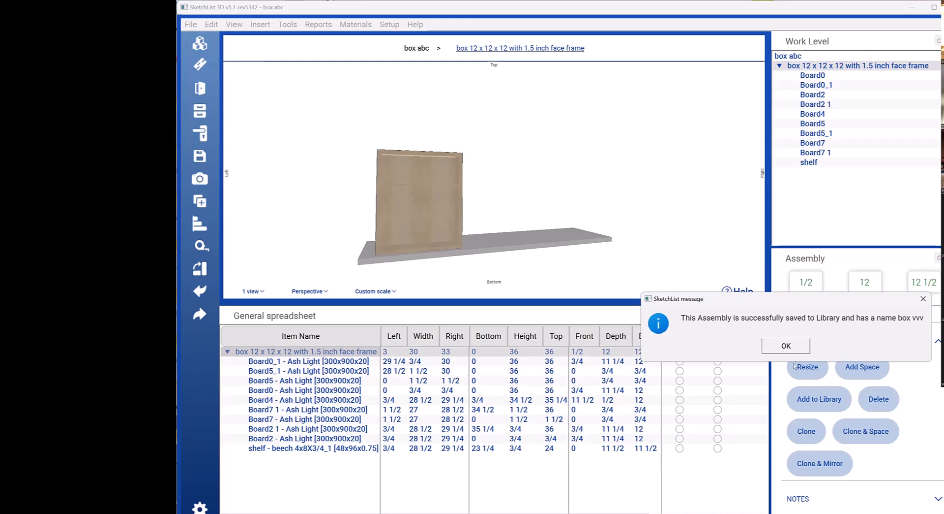
pyautogui.click(776, 347)
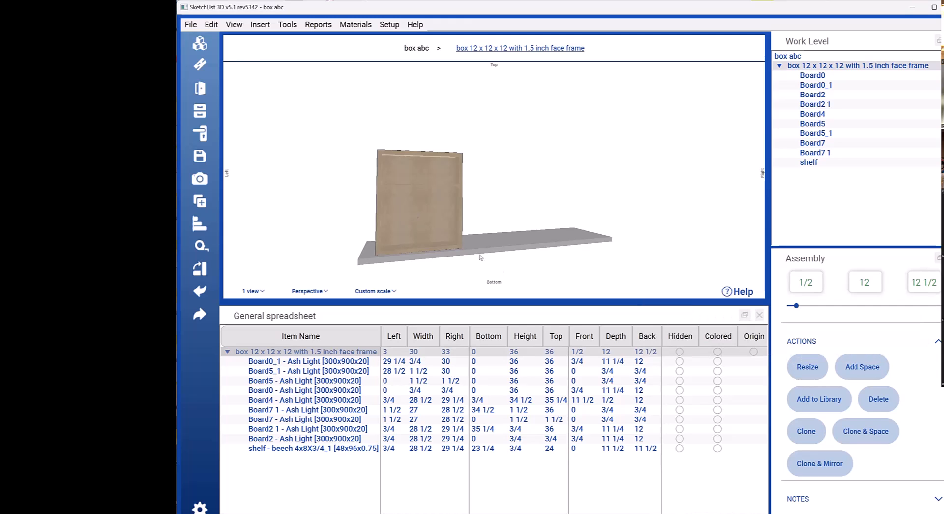
# Step: Insert the assembly "box vvv" from the library into the project
pyautogui.click(447, 222)
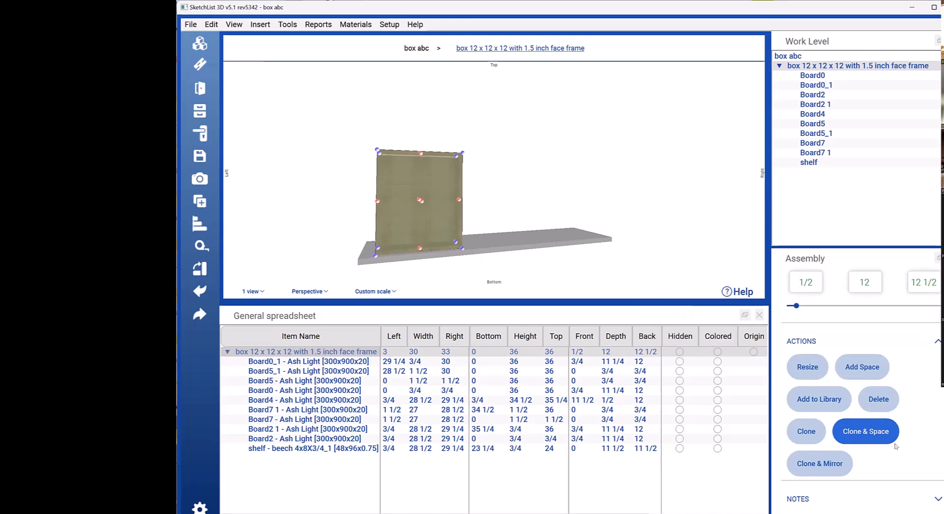
pyautogui.click(199, 45)
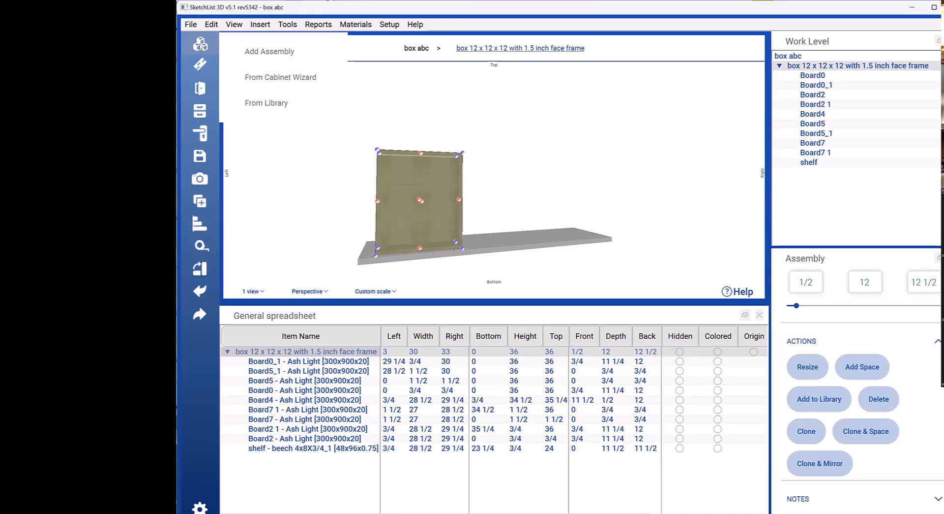
pyautogui.click(269, 108)
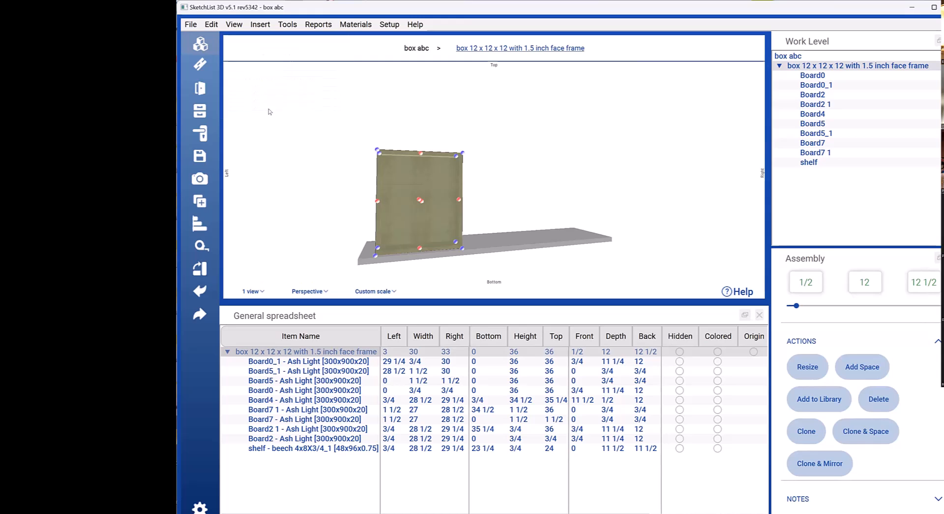
pyautogui.scroll(-5, 431, 496)
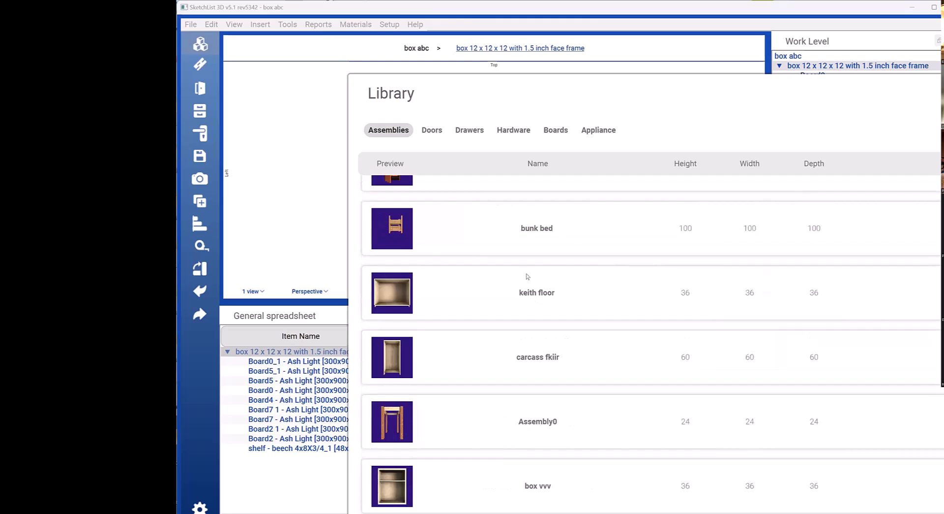
pyautogui.click(379, 491)
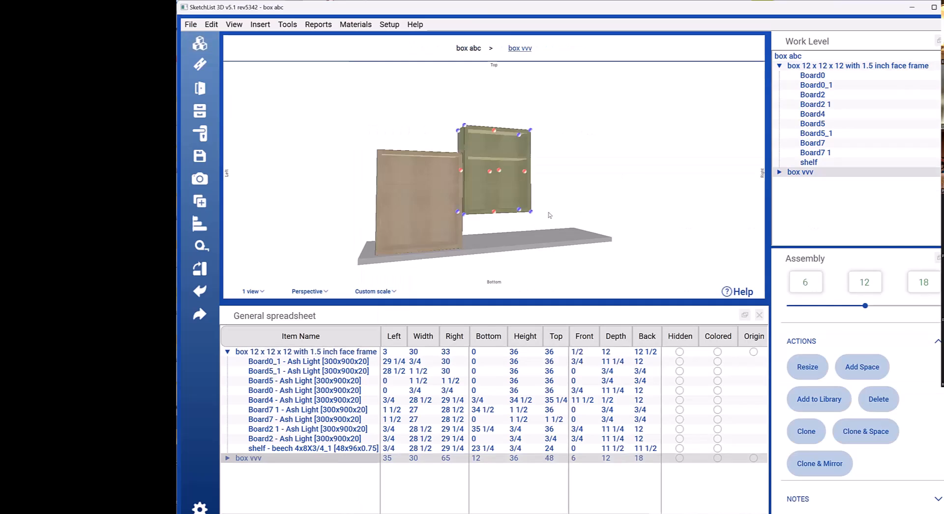
# Step: Copy the coordinates of the original box's lower right front corner: right 33, bottom 0, front 1/2
pyautogui.moveTo(552, 211); pyautogui.dragTo(532, 227)
pyautogui.click(515, 191)
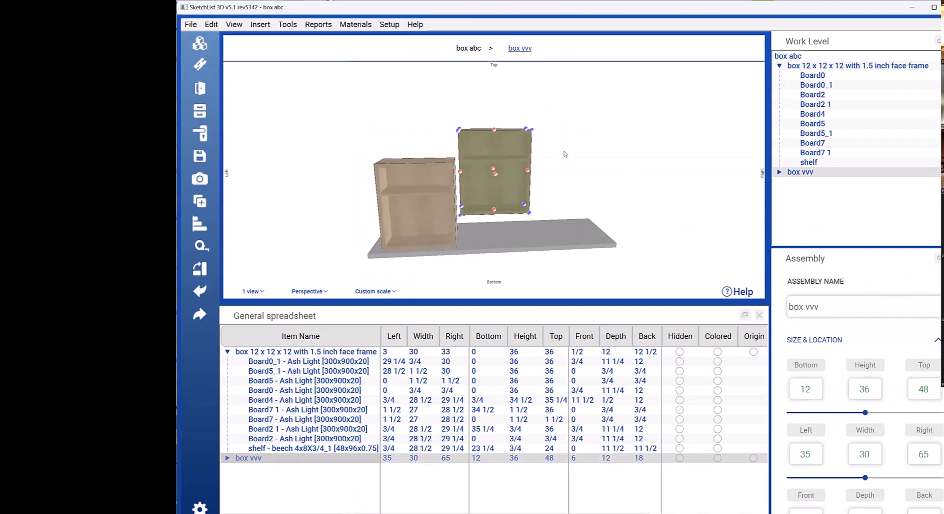
pyautogui.moveTo(548, 200); pyautogui.dragTo(541, 231)
pyautogui.click(494, 191)
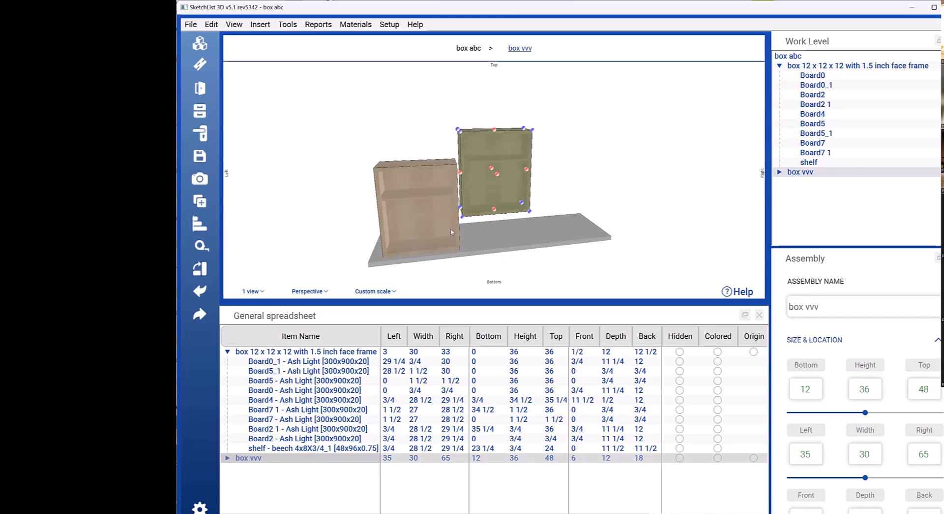
pyautogui.scroll(2, 452, 231)
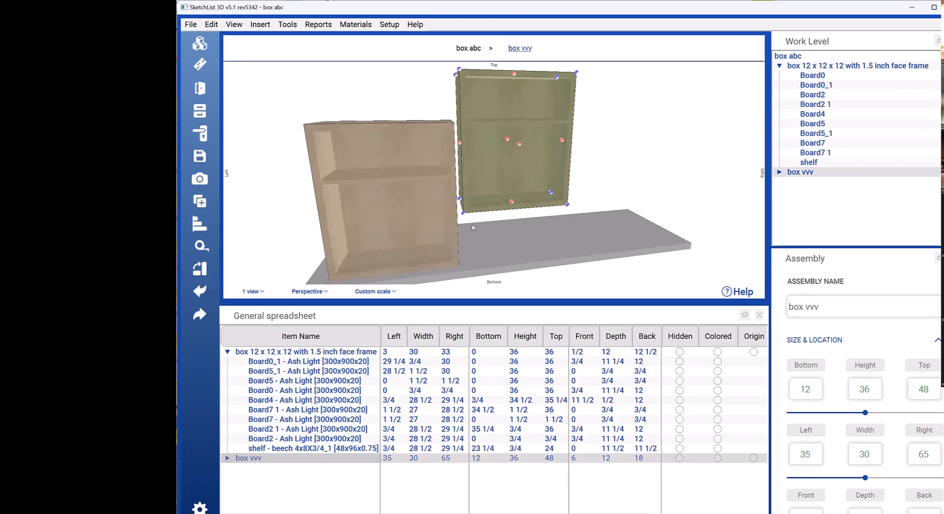
pyautogui.click(432, 247)
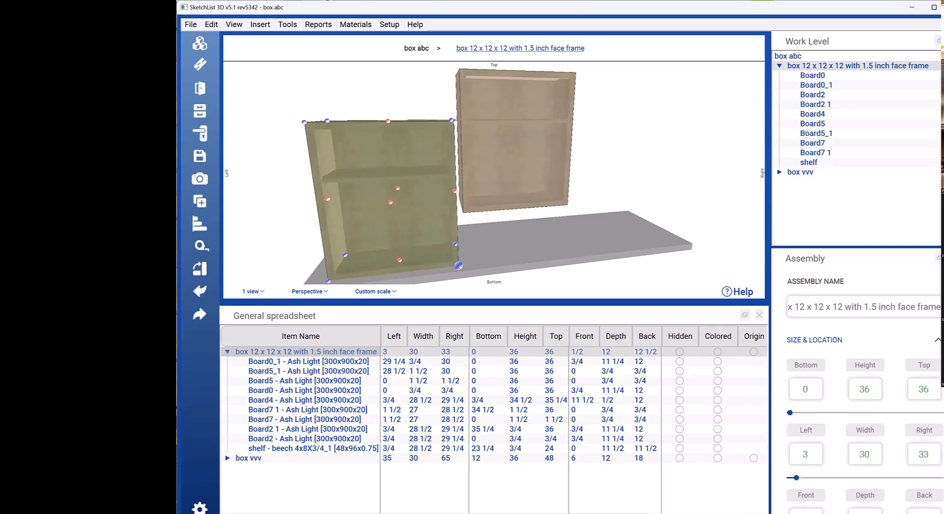
pyautogui.click(459, 266)
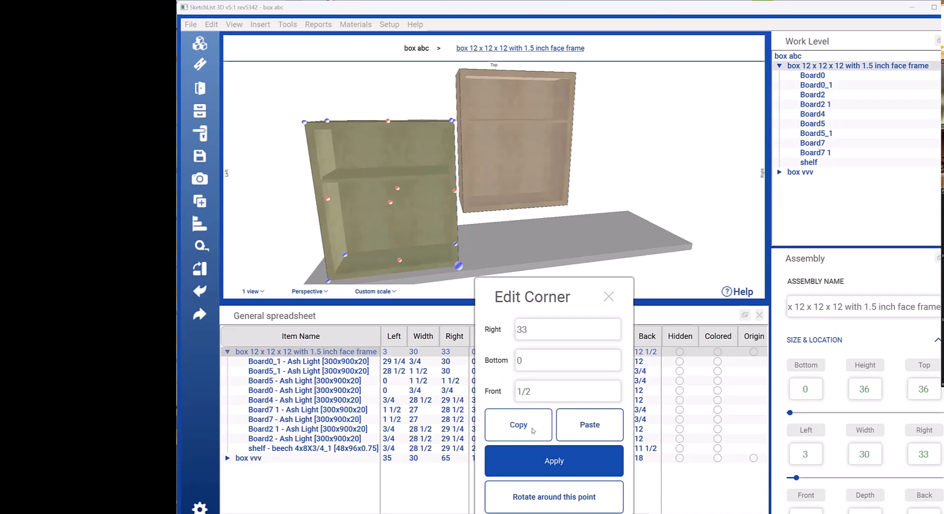
pyautogui.click(544, 455)
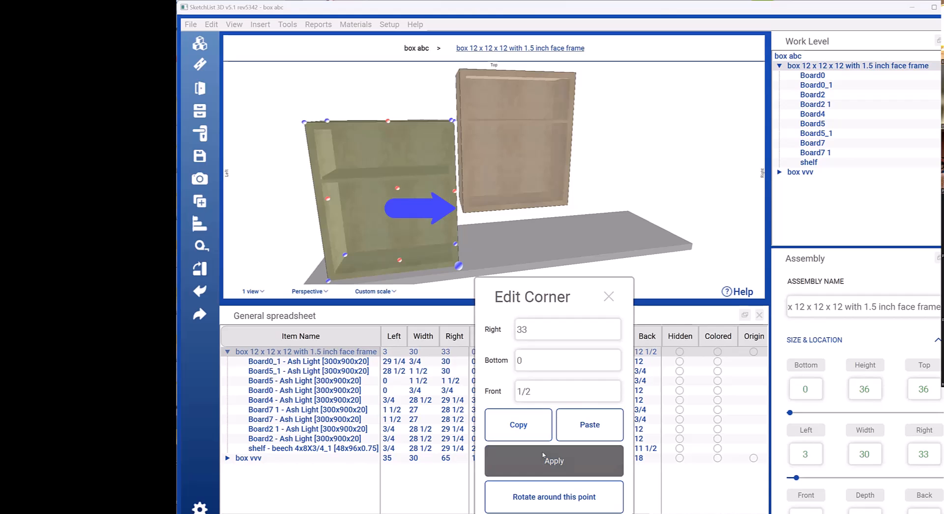
# Step: Paste the copied coordinates onto box vvv's lower left front corner, aligning it beside the original box at left 33, bottom 0, front 1/2
pyautogui.click(462, 214)
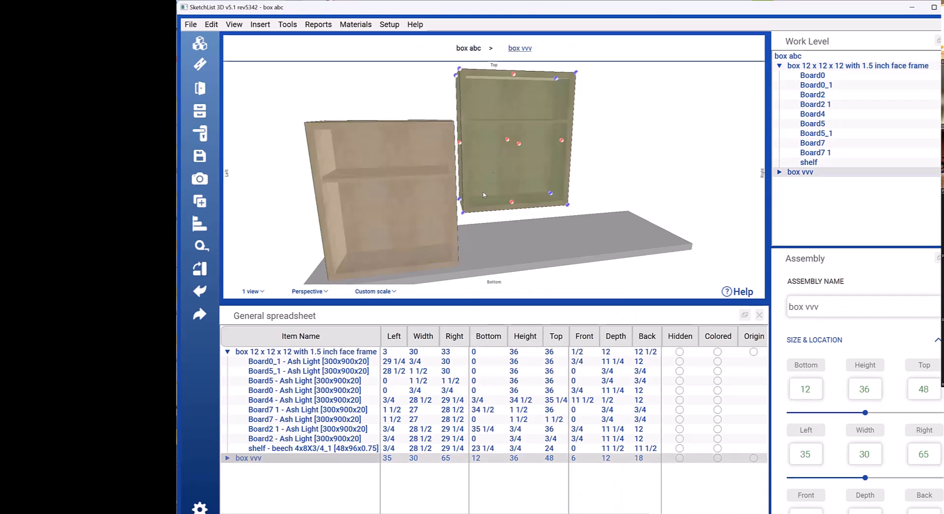
pyautogui.click(462, 213)
pyautogui.click(577, 374)
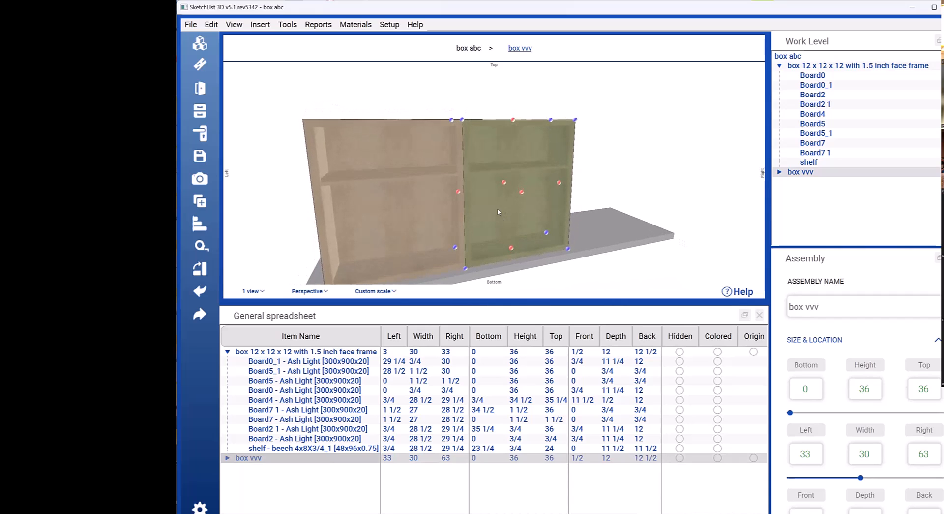
# Step: Resize box vvv from its top face to a height of 48, keeping the default resize zone
pyautogui.scroll(2, 494, 210)
pyautogui.scroll(-3, 495, 210)
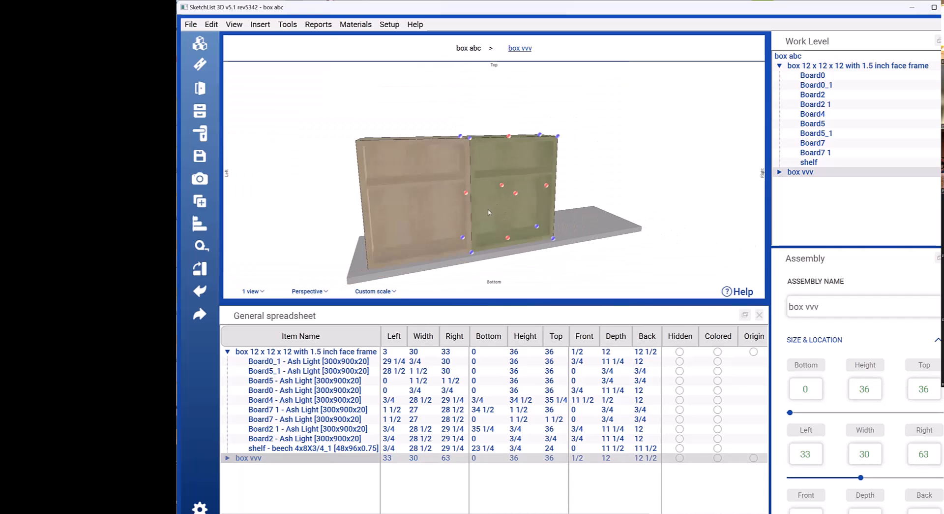
pyautogui.click(509, 137)
pyautogui.doubleClick(586, 237)
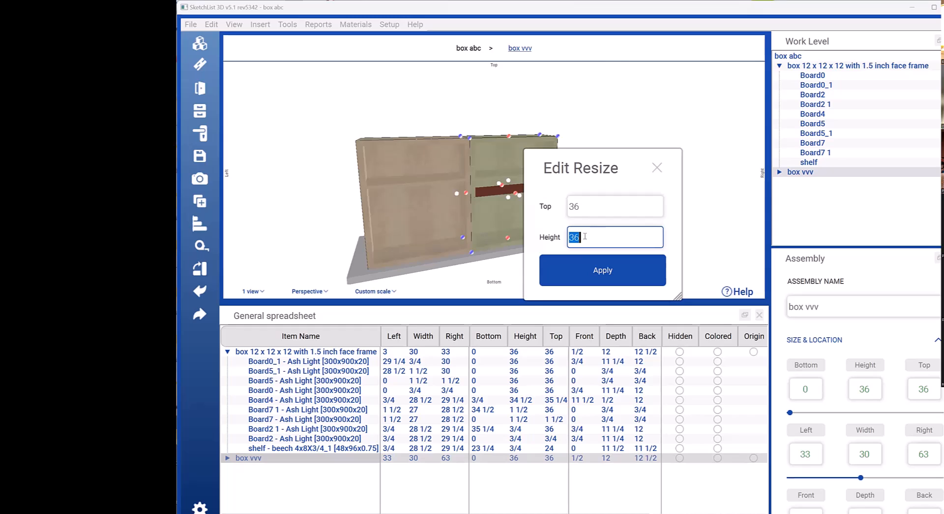
pyautogui.write('48')
pyautogui.click(600, 267)
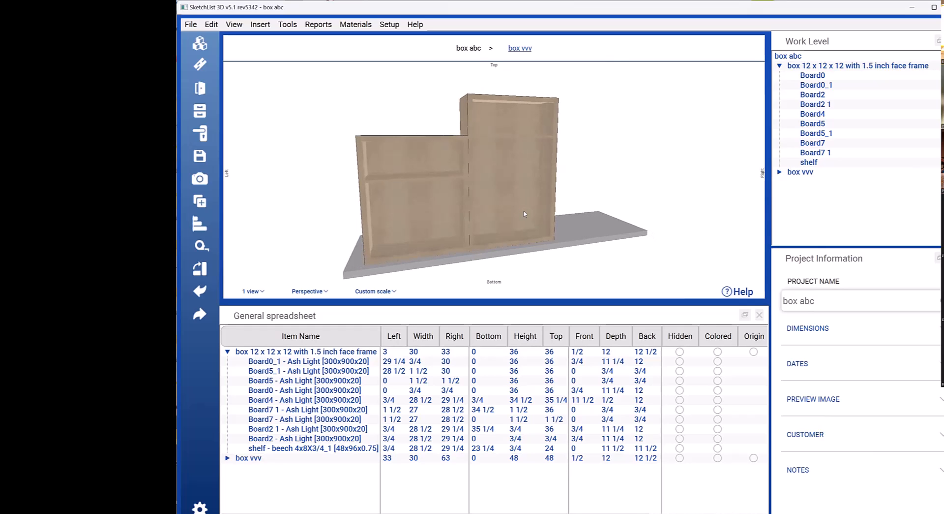
# Step: Compare the heights of box vvv and the original box, and undo the height change on box vvv
pyautogui.click(517, 172)
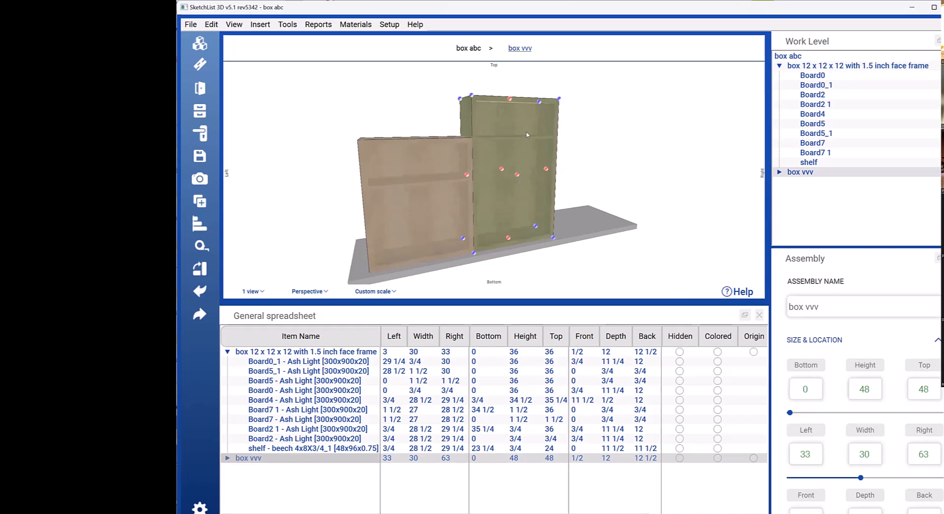
pyautogui.click(438, 203)
pyautogui.click(879, 388)
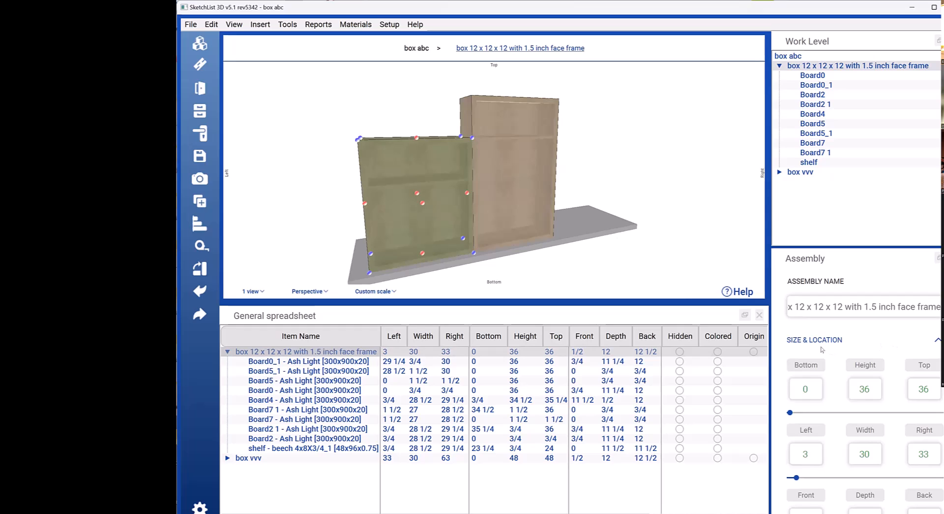
pyautogui.click(503, 210)
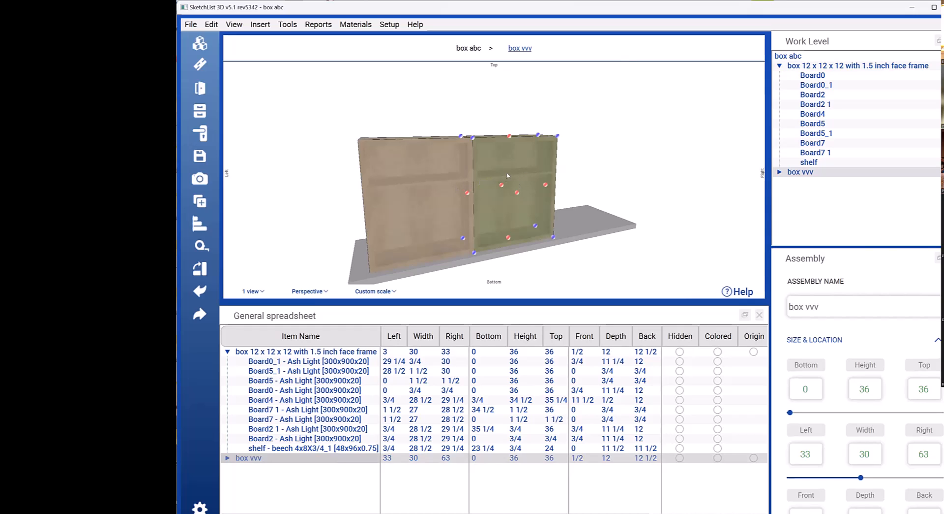
# Step: Move box vvv's resize zone between its shelf and top, and set the height to 48 from the top face
pyautogui.click(510, 137)
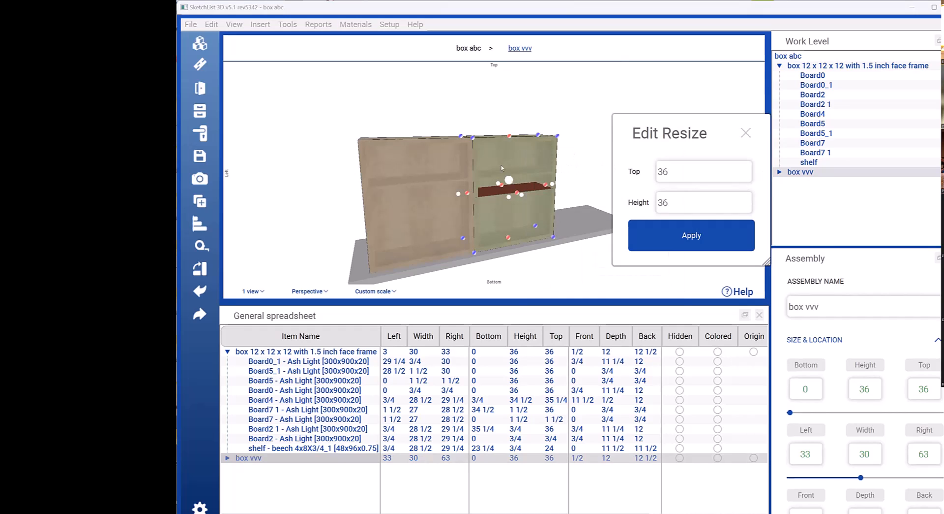
pyautogui.moveTo(497, 149); pyautogui.dragTo(497, 145)
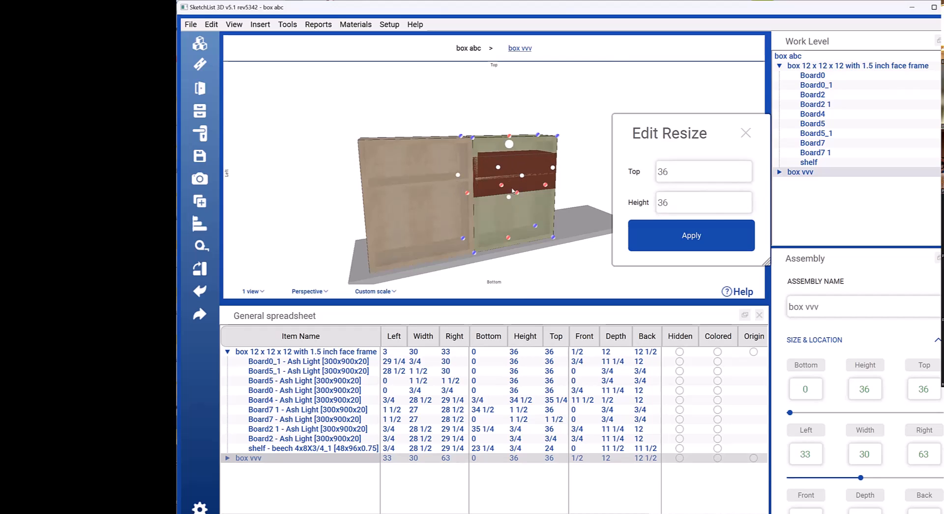
pyautogui.moveTo(509, 197); pyautogui.dragTo(508, 164)
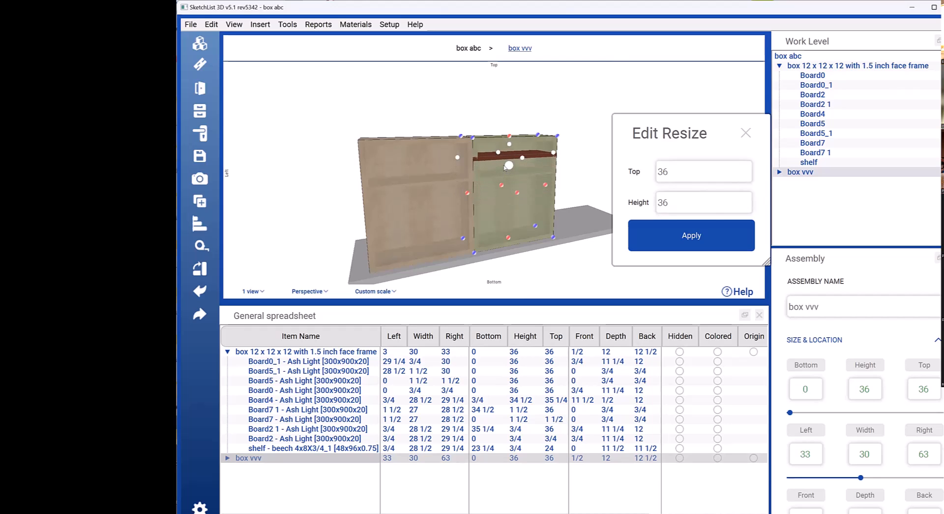
pyautogui.doubleClick(676, 198)
pyautogui.write('48')
pyautogui.click(632, 235)
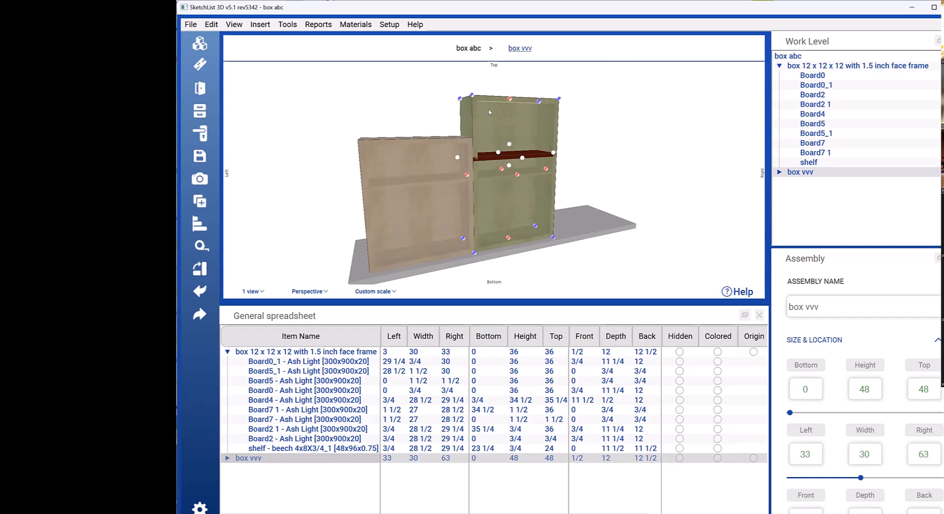
pyautogui.click(515, 124)
pyautogui.moveTo(492, 191); pyautogui.dragTo(476, 185)
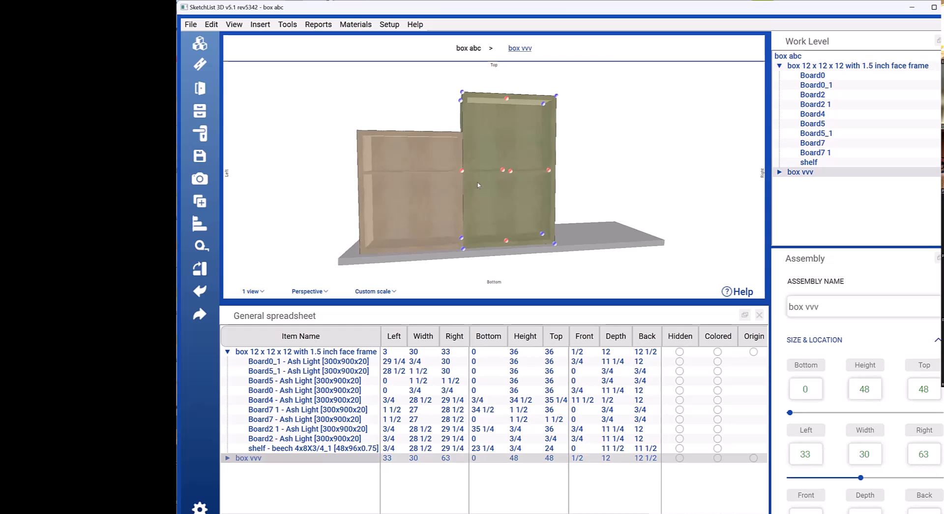
# Step: Clone and mirror the original 36-high box, placing the copy beyond box vvv with its left side at 67
pyautogui.click(592, 178)
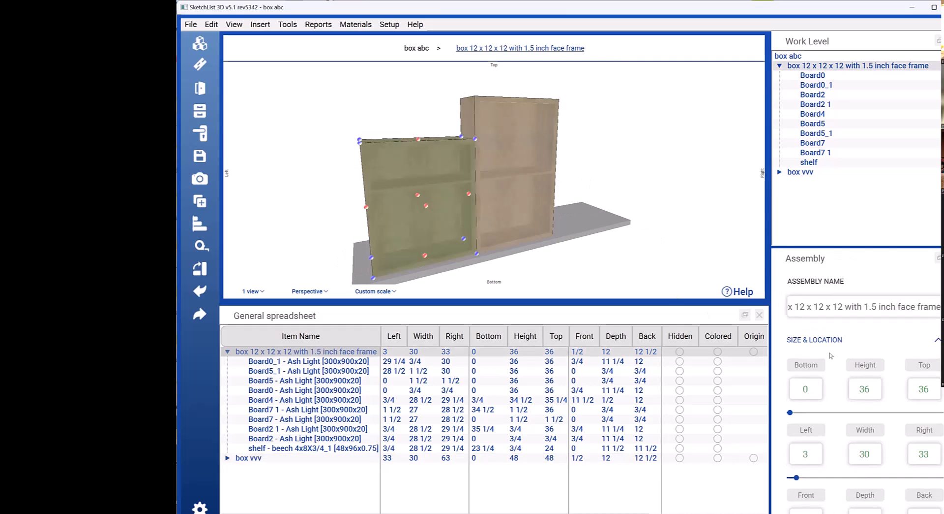
pyautogui.scroll(-5, 836, 362)
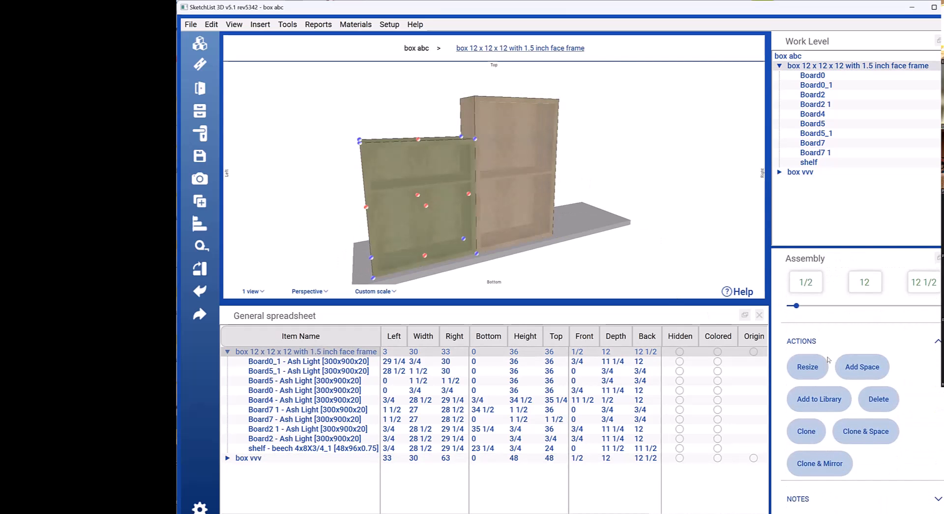
pyautogui.click(818, 460)
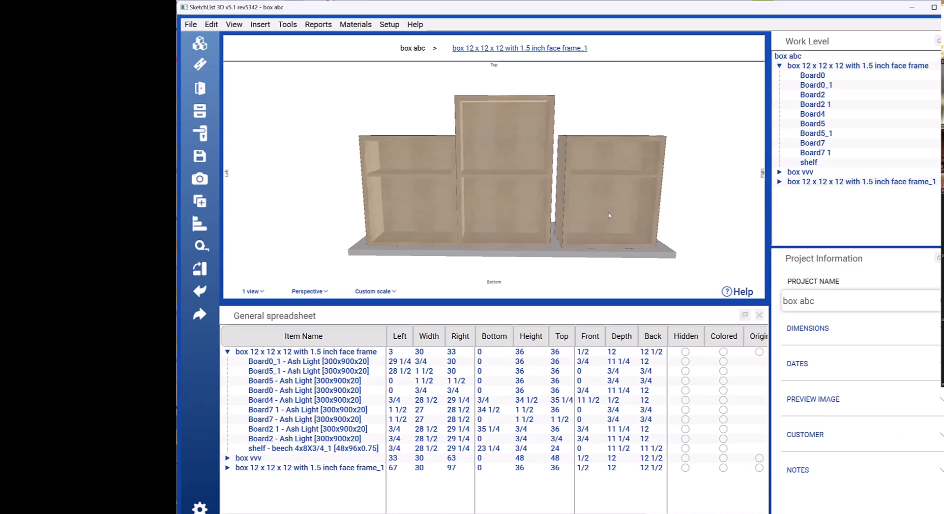
# Step: Resize box vvv from its right face to 67, matching the mirrored box's left position and closing the gap
pyautogui.click(574, 203)
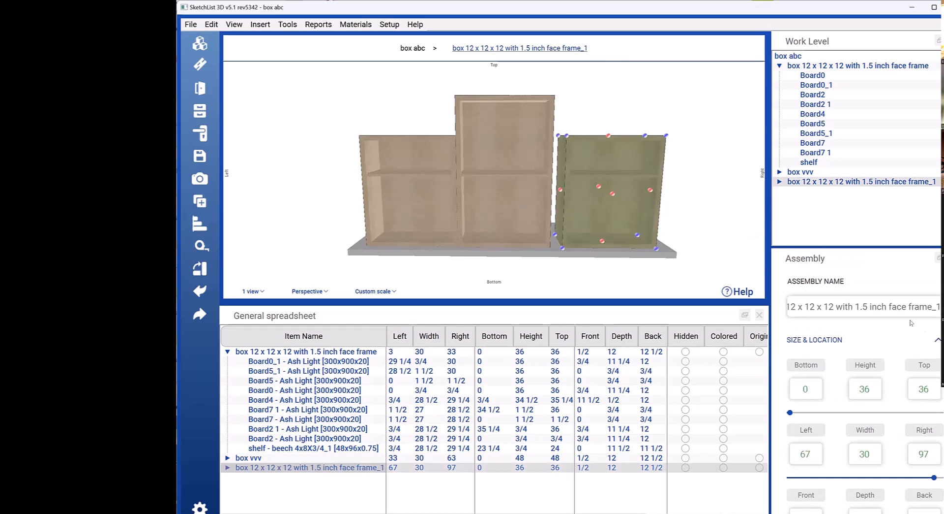
pyautogui.scroll(-1, 924, 327)
pyautogui.click(806, 418)
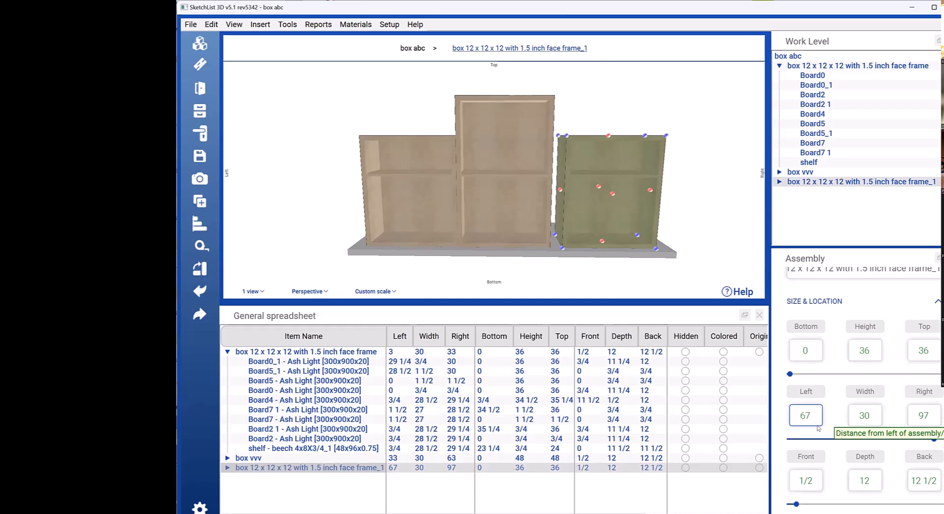
pyautogui.click(507, 182)
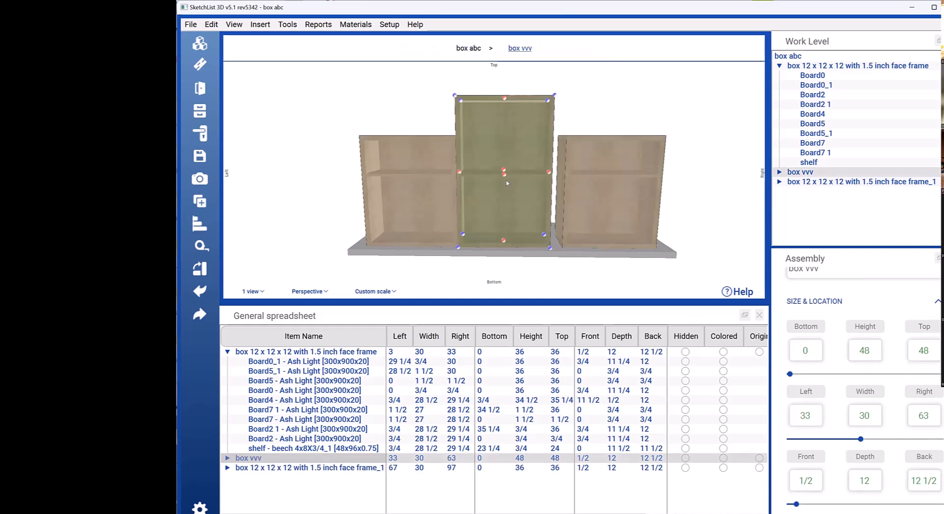
pyautogui.click(549, 172)
pyautogui.doubleClick(629, 241)
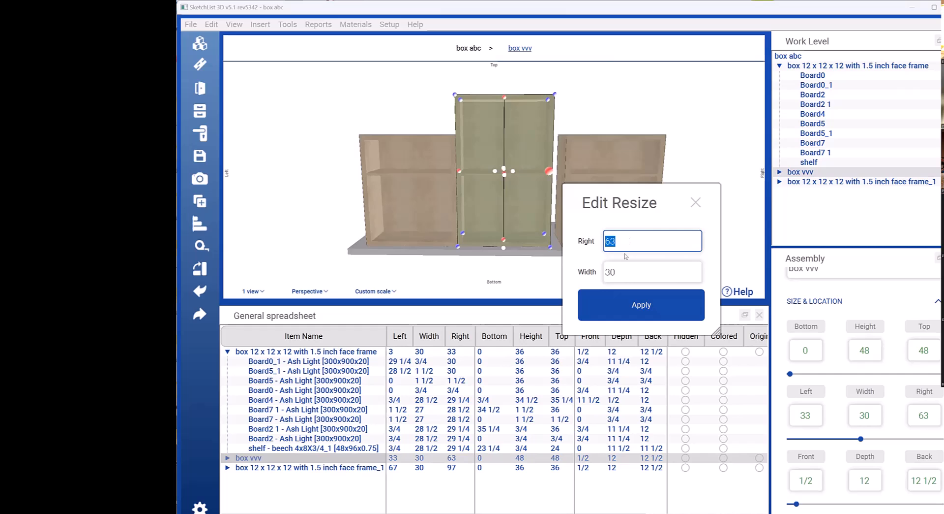
pyautogui.write('67')
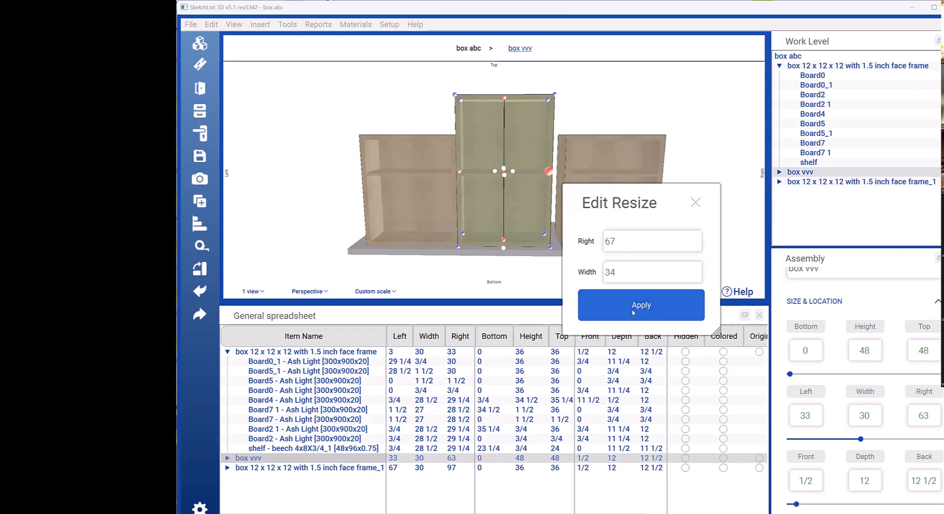
pyautogui.click(635, 307)
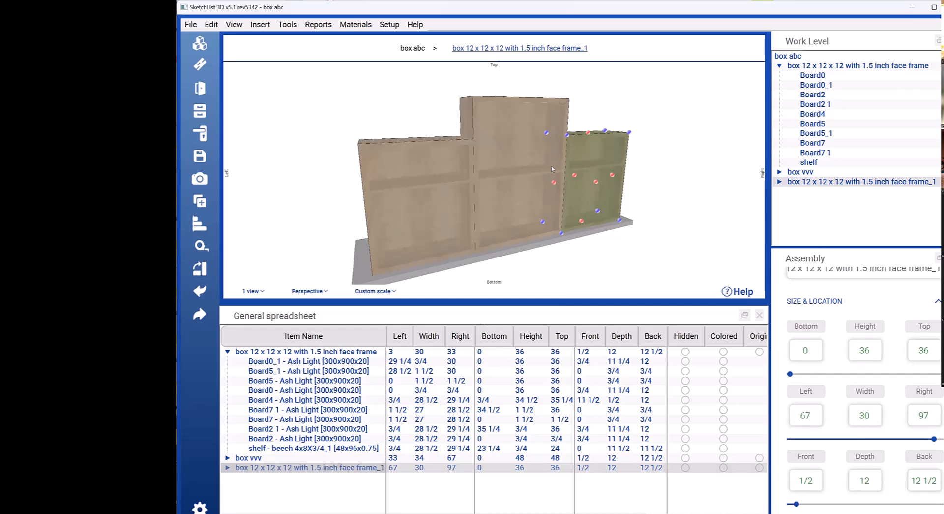
# Step: Enter box vvv and open the details of its back board, Board4
pyautogui.click(539, 226)
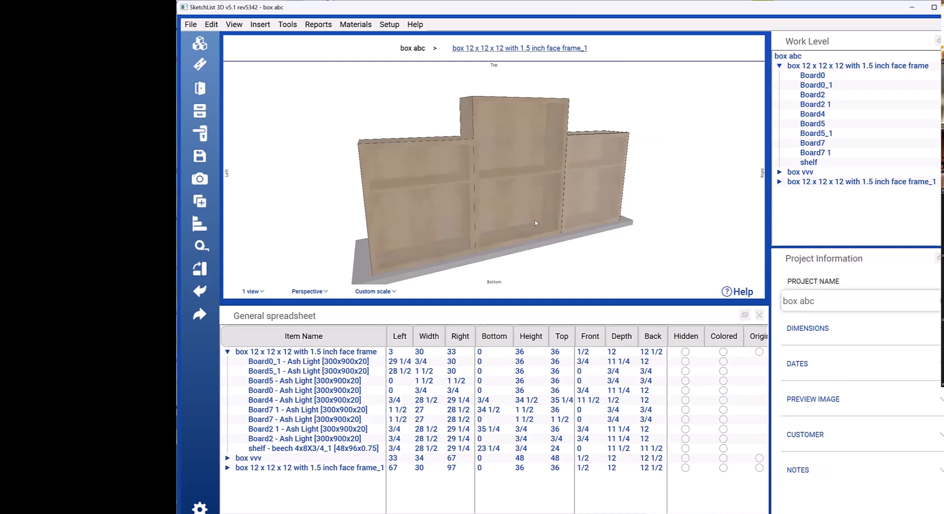
pyautogui.click(522, 211)
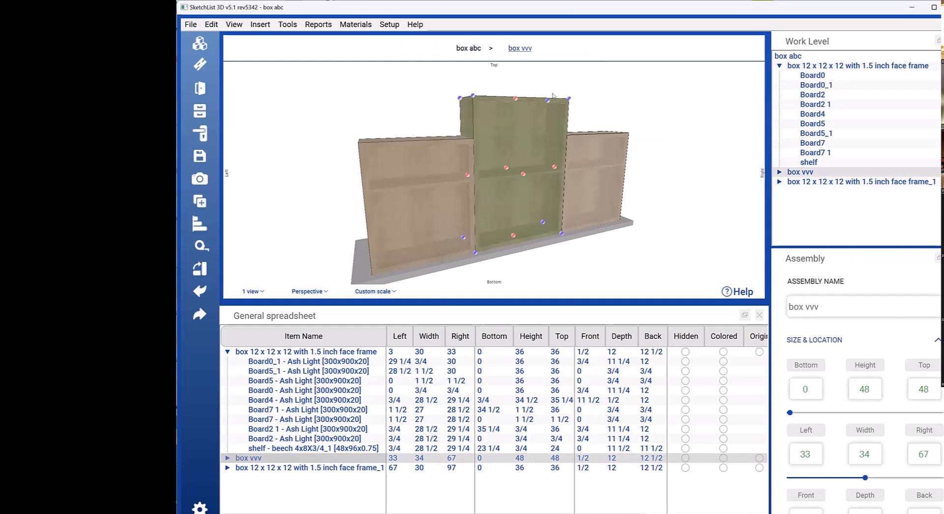
pyautogui.click(519, 50)
pyautogui.scroll(-3, 828, 277)
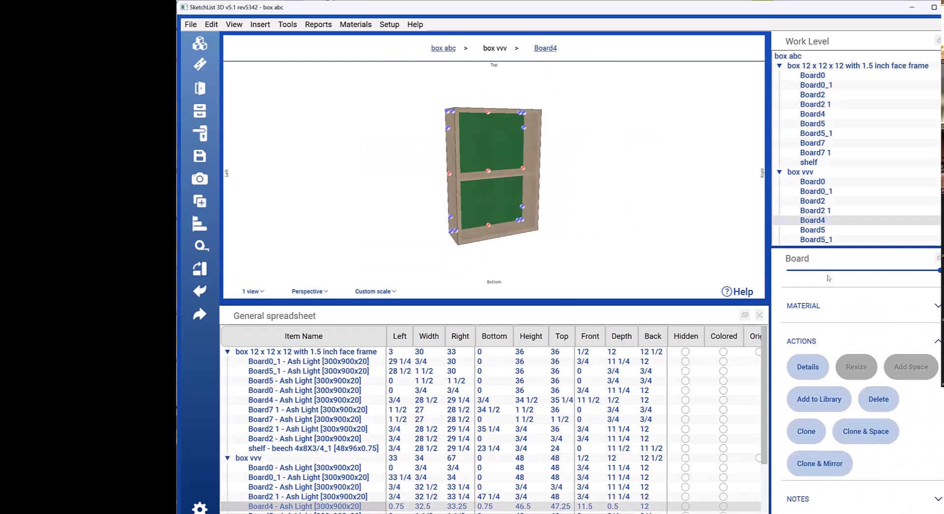
pyautogui.click(807, 367)
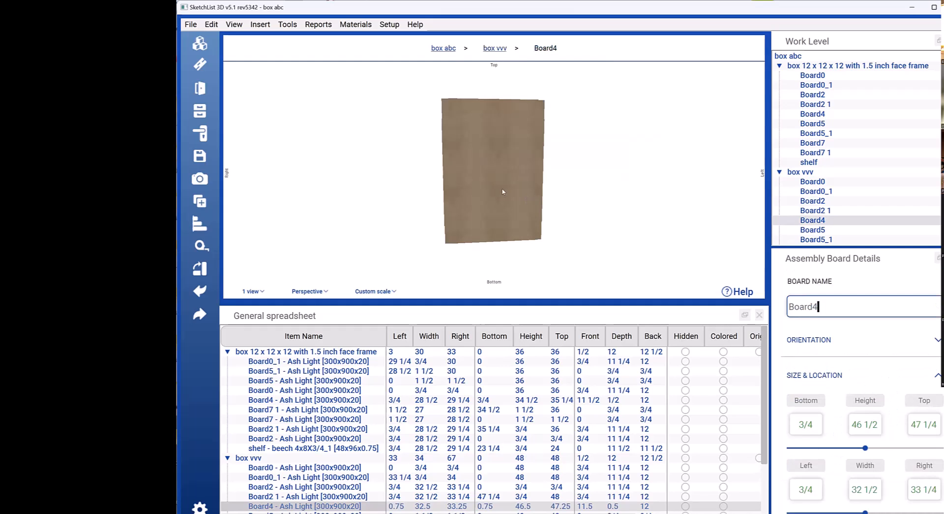
# Step: Add a circular hole to Board4's back surface at point A 6, point B 6, with diameter 2 and depth 1/2
pyautogui.scroll(-2, 857, 324)
pyautogui.scroll(-6, 857, 324)
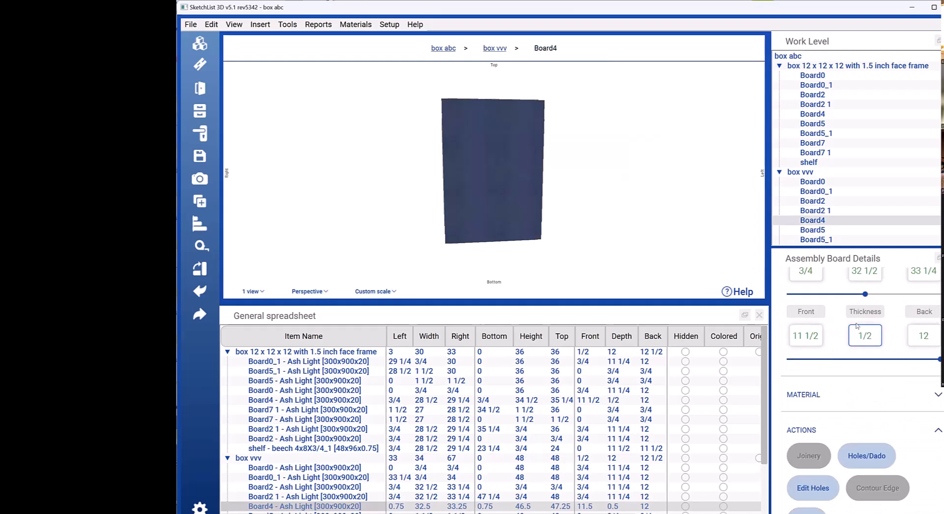
pyautogui.click(874, 401)
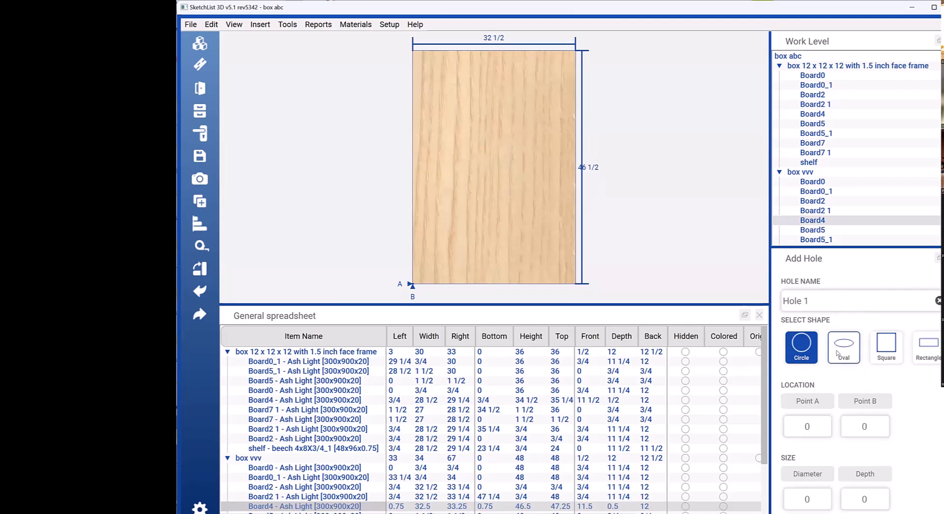
pyautogui.click(815, 418)
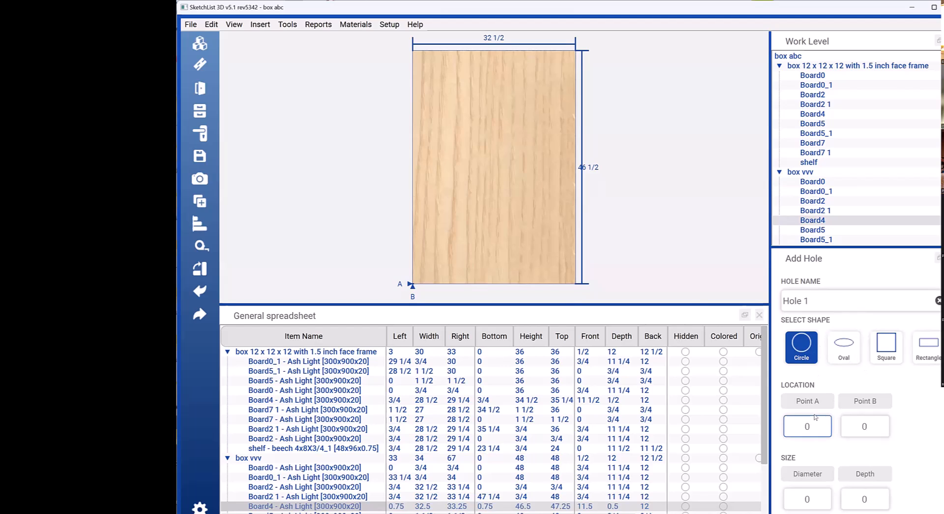
pyautogui.doubleClick(815, 418)
pyautogui.write('6')
pyautogui.press('Tab')
pyautogui.write('6')
pyautogui.press('Tab')
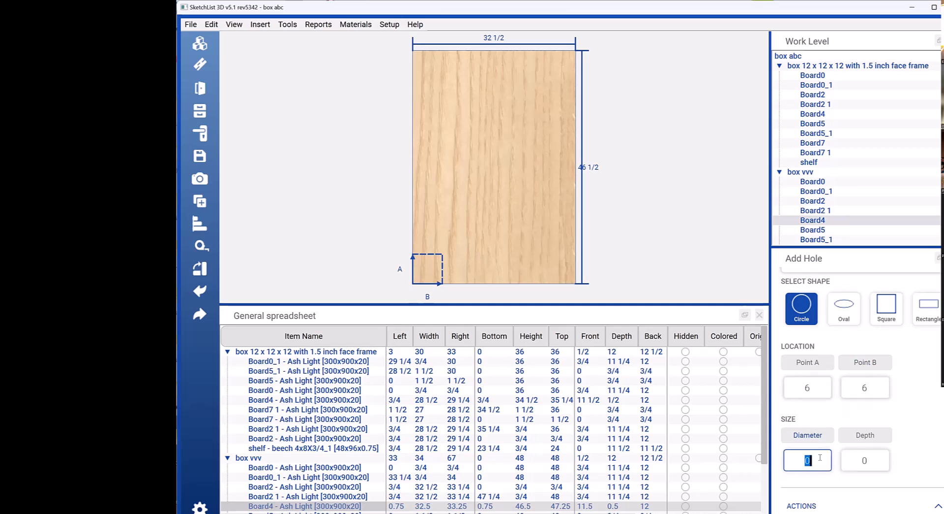
pyautogui.write('2')
pyautogui.press('Tab')
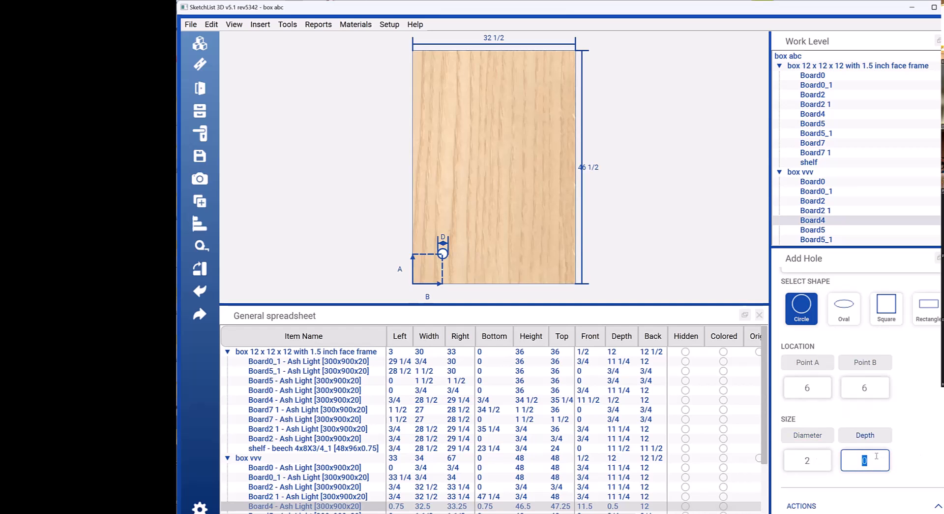
pyautogui.write('3/4')
pyautogui.press('Tab')
pyautogui.scroll(-3, 937, 447)
pyautogui.click(815, 499)
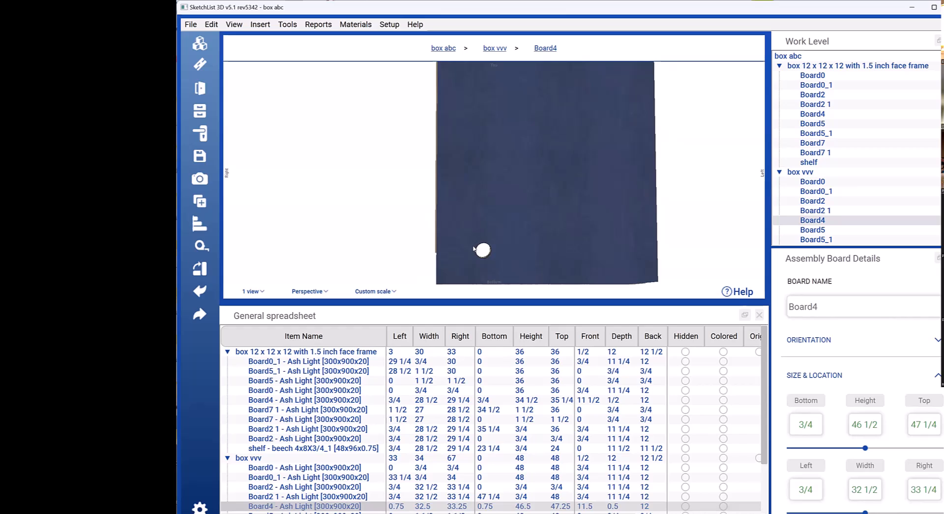
# Step: Clone and space Hole 1 upward from the bottom of Board4 to form a vertical column of eight holes
pyautogui.moveTo(437, 259); pyautogui.dragTo(446, 261, button='middle')
pyautogui.moveTo(537, 225); pyautogui.dragTo(523, 216, button='middle')
pyautogui.scroll(-5, 807, 368)
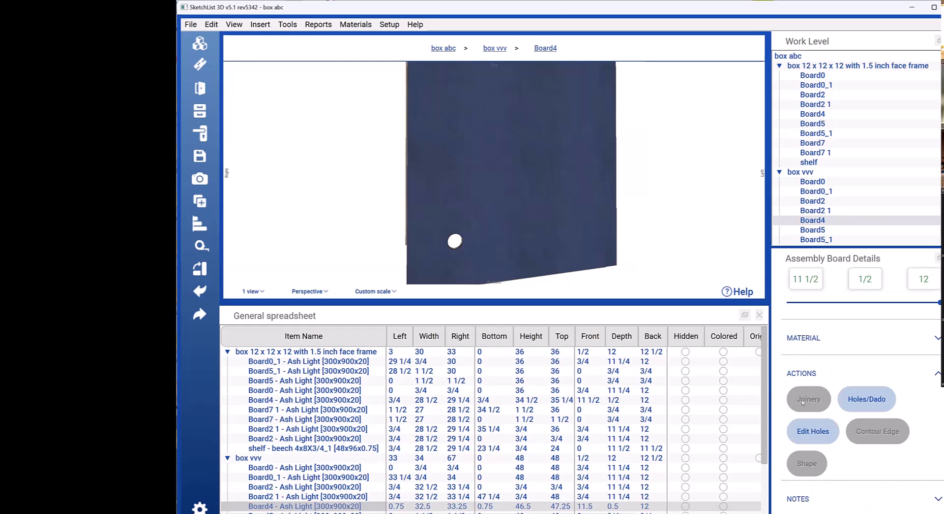
pyautogui.click(814, 431)
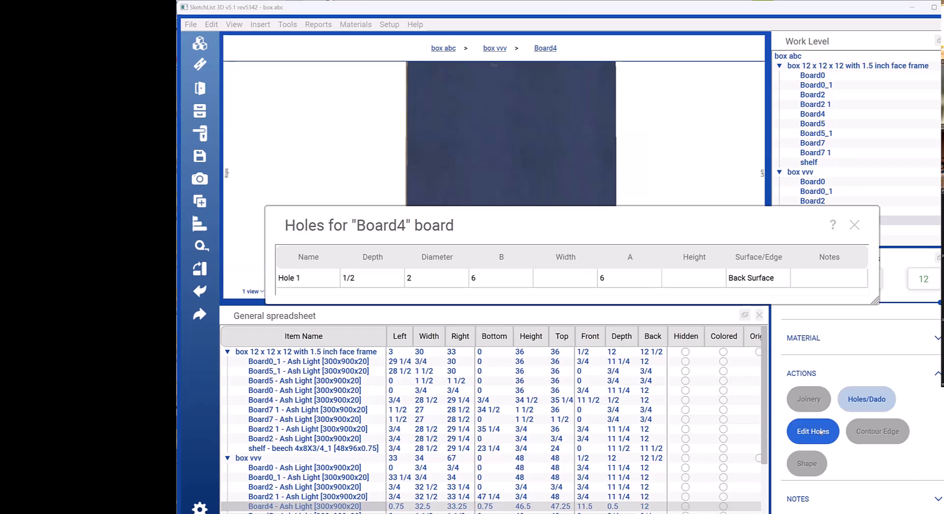
pyautogui.rightClick(497, 278)
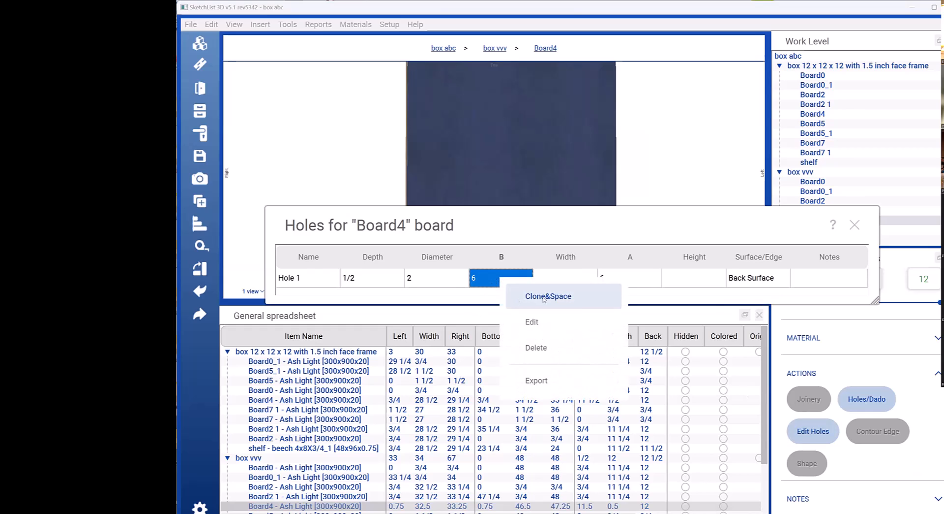
pyautogui.click(544, 296)
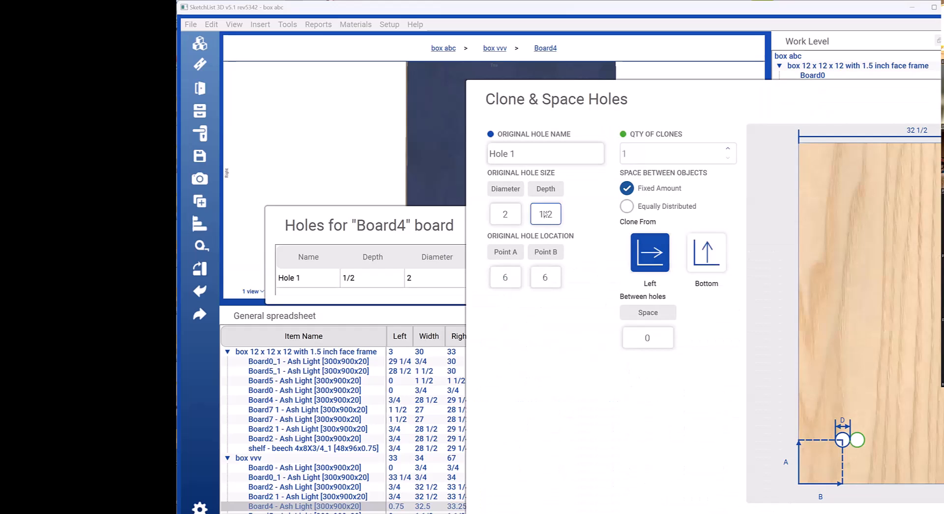
pyautogui.click(714, 253)
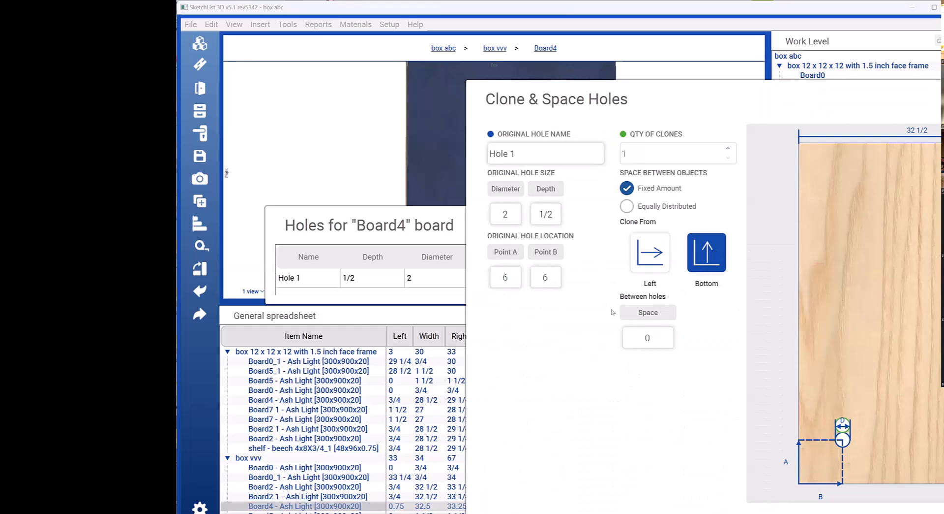
pyautogui.click(661, 336)
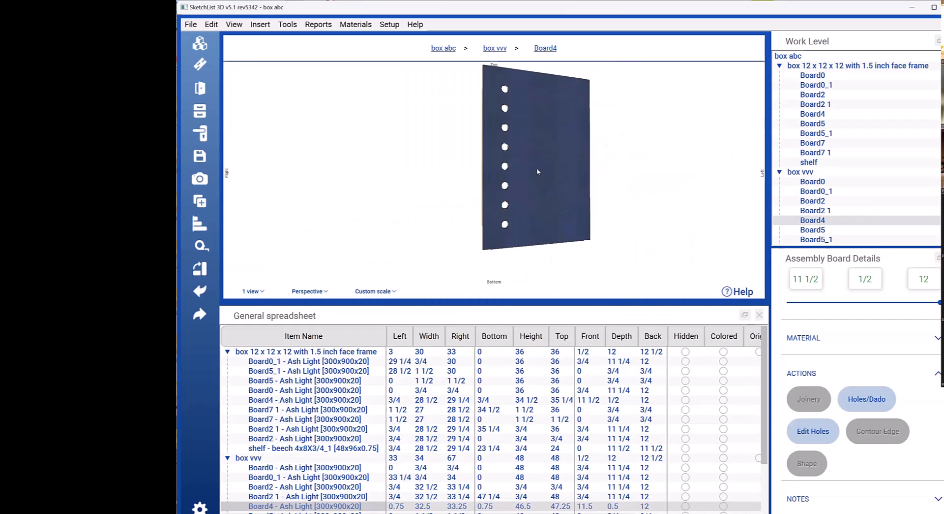
pyautogui.moveTo(537, 171); pyautogui.dragTo(527, 198, button='middle')
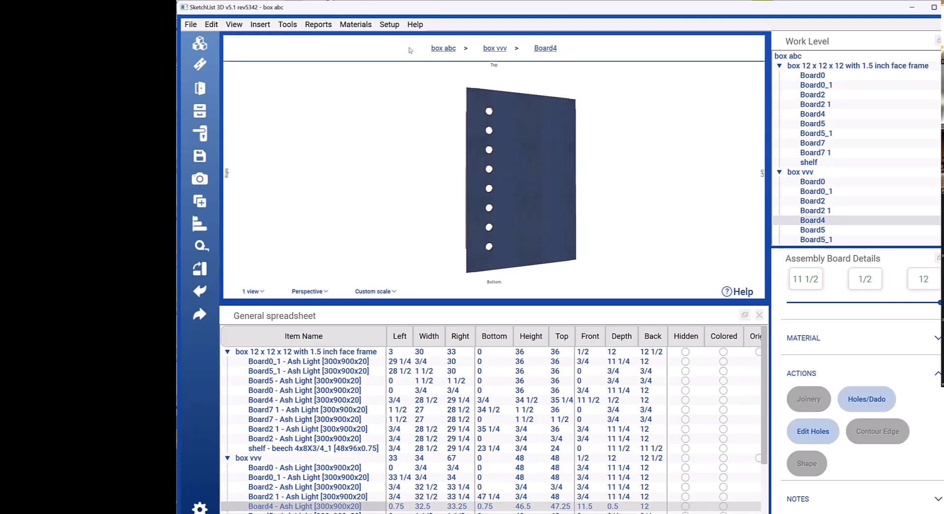
# Step: Start a new sheet goods material in the materials library and name it thurady
pyautogui.click(361, 24)
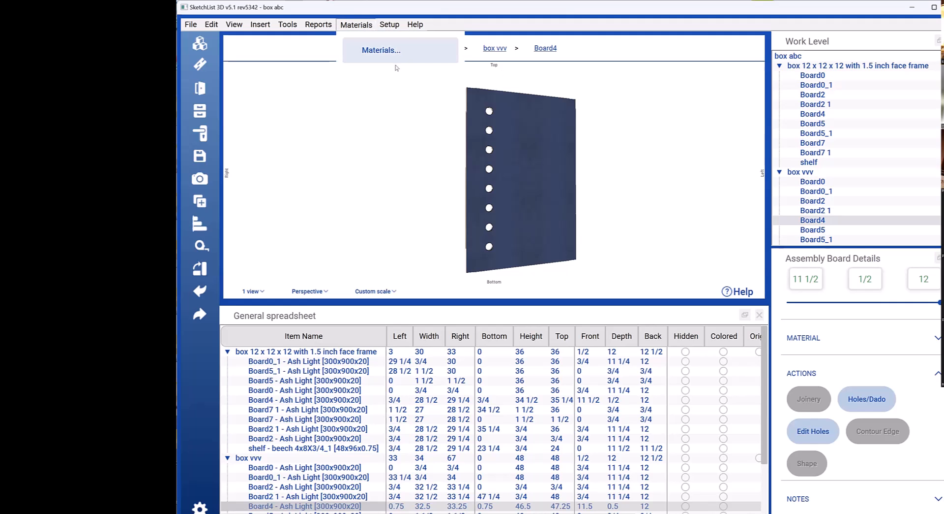
pyautogui.click(386, 49)
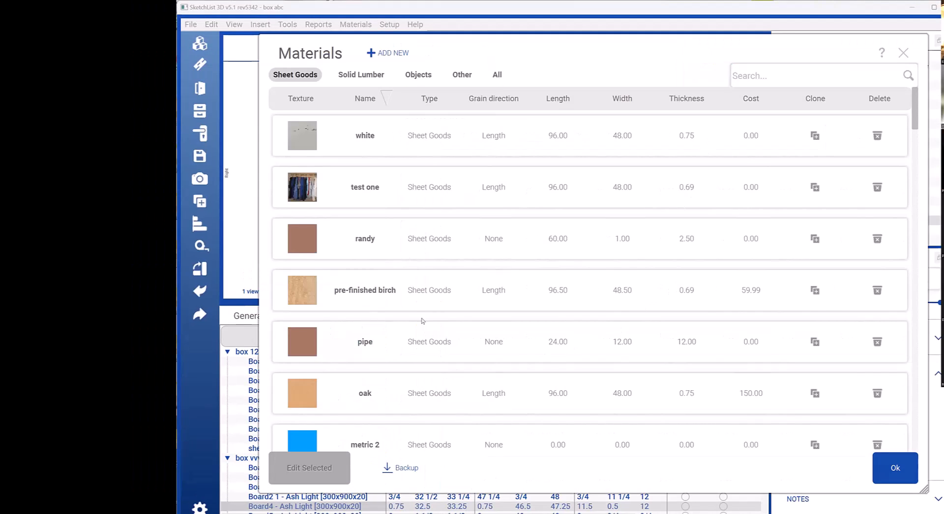
pyautogui.click(380, 57)
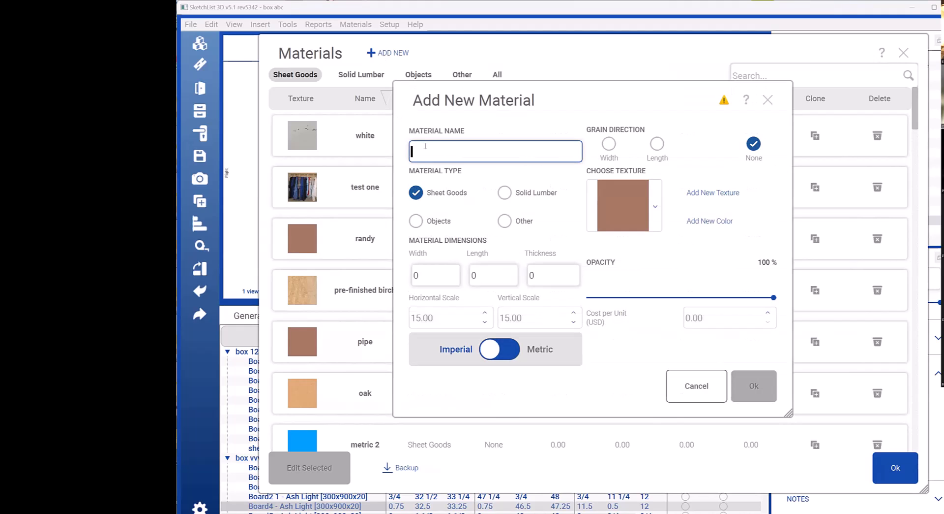
pyautogui.write('thurady')
# Step: Set the thurady material's dimensions to width 48, length 96 and thickness 3/4
pyautogui.click(439, 274)
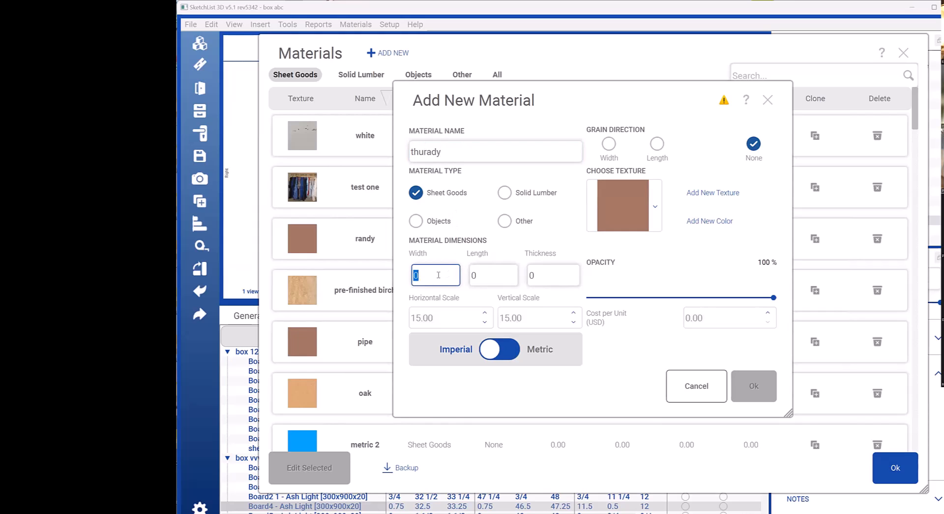
pyautogui.write('48')
pyautogui.click(481, 274)
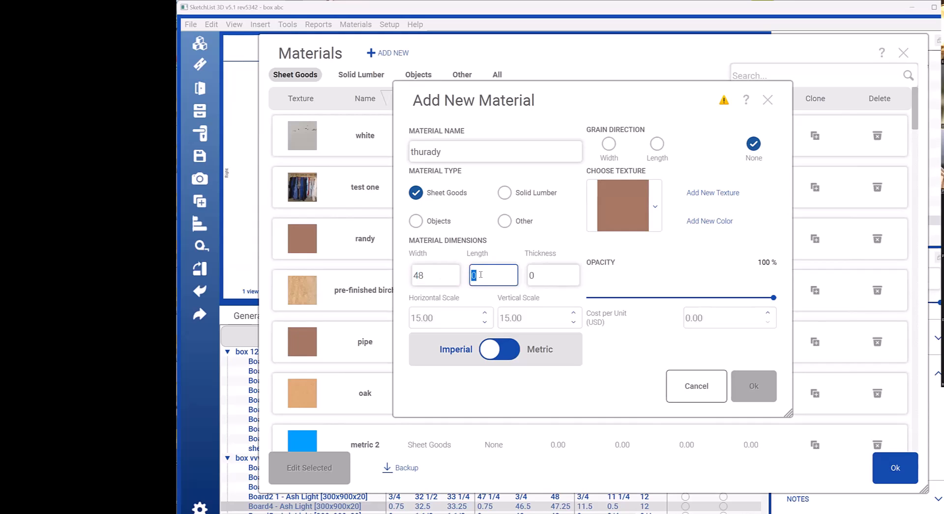
pyautogui.write('96')
pyautogui.click(541, 274)
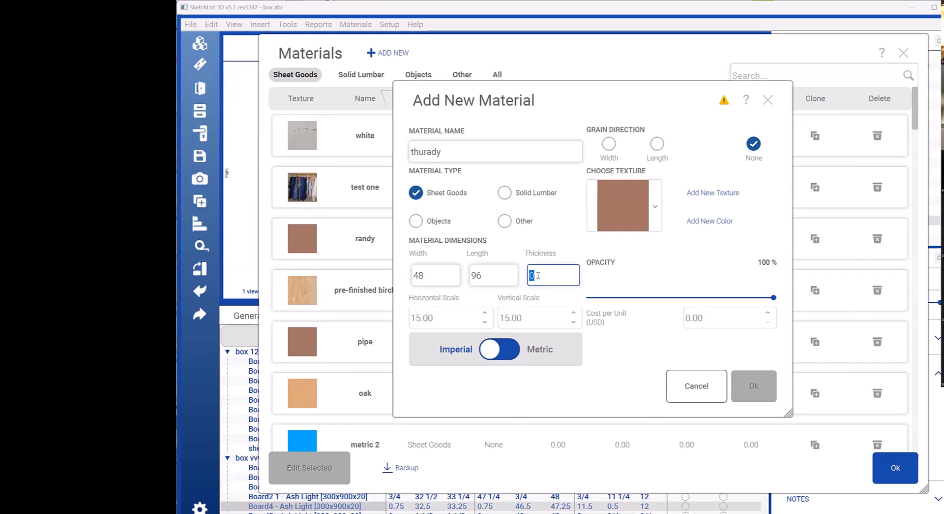
pyautogui.write('3/4')
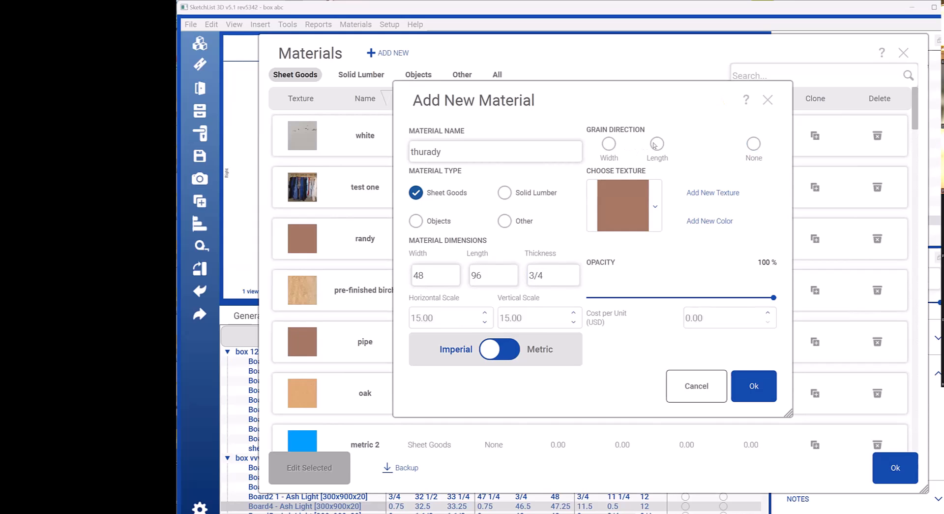
# Step: Set the new material's grain direction to Length and browse the existing textures without choosing one
pyautogui.click(655, 145)
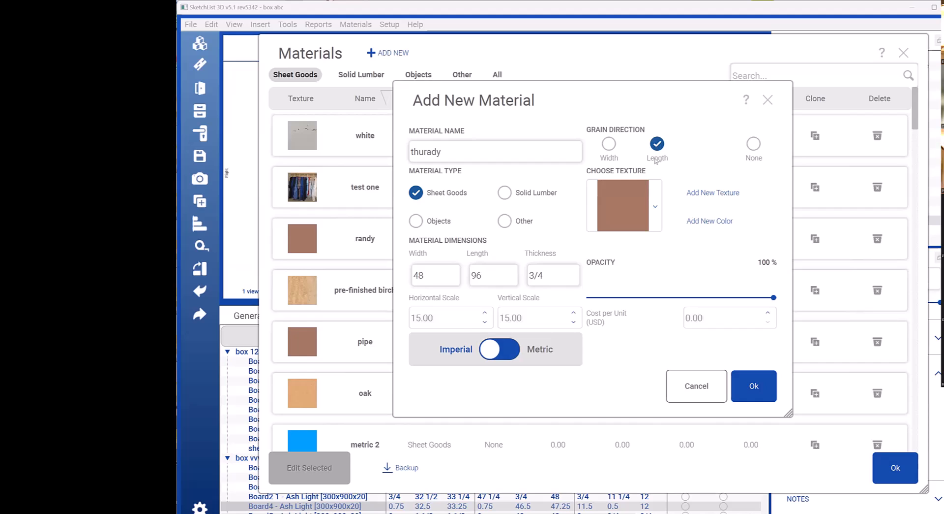
pyautogui.click(655, 204)
pyautogui.scroll(-8, 632, 323)
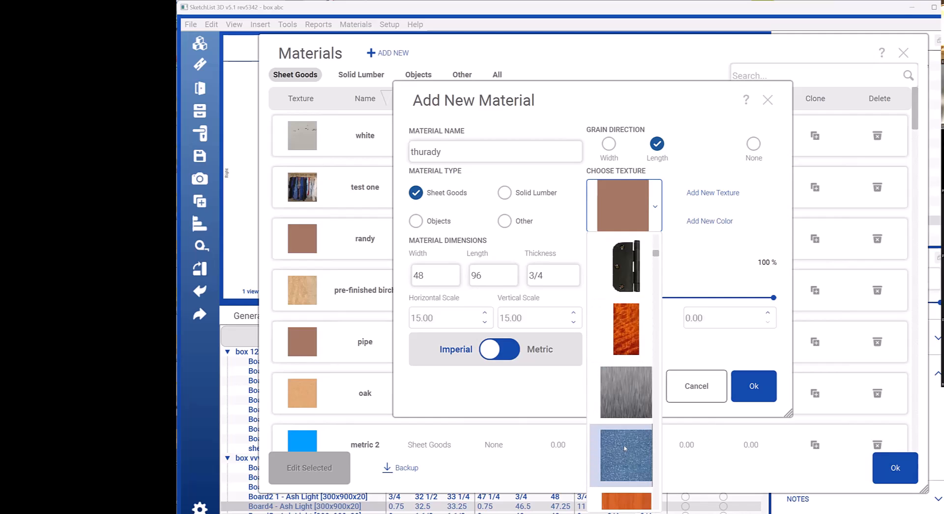
pyautogui.scroll(-3, 631, 394)
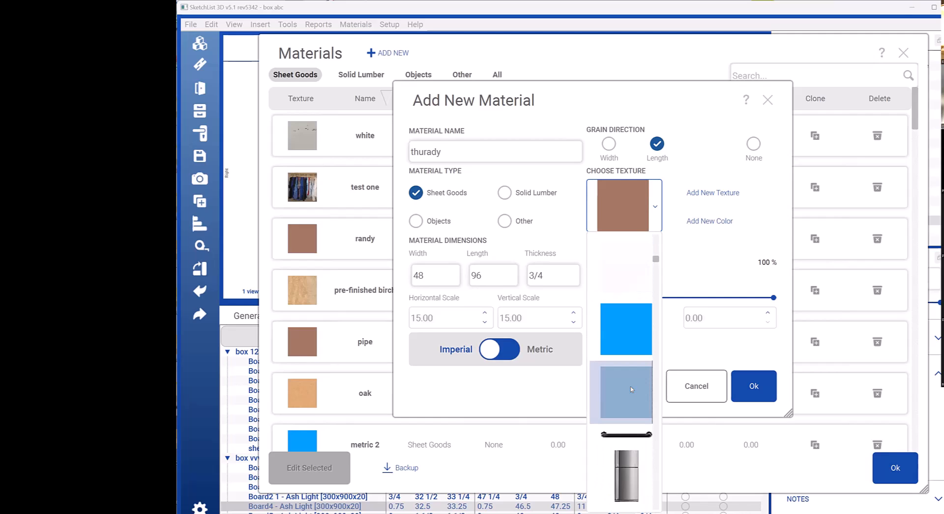
pyautogui.scroll(-5, 631, 385)
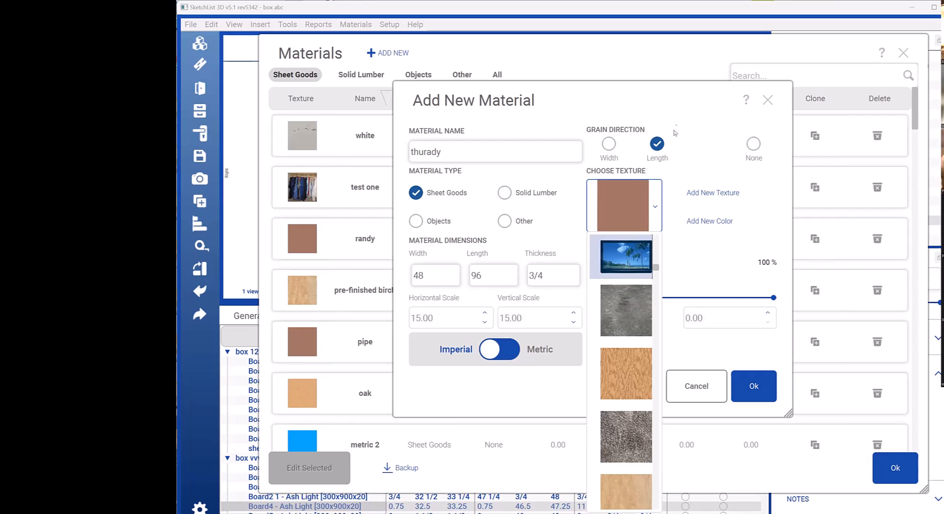
pyautogui.click(692, 125)
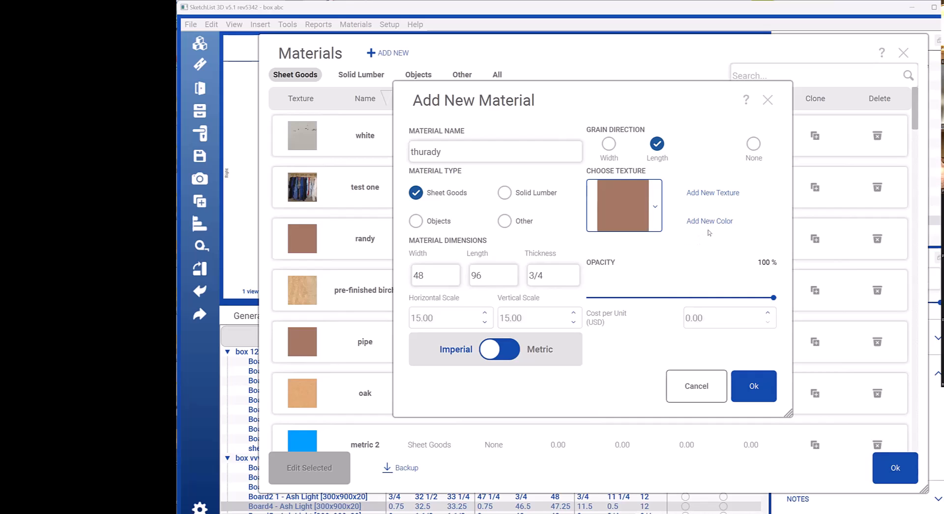
# Step: Add the picture file shelf 2 doors as a new texture for the thurady material
pyautogui.click(715, 194)
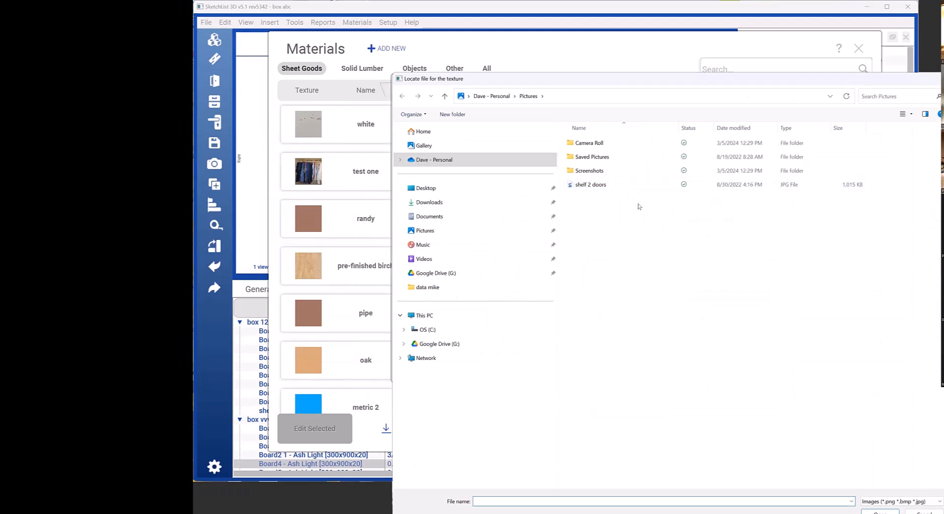
pyautogui.click(588, 185)
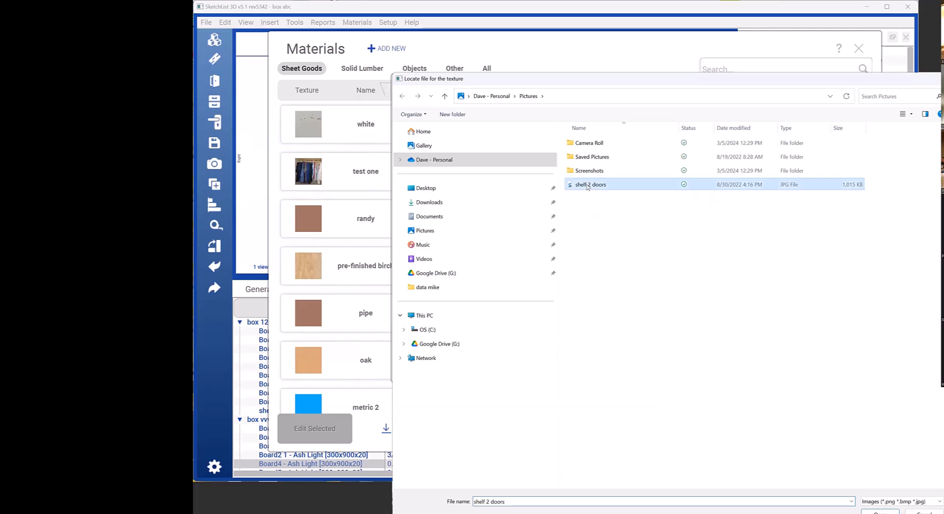
pyautogui.doubleClick(590, 185)
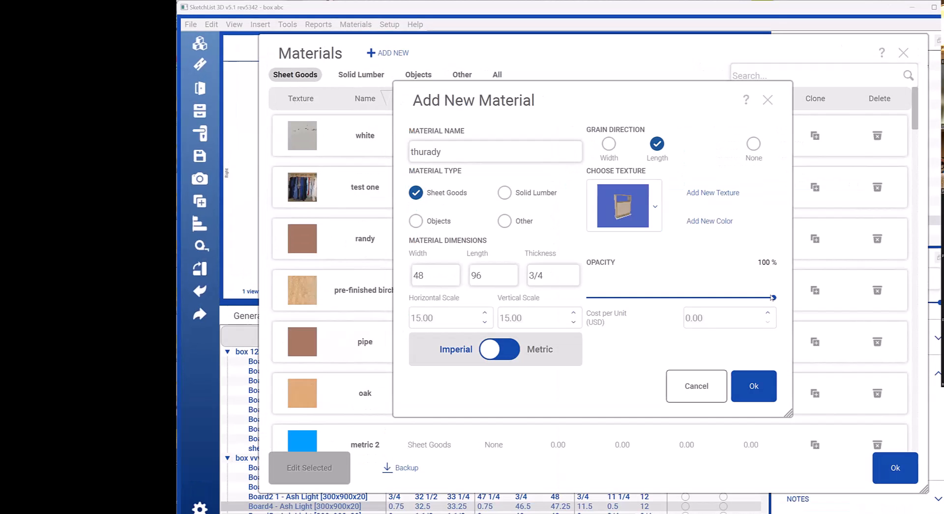
# Step: Lower the thurady material's opacity slightly and save the material
pyautogui.moveTo(751, 302)
pyautogui.mouseDown()
pyautogui.moveTo(610, 302)
pyautogui.moveTo(738, 307)
pyautogui.mouseUp()
pyautogui.moveTo(739, 298); pyautogui.dragTo(731, 297)
pyautogui.moveTo(732, 297); pyautogui.dragTo(737, 296)
pyautogui.click(748, 383)
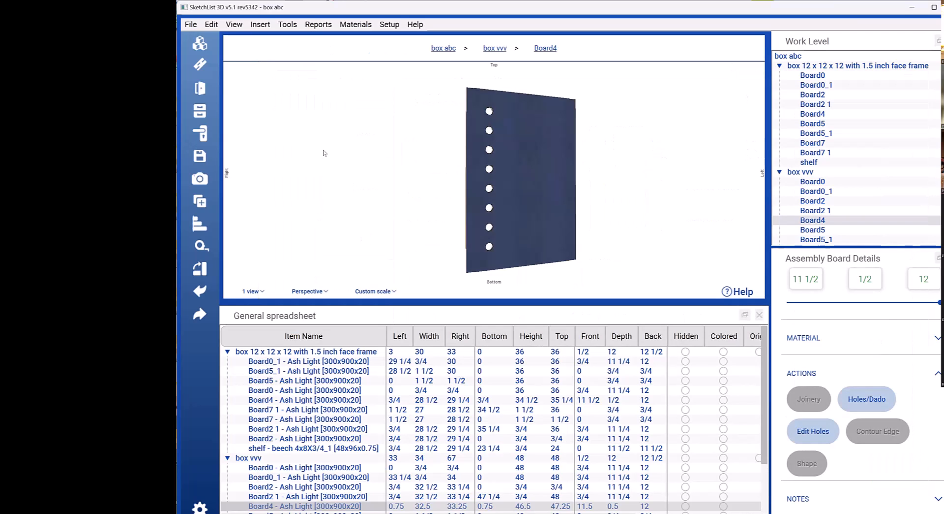
# Step: Return to the box abc level and start a new shop drawing of the whole cabinet
pyautogui.click(448, 48)
pyautogui.click(288, 24)
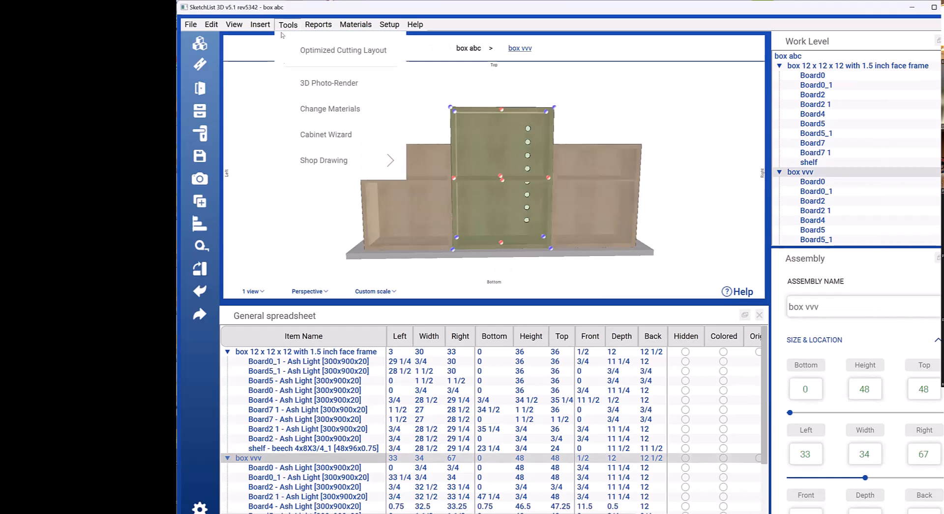
pyautogui.moveTo(338, 159)
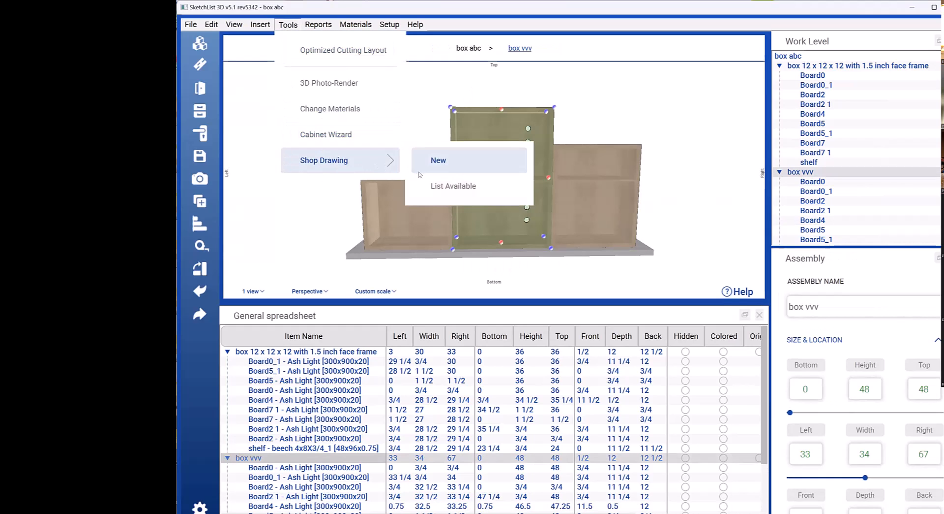
pyautogui.click(445, 160)
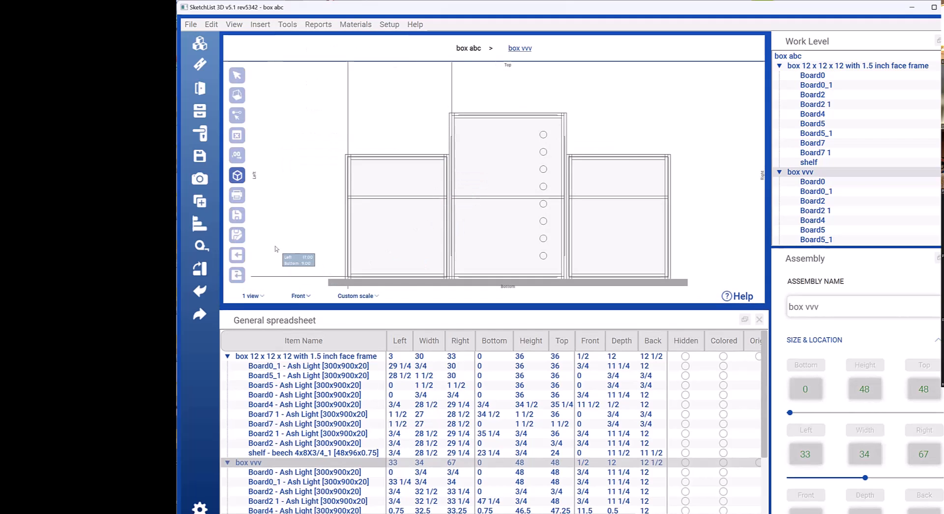
# Step: Check the shop drawing from the back and the top, and return to the front view
pyautogui.click(300, 296)
pyautogui.click(305, 174)
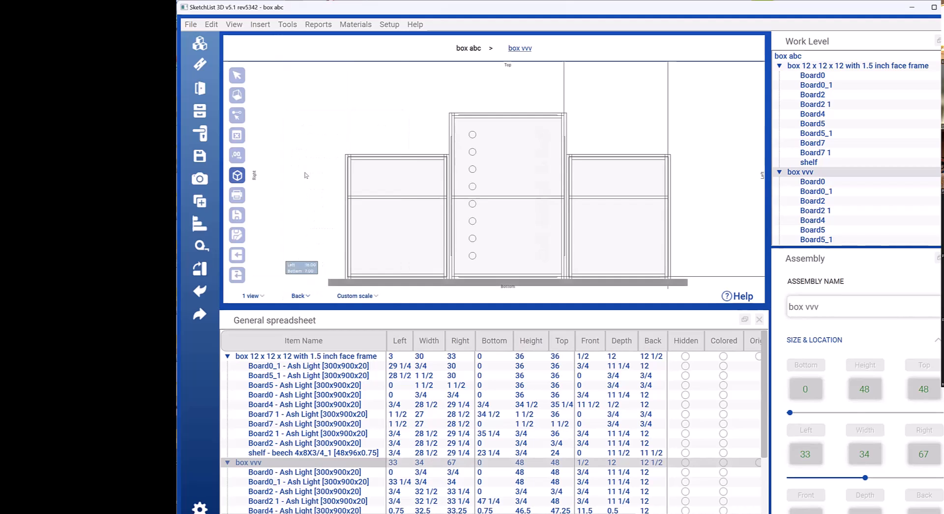
pyautogui.click(311, 297)
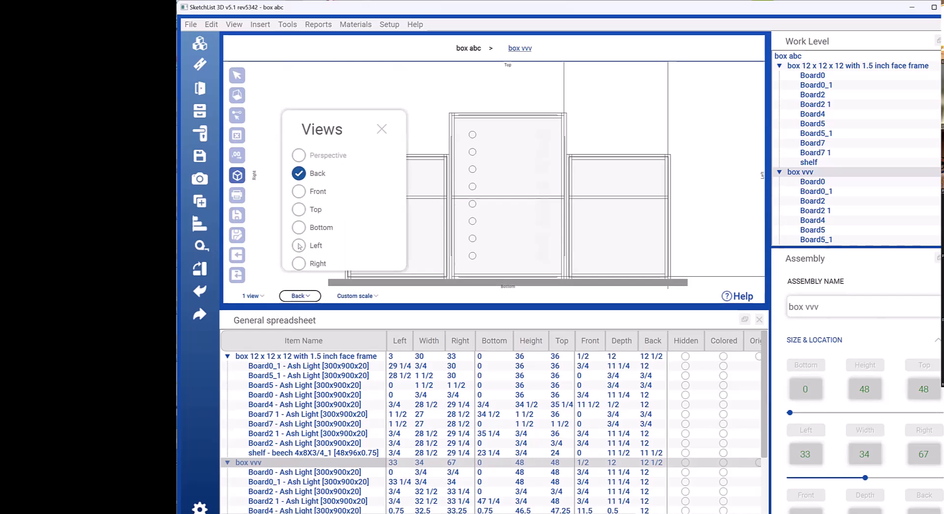
pyautogui.click(298, 209)
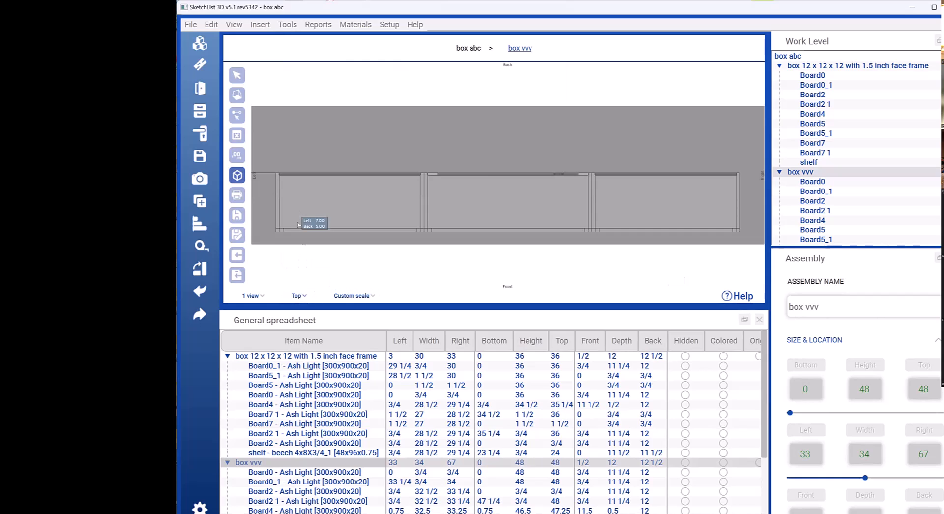
pyautogui.click(303, 296)
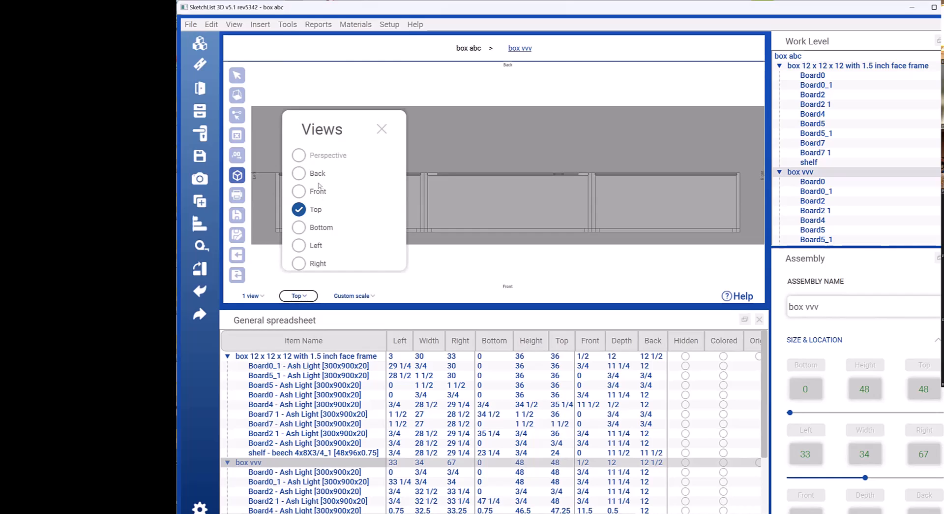
pyautogui.click(296, 192)
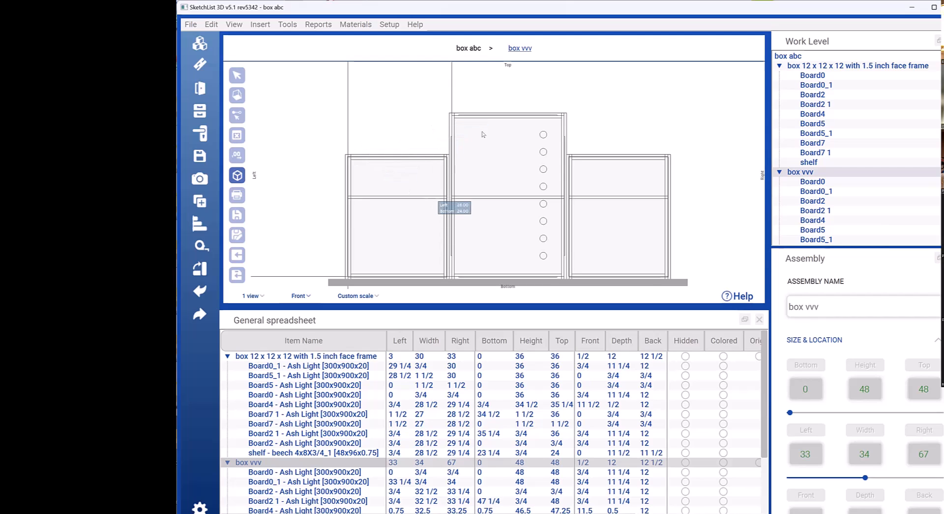
# Step: Dimension the widths of all three boxes above the cabinet and the heights of the middle and right boxes
pyautogui.click(235, 100)
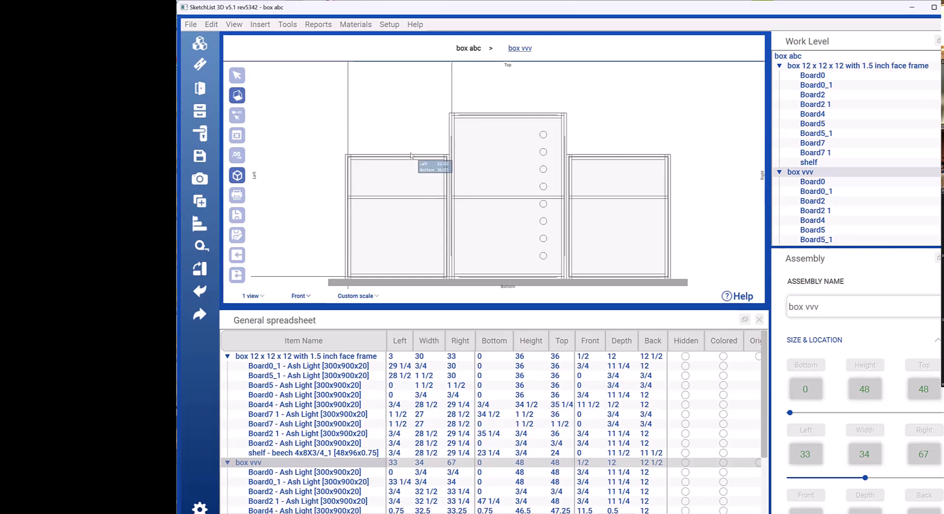
pyautogui.moveTo(412, 157); pyautogui.dragTo(417, 89)
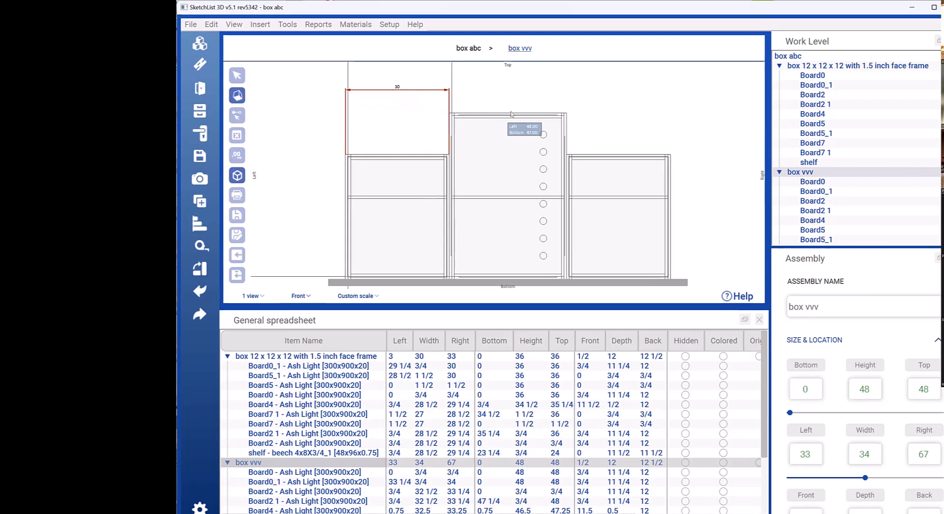
pyautogui.moveTo(513, 113); pyautogui.dragTo(515, 87)
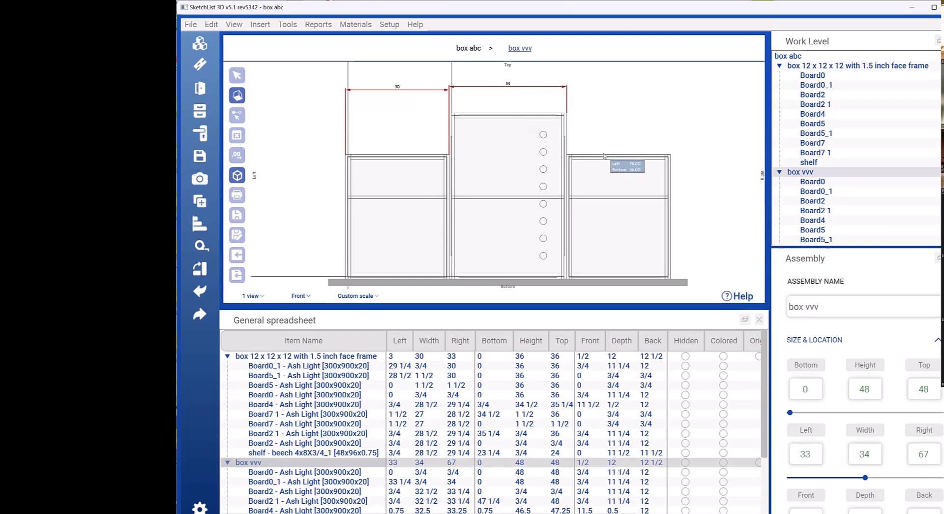
pyautogui.moveTo(605, 157); pyautogui.dragTo(602, 91)
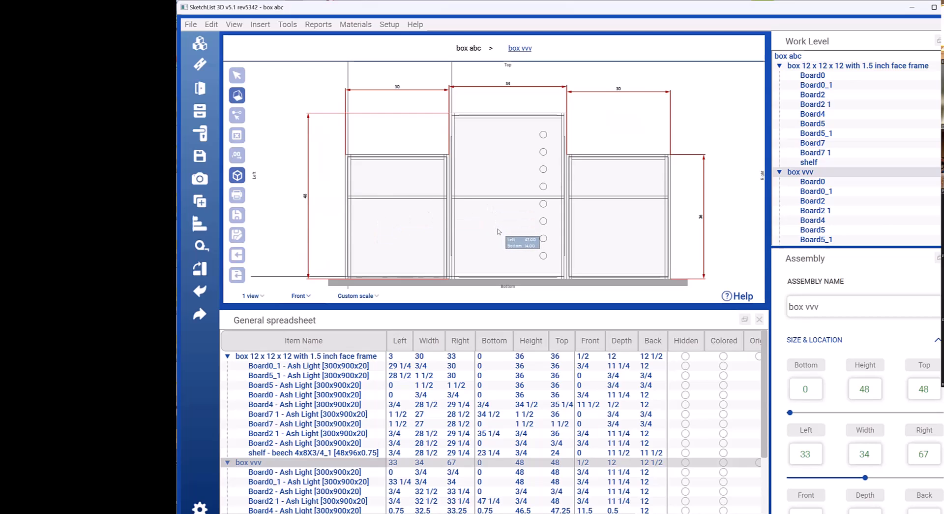
# Step: Enter the shelf of box vvv in the shop drawing and dimension its width above the shelf
pyautogui.scroll(-2, 856, 189)
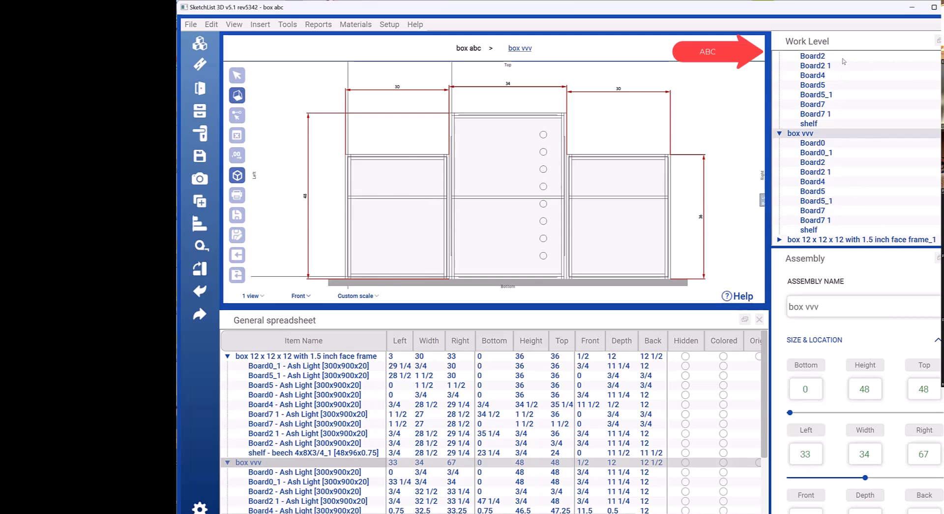
pyautogui.click(810, 230)
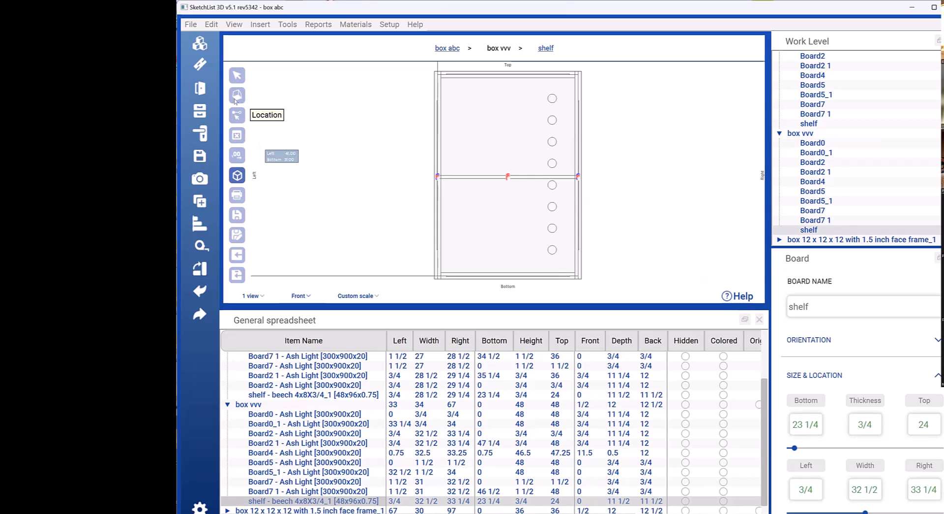
pyautogui.click(518, 175)
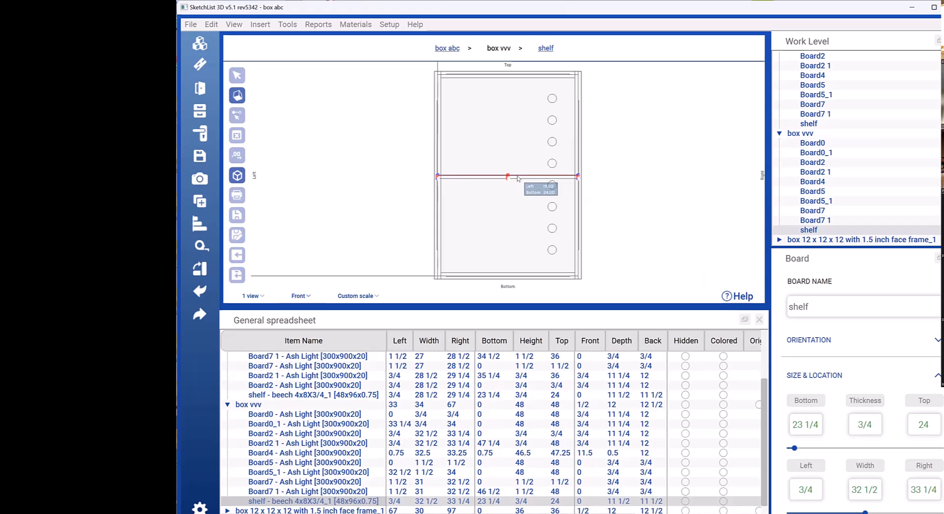
pyautogui.click(513, 144)
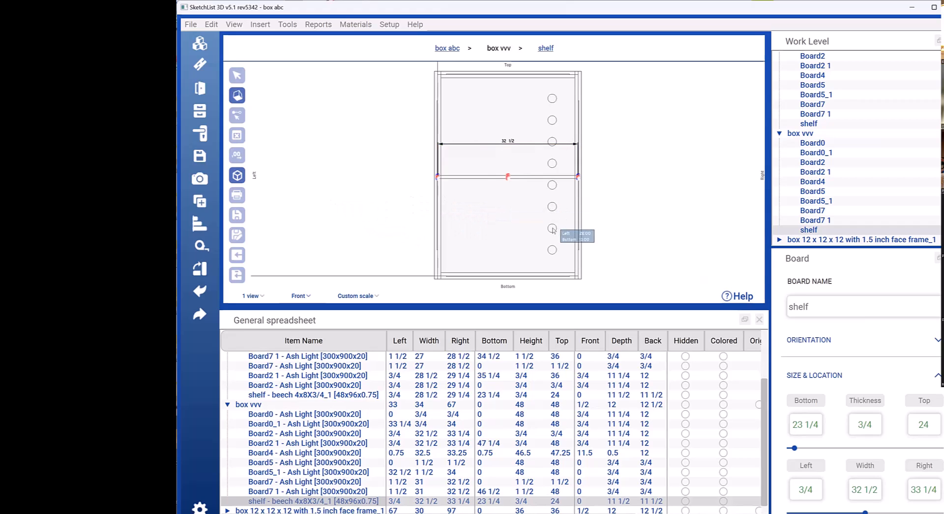
# Step: Add location dimensions between the lowest two holes and between the third and fourth holes from the bottom
pyautogui.click(237, 116)
pyautogui.click(552, 250)
pyautogui.click(553, 228)
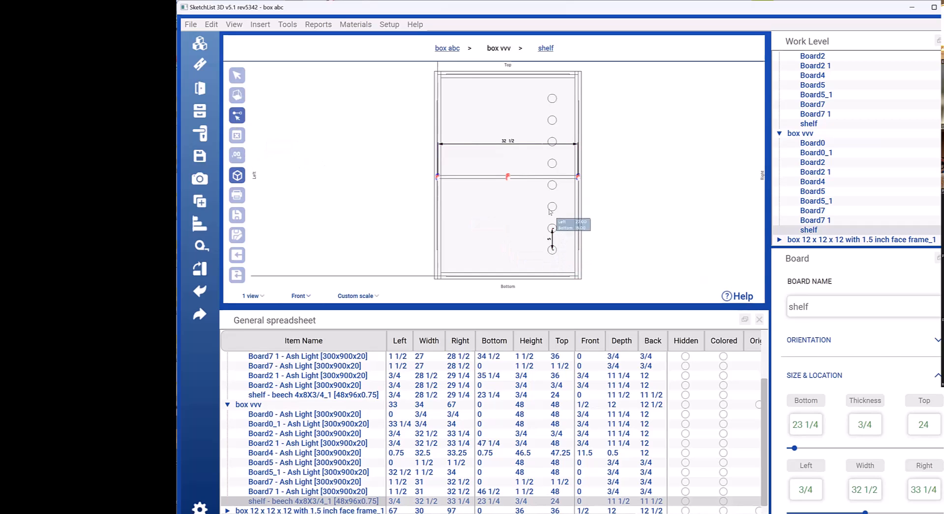
pyautogui.click(552, 185)
pyautogui.click(552, 207)
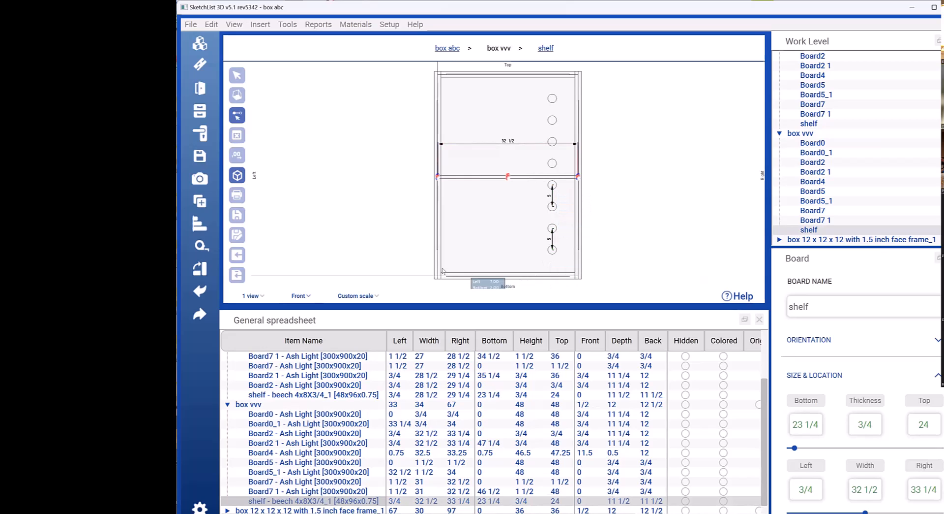
# Step: Dimension the inside width along the box's base and the shelf's height, placing the height dimension left of the box
pyautogui.click(574, 272)
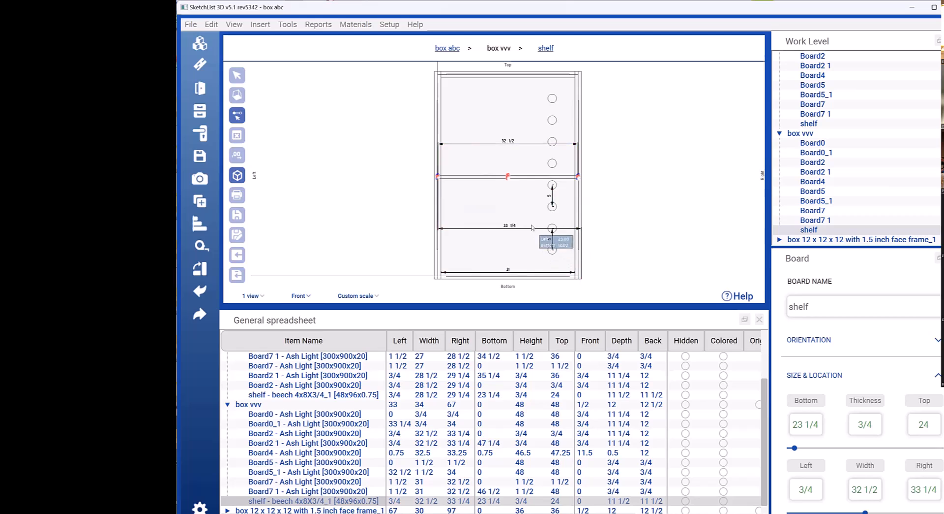
pyautogui.click(236, 76)
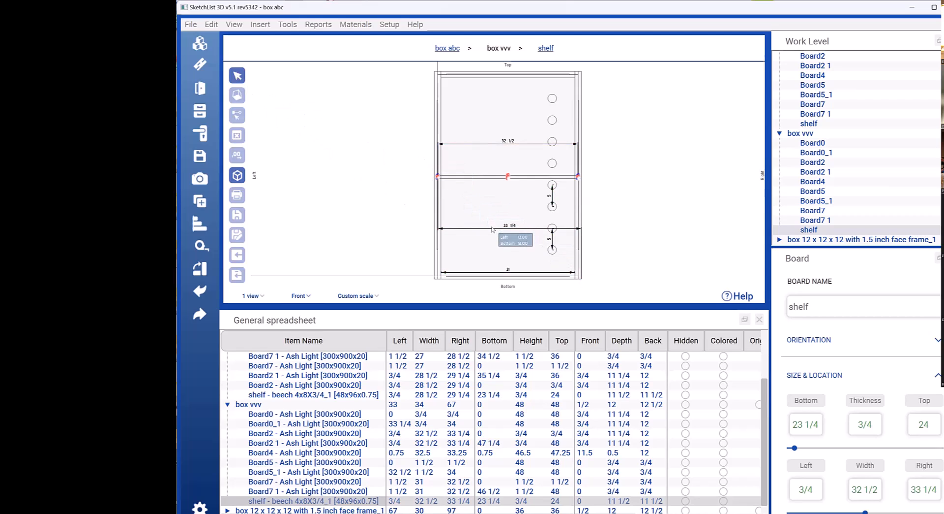
pyautogui.moveTo(494, 228); pyautogui.dragTo(375, 199)
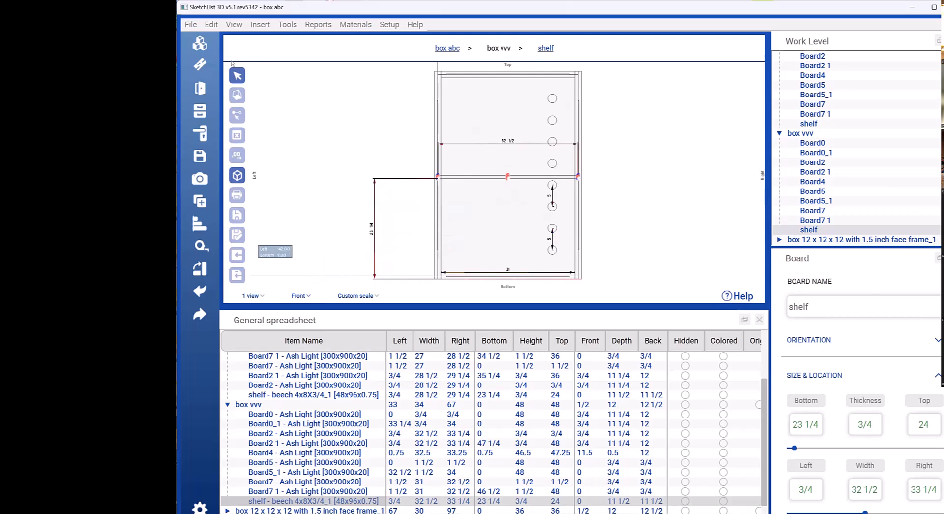
# Step: Return to the box abc project level, open the optimized cutting layout and expand the 1/2 Ash Light sheet goods group
pyautogui.click(447, 49)
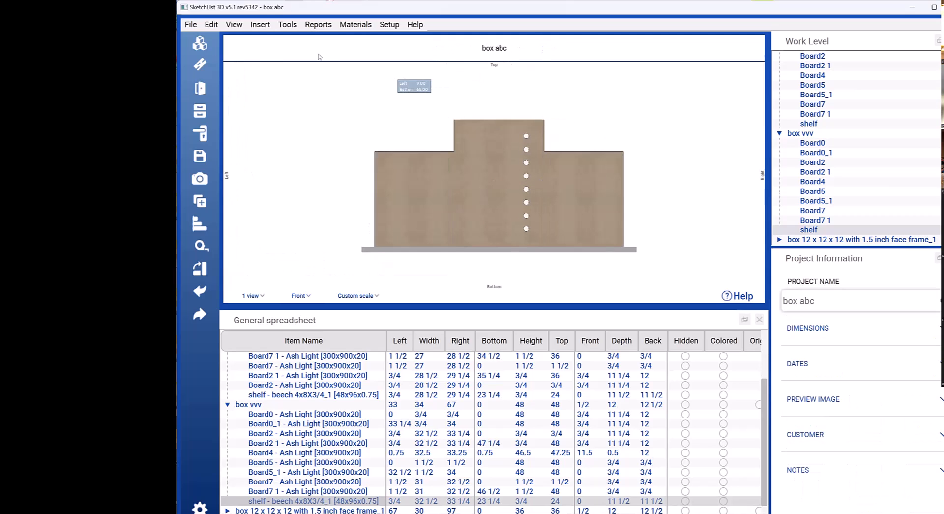
pyautogui.click(288, 25)
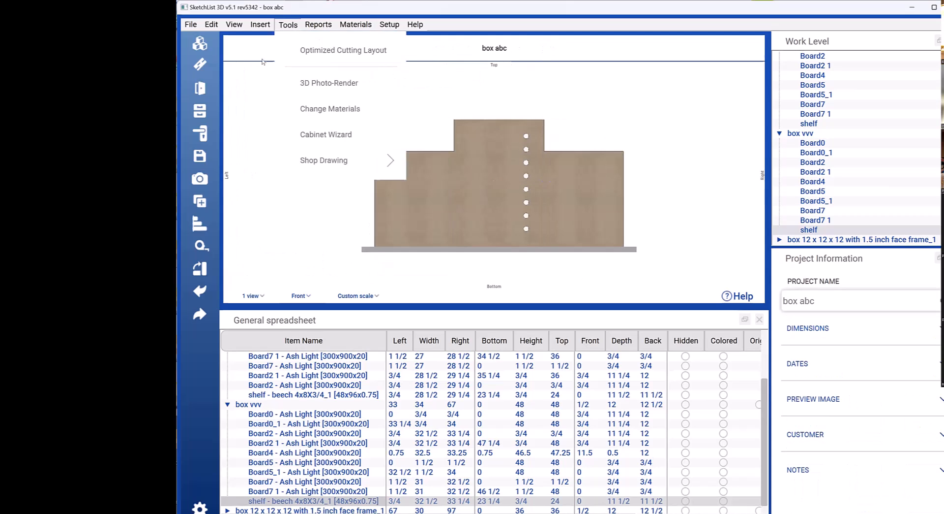
pyautogui.click(328, 54)
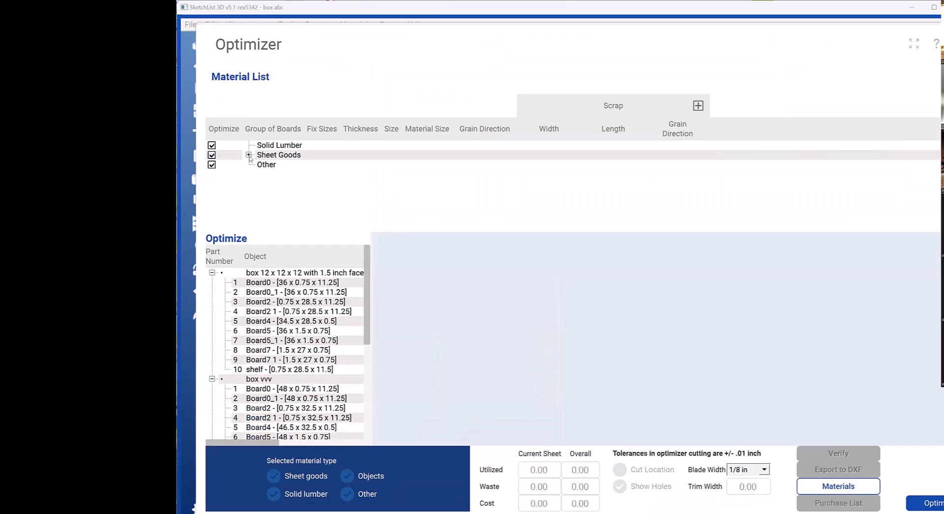
pyautogui.click(248, 154)
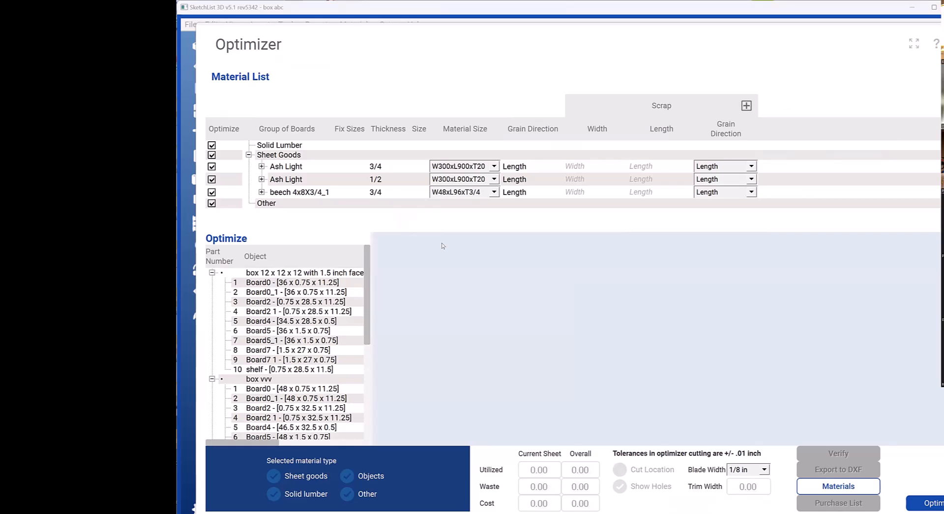
pyautogui.click(262, 179)
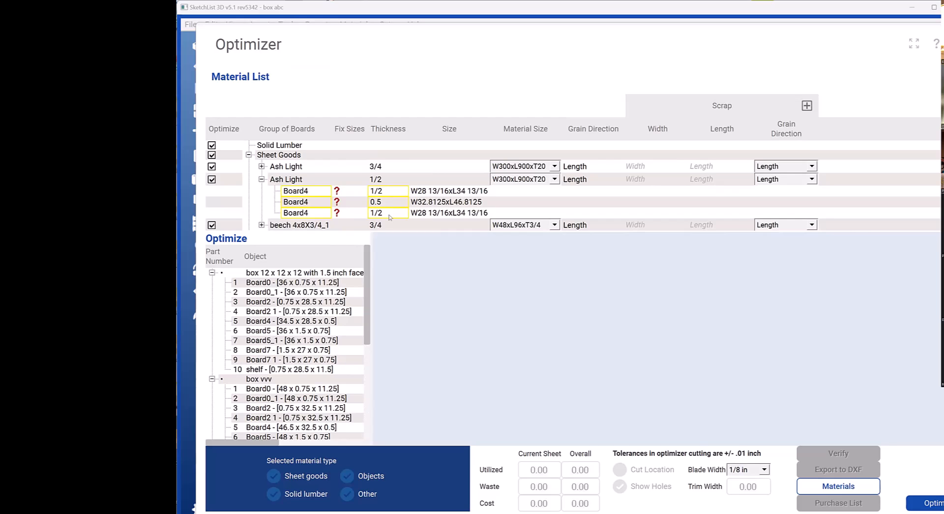
# Step: Go to the first flagged Board4 of the 1/2 Ash Light group in the design and set its thickness to 3/4
pyautogui.click(379, 193)
pyautogui.click(335, 193)
pyautogui.click(336, 192)
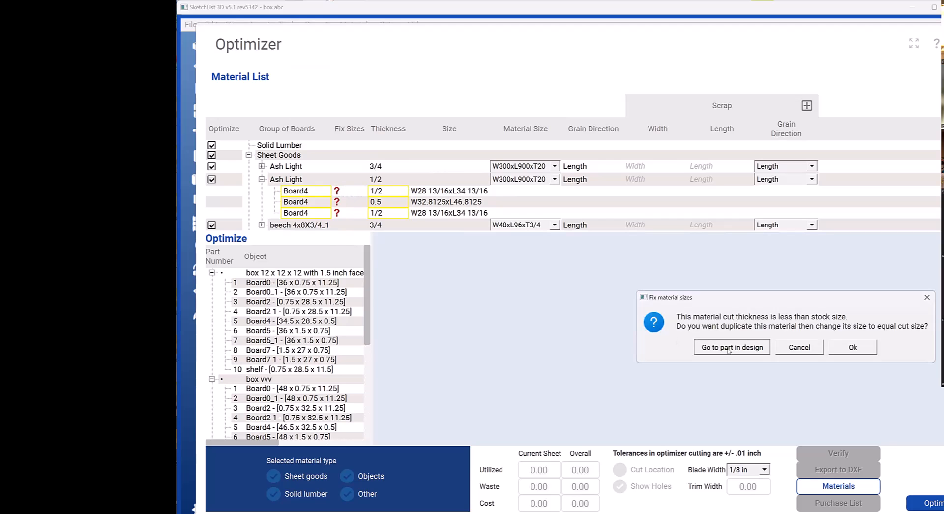
pyautogui.click(733, 348)
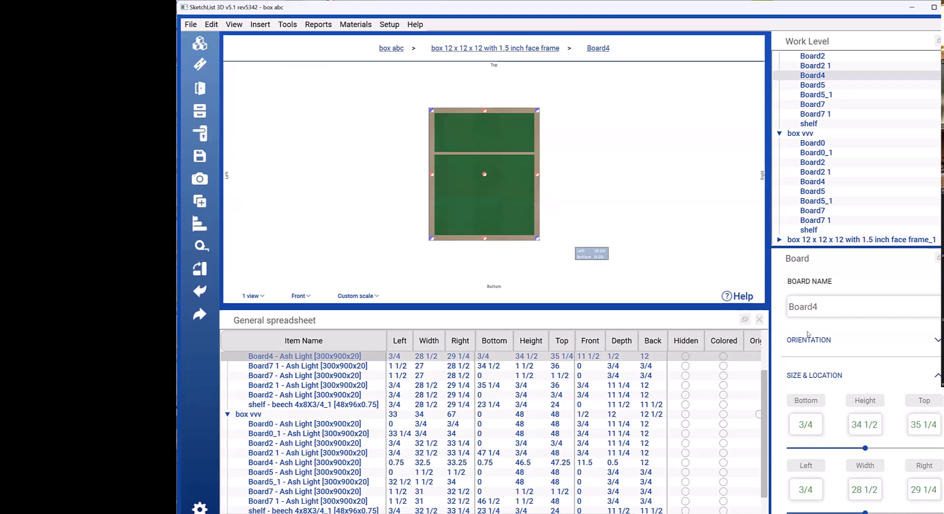
pyautogui.scroll(-1, 807, 333)
pyautogui.click(873, 432)
pyautogui.click(873, 433)
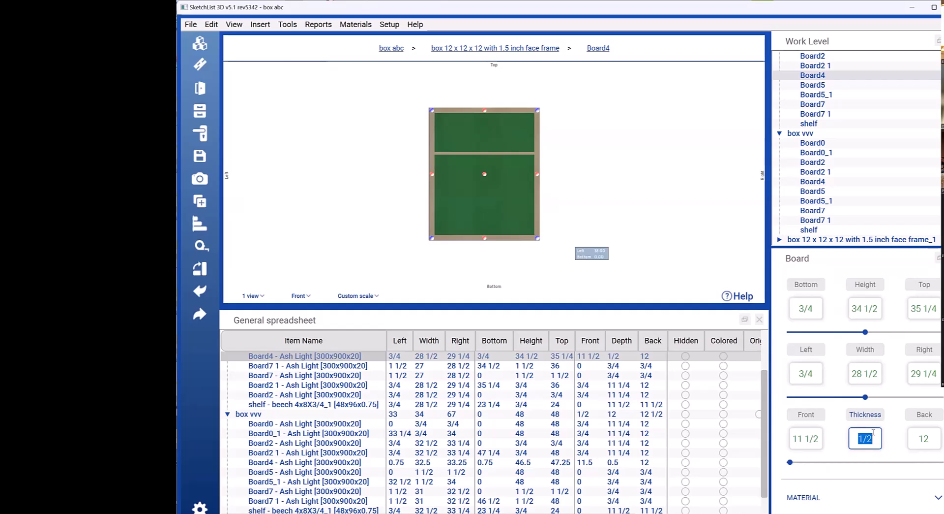
pyautogui.write('3/4')
pyautogui.press('Return')
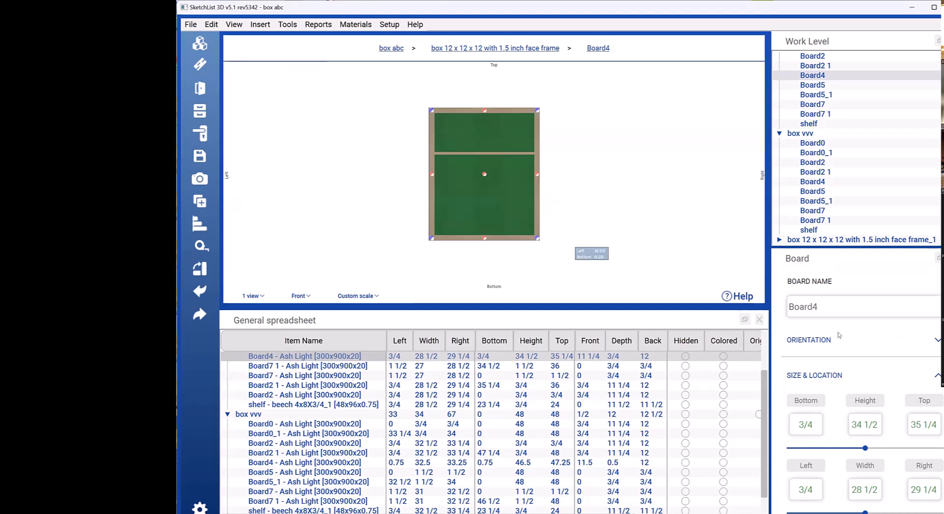
# Step: Rename Board4 of the first face frame box as "back board"
pyautogui.click(840, 308)
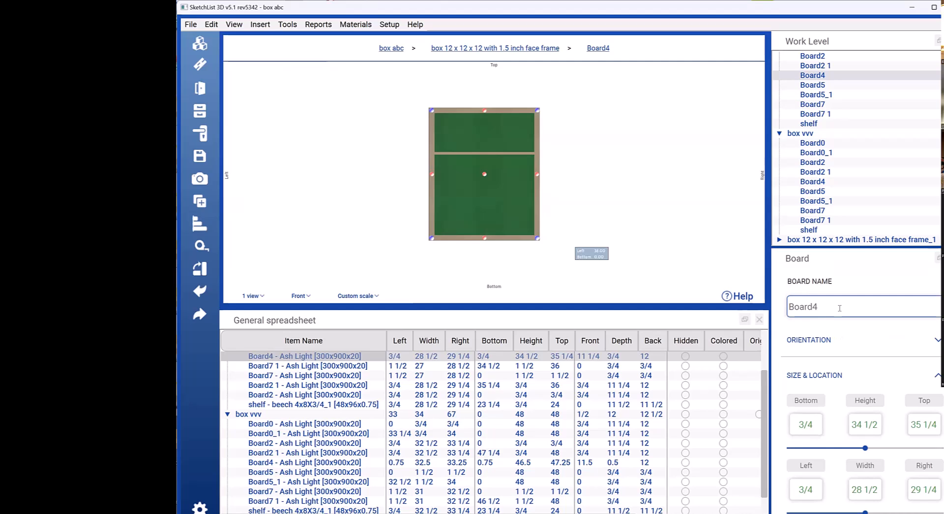
pyautogui.hotkey('ctrl', 'a')
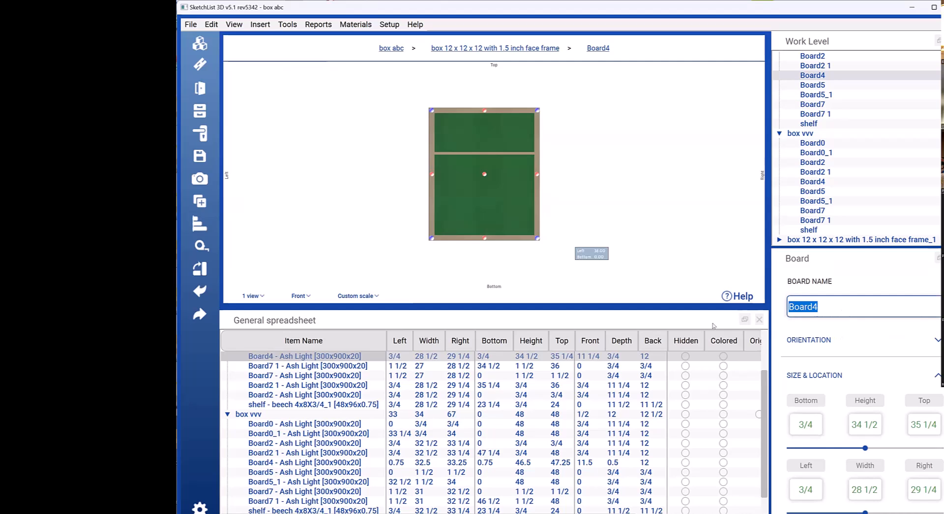
pyautogui.write('back board')
pyautogui.press('Return')
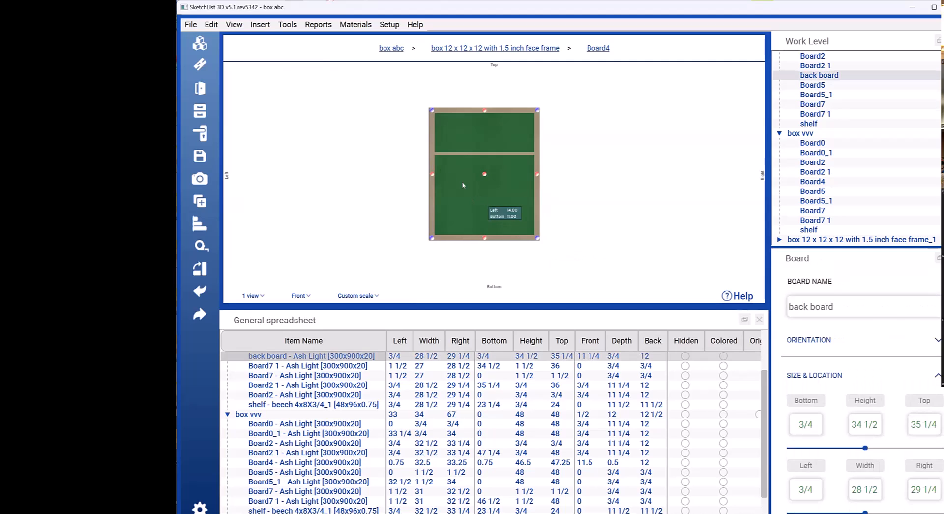
# Step: Reopen the optimized cutting layout, expand the 0.5 Ash Light group and exclude that group from optimization
pyautogui.click(288, 24)
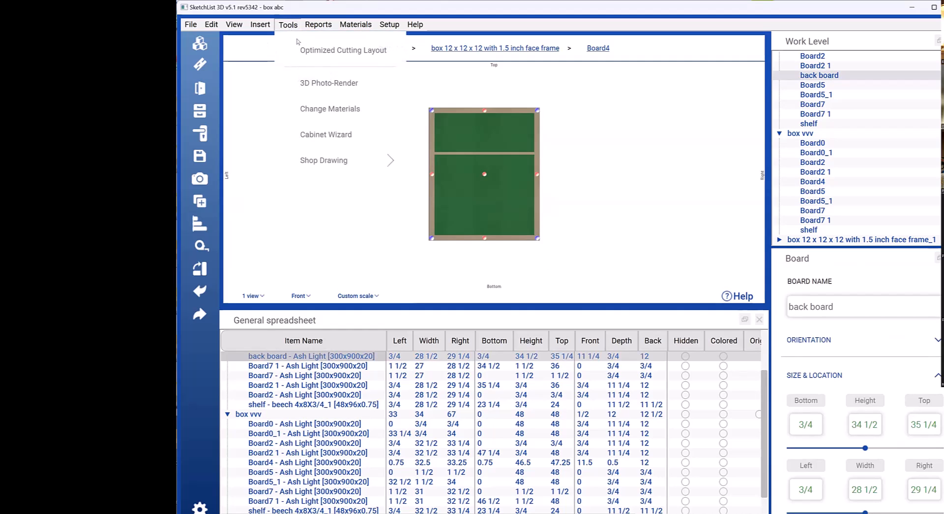
pyautogui.click(322, 51)
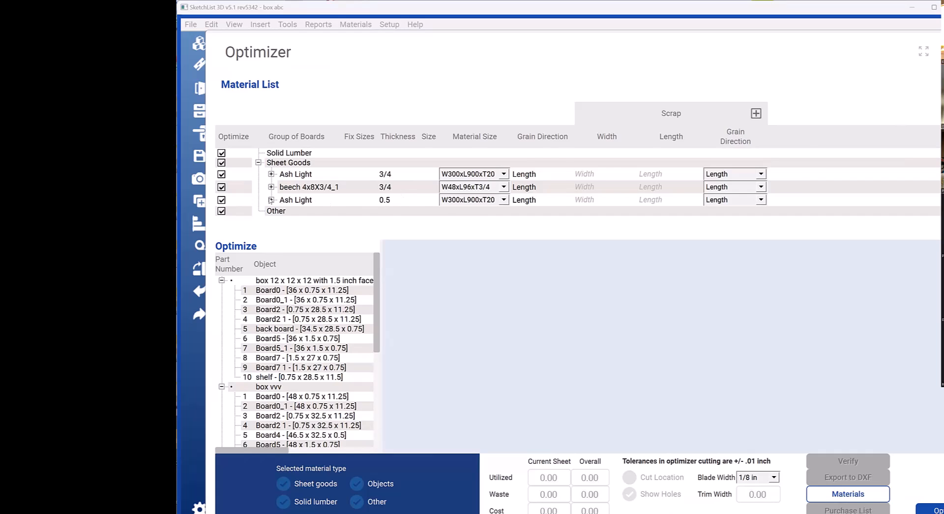
pyautogui.click(271, 200)
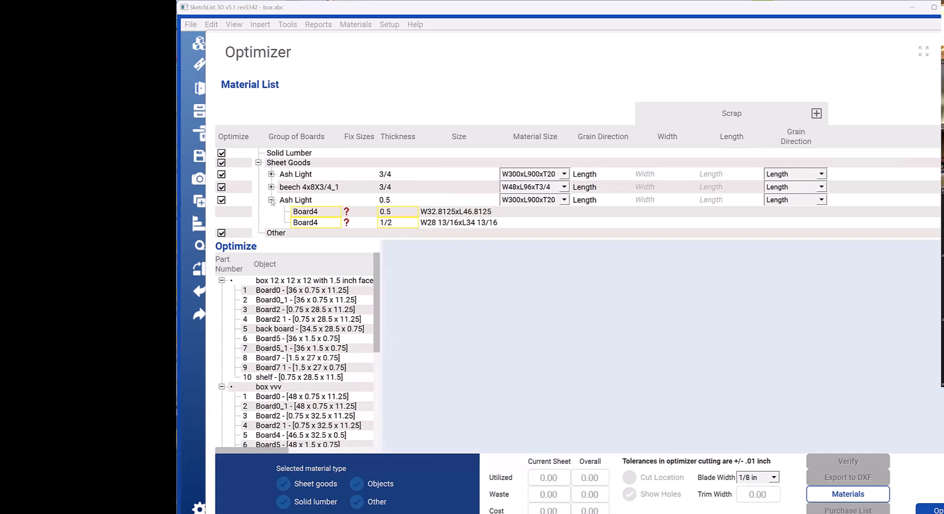
pyautogui.click(222, 200)
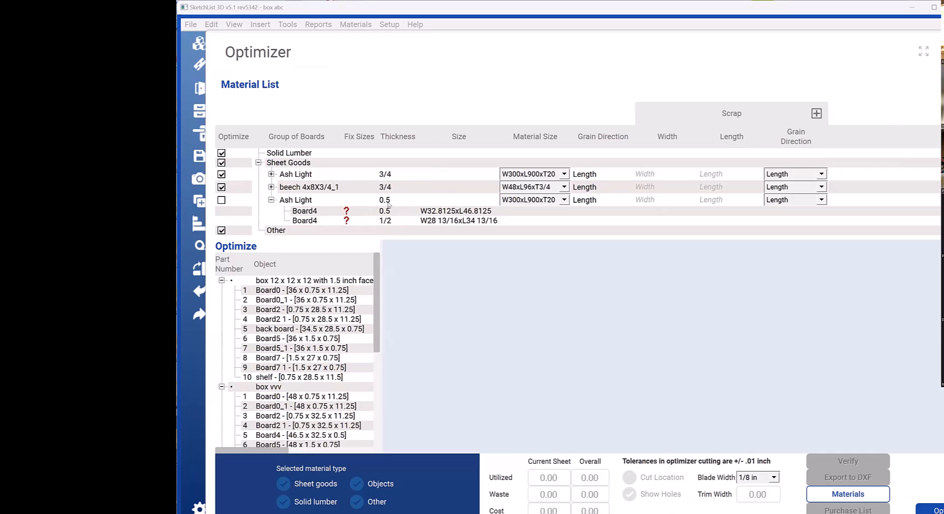
# Step: Expand the beech 4x8X3/4_1 group and examine the boards of the 3/4 Ash Light group, leaving the Ash Light group collapsed
pyautogui.click(271, 186)
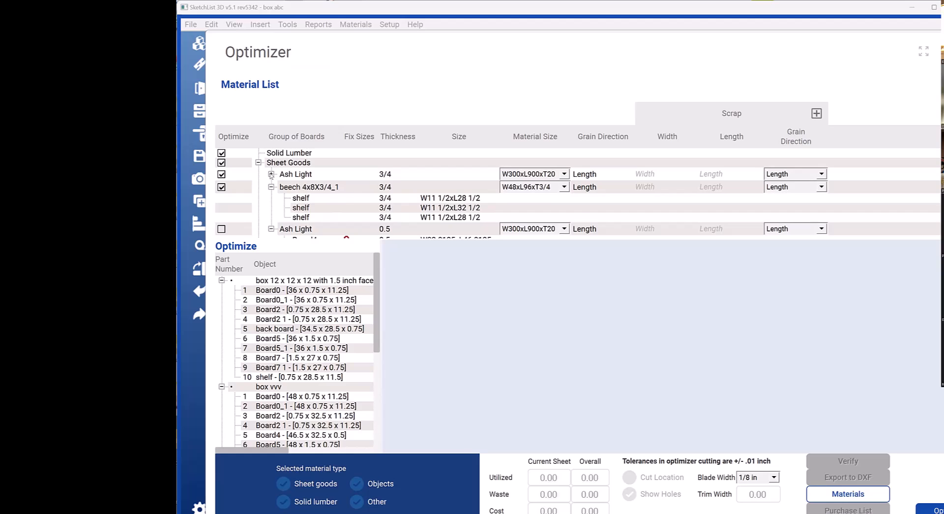
pyautogui.click(271, 173)
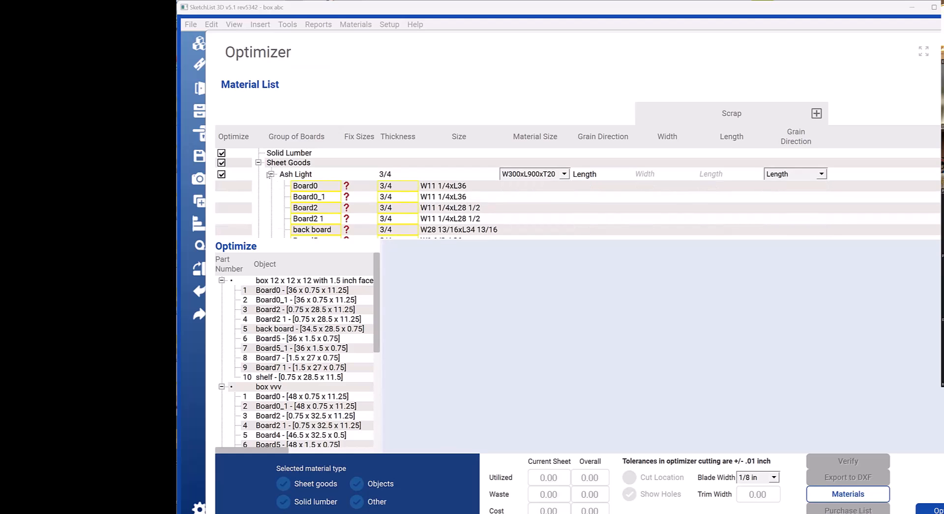
pyautogui.click(271, 173)
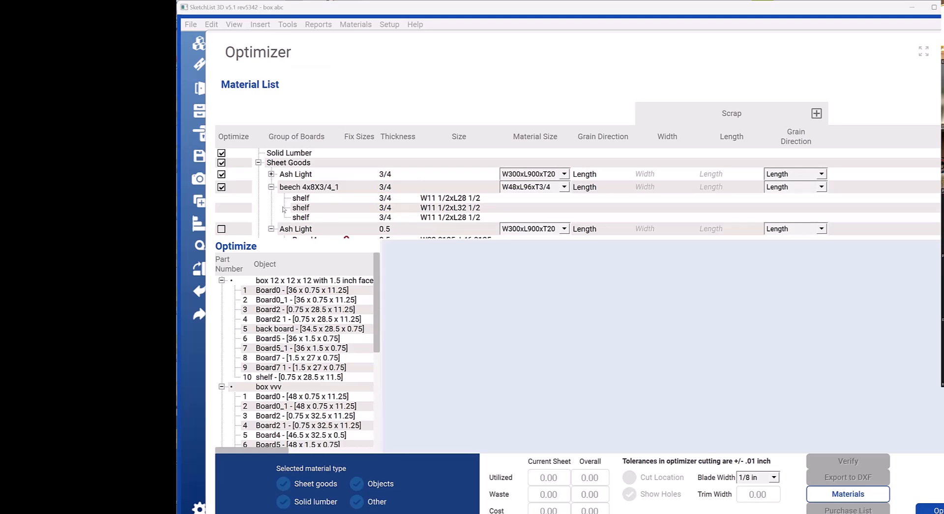
# Step: Switch off optimization for the 3/4 Ash Light group, reselect all sheet goods, and exclude the 0.5 Ash Light group again
pyautogui.click(221, 174)
pyautogui.click(222, 164)
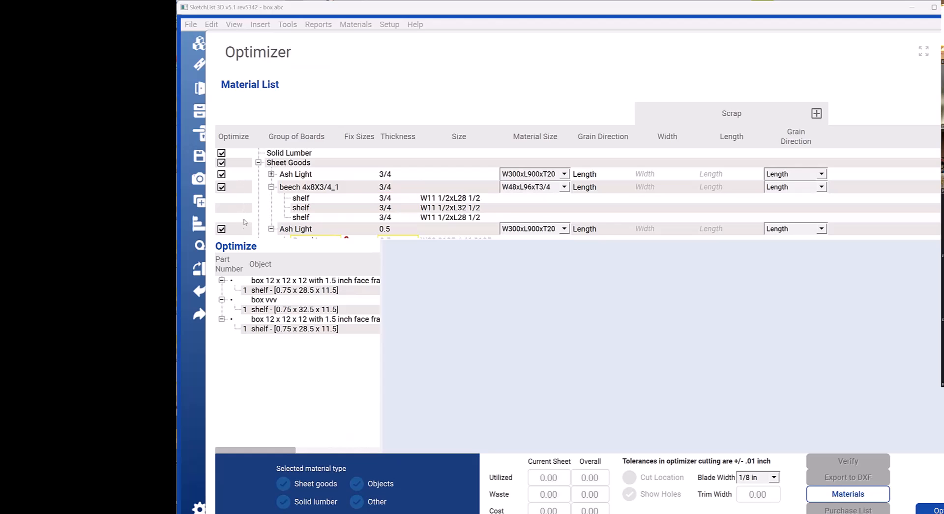
pyautogui.scroll(-1, 267, 220)
pyautogui.click(221, 196)
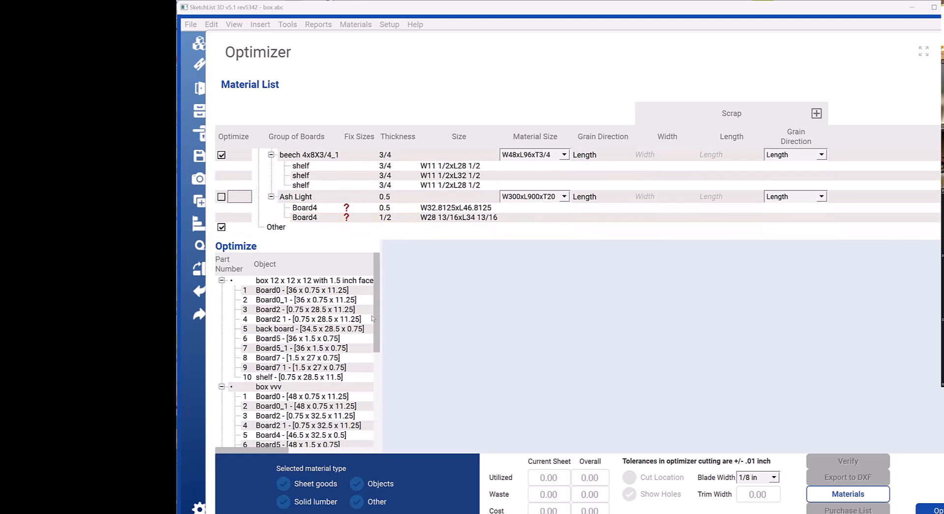
# Step: Look through the optimizer's parts list and collapse the part groups of all three boxes
pyautogui.scroll(-3, 372, 343)
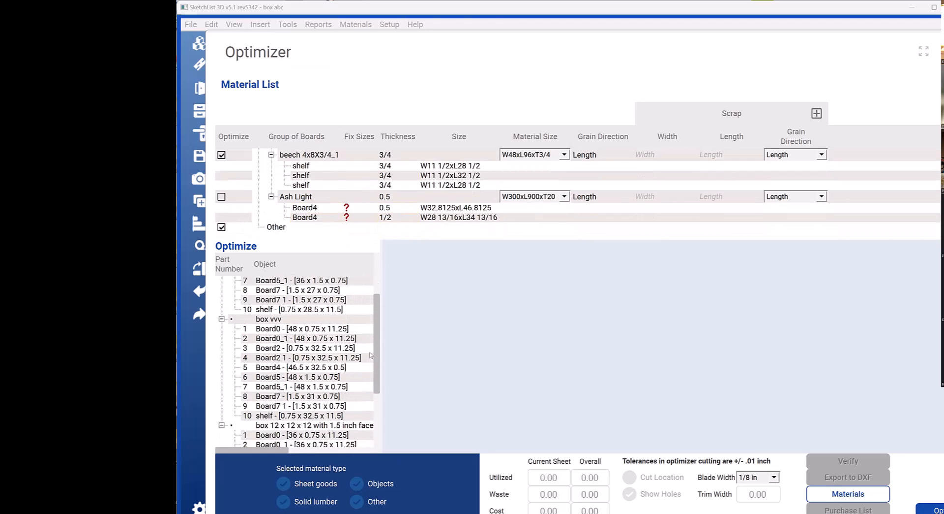
pyautogui.scroll(3, 371, 360)
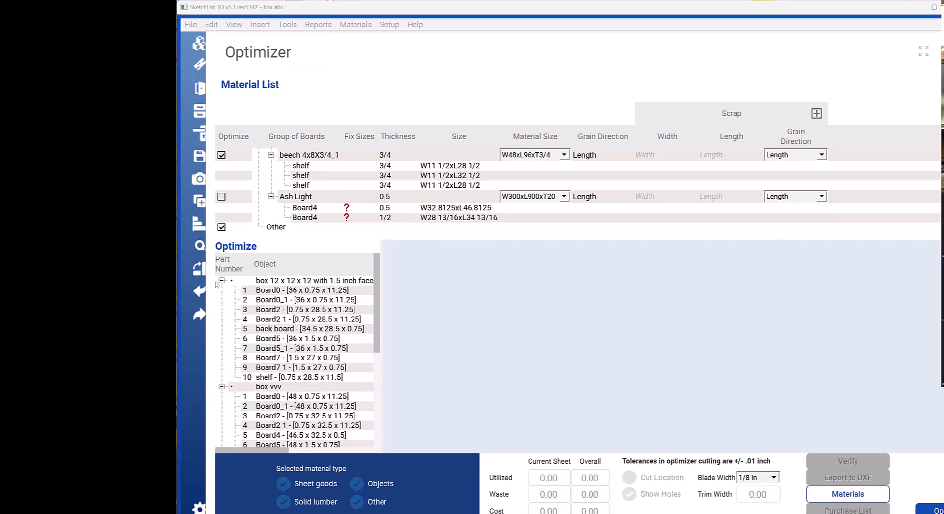
pyautogui.click(222, 280)
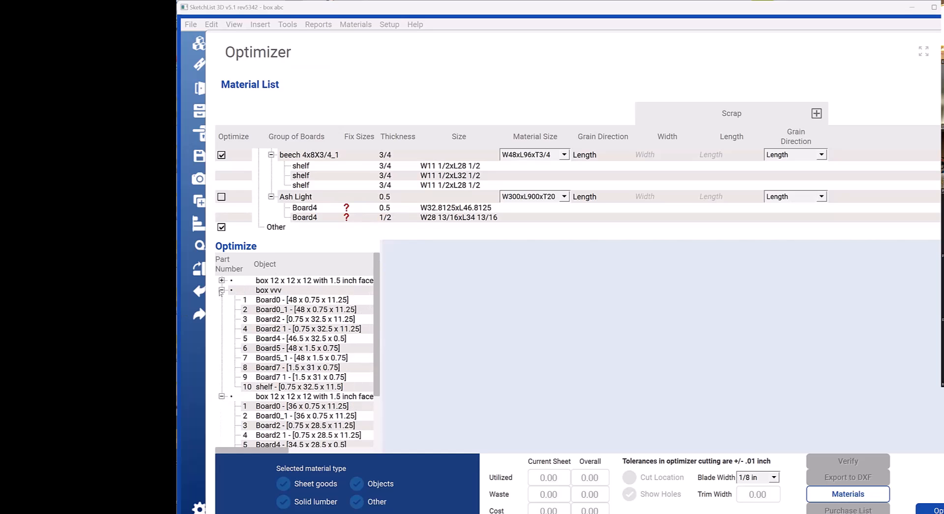
pyautogui.click(221, 290)
pyautogui.click(221, 299)
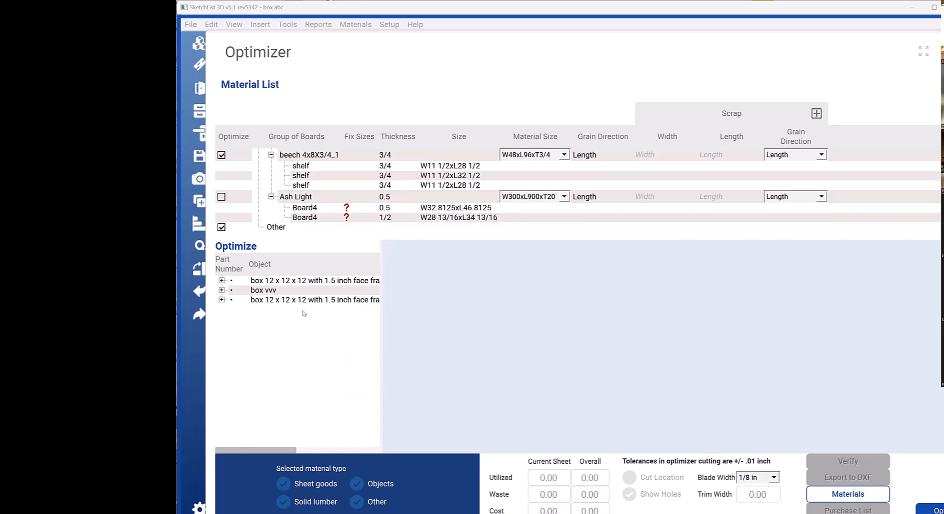
# Step: Run the optimizer, go to the beech 4x8X3/4_1 sheet and show its cut locations, keeping the 1/8 in blade width
pyautogui.click(938, 510)
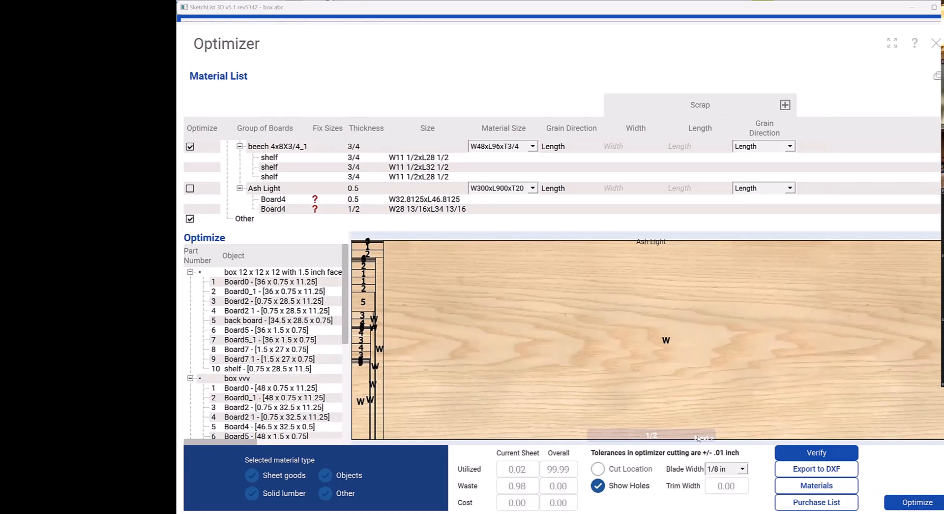
pyautogui.click(696, 436)
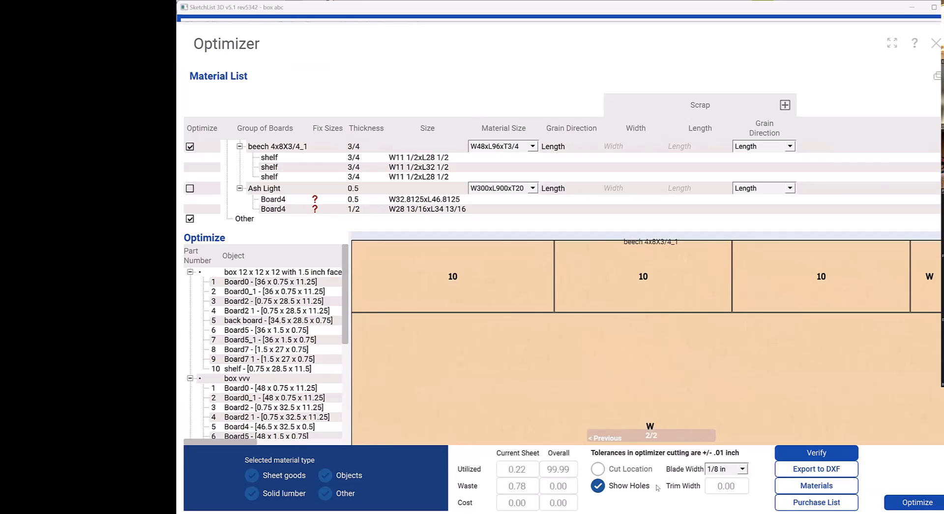
pyautogui.click(743, 468)
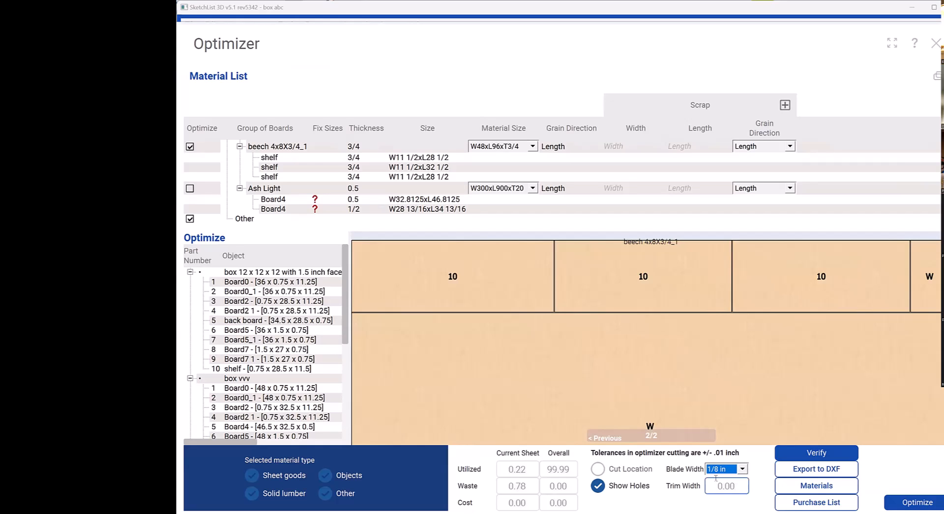
pyautogui.click(598, 468)
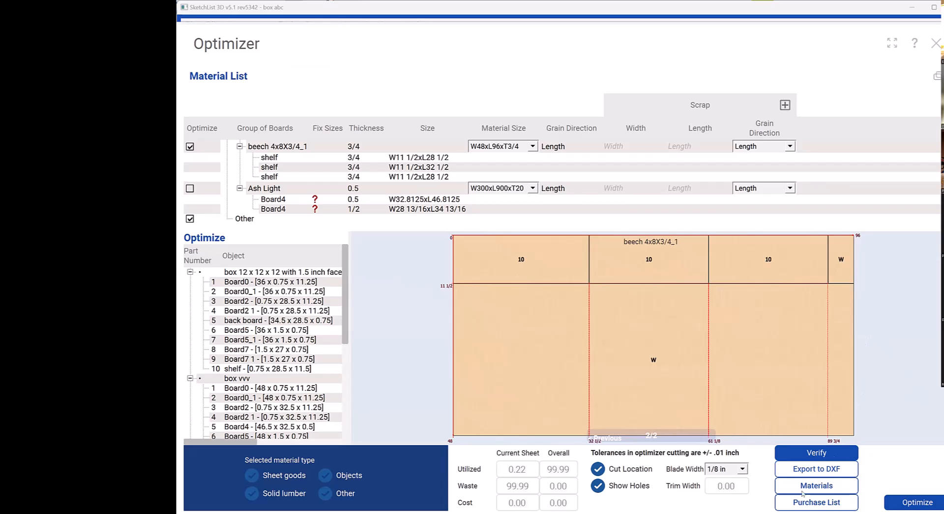
pyautogui.click(742, 469)
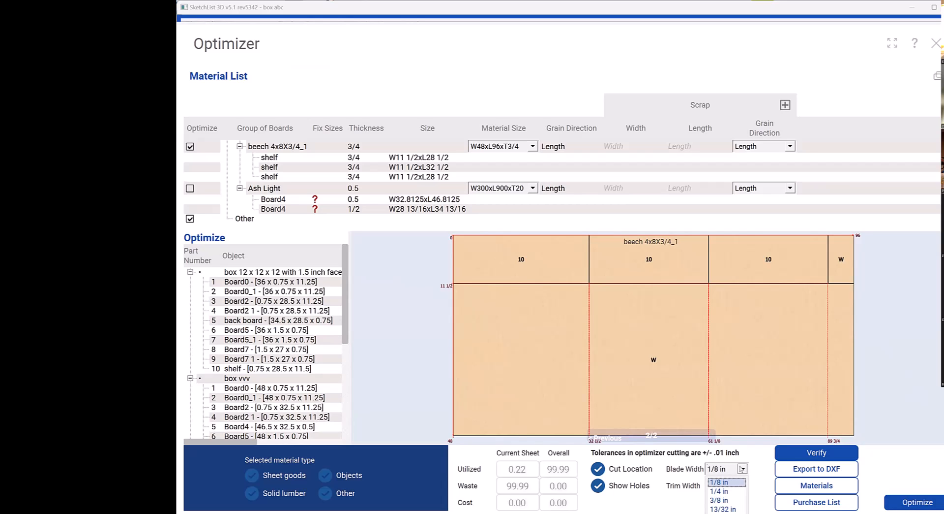
pyautogui.click(741, 468)
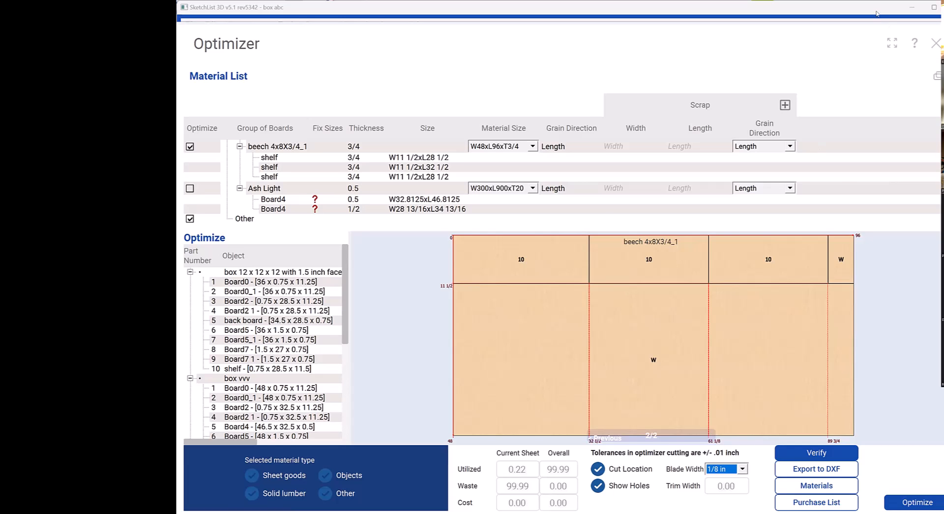
# Step: Widen the parts list to show its optimization columns and select all parts of the first face frame box for optimization
pyautogui.moveTo(346, 241)
pyautogui.mouseDown()
pyautogui.moveTo(400, 226)
pyautogui.moveTo(446, 236)
pyautogui.mouseUp()
pyautogui.moveTo(533, 243); pyautogui.dragTo(592, 266)
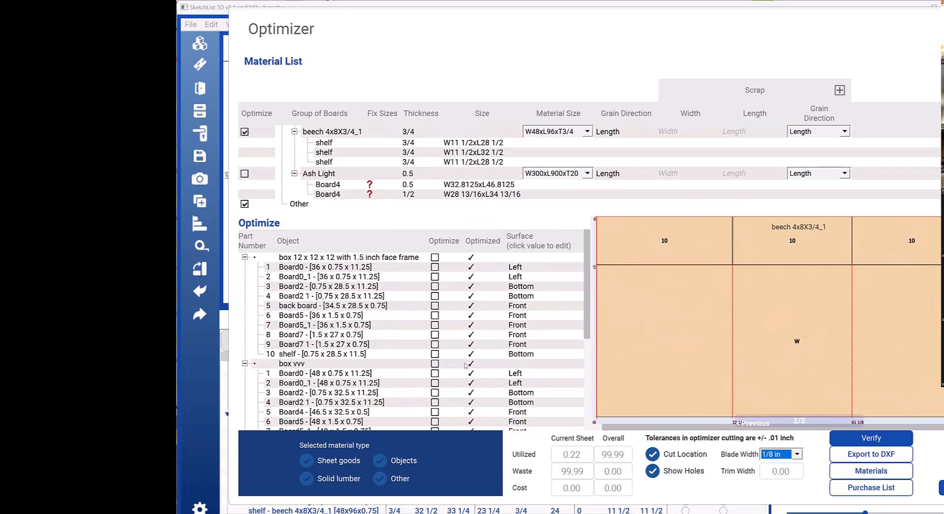
pyautogui.click(434, 256)
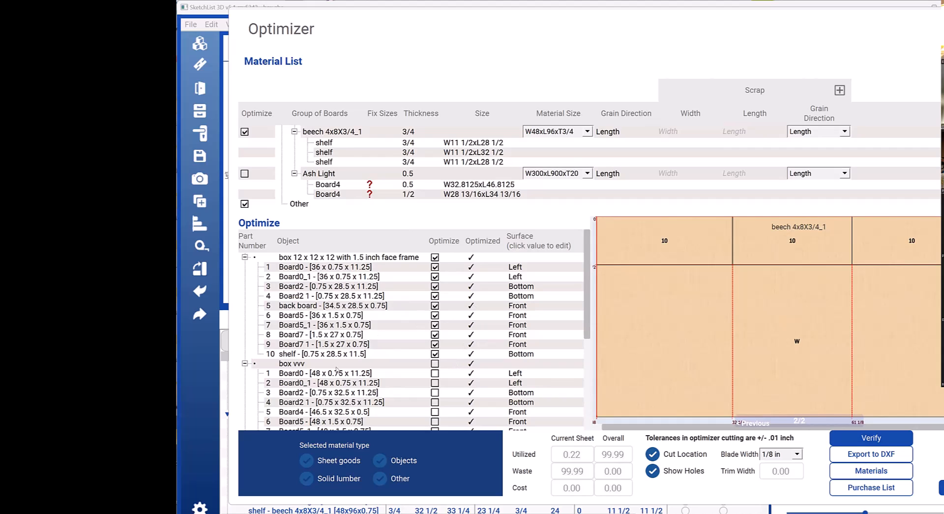
# Step: Rerun the optimization for the first box's parts without Board2, Board2 1 and back board, and close the optimizer
pyautogui.click(435, 285)
pyautogui.click(435, 296)
pyautogui.click(436, 305)
pyautogui.click(434, 257)
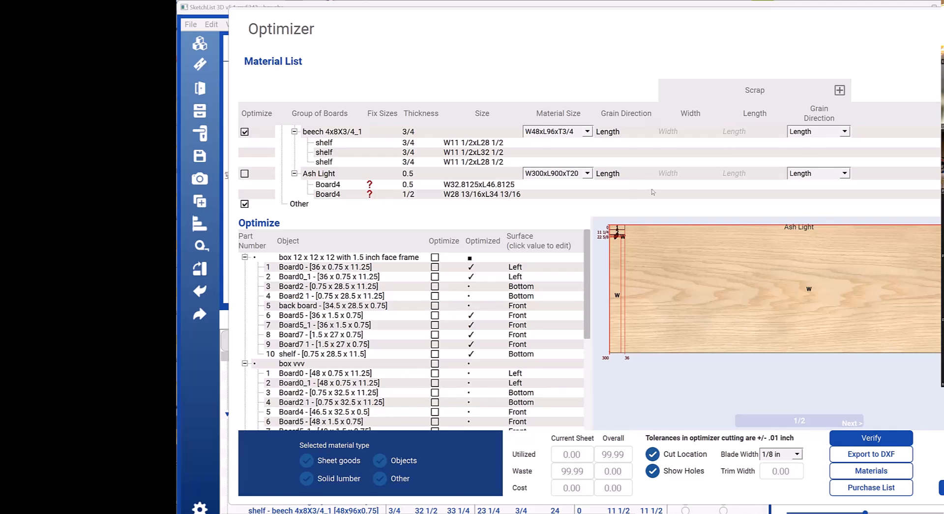
pyautogui.press('Escape')
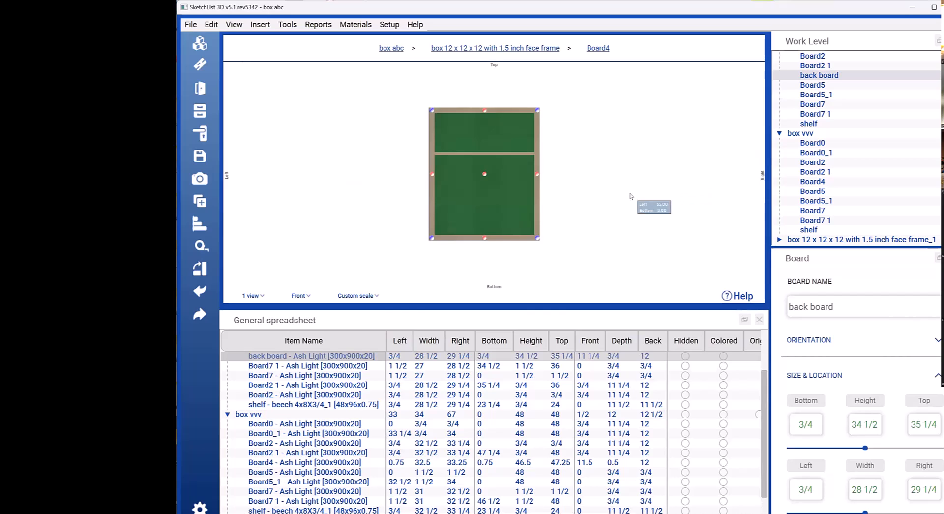